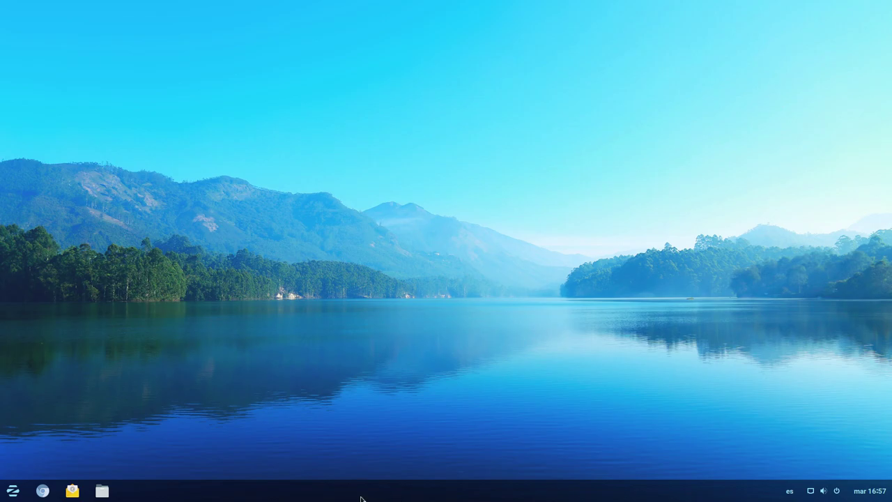
Open the Chromium browser and go to the Zorin OS home page at zorinos.com
{"action": "left_click", "coordinate": [43, 490]}
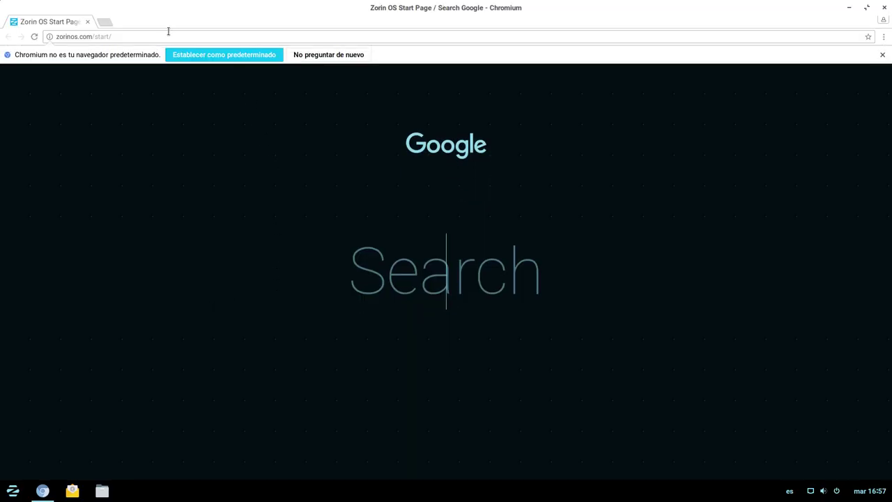
{"action": "left_click", "coordinate": [133, 37]}
{"action": "left_click", "coordinate": [131, 36]}
{"action": "key", "text": "BackSpace"}
{"action": "key", "text": "BackSpace"}
{"action": "key", "text": "BackSpace"}
{"action": "key", "text": "BackSpace"}
{"action": "key", "text": "BackSpace"}
{"action": "key", "text": "BackSpace"}
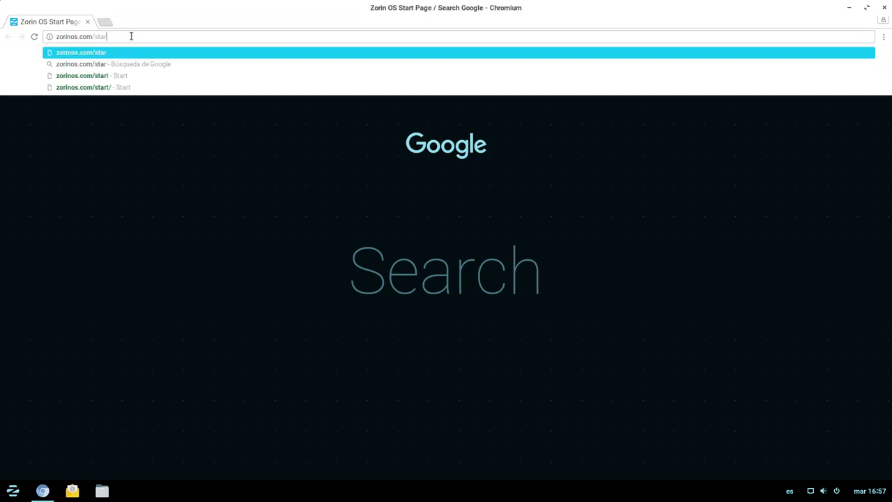
{"action": "key", "text": "Return"}
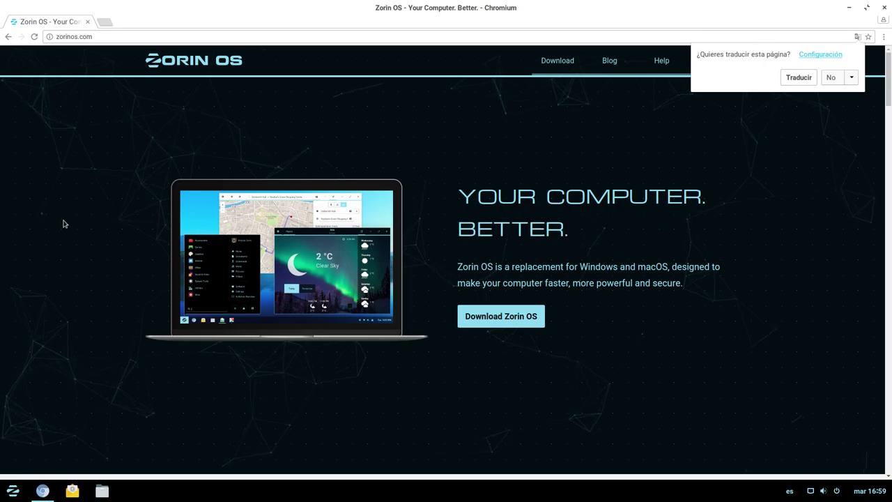
Examine the home page's press quotes and the section presenting the Zorin desktop environment
{"action": "scroll", "coordinate": [125, 230], "scroll_direction": "down", "scroll_amount": 2}
{"action": "scroll", "coordinate": [118, 229], "scroll_direction": "down", "scroll_amount": 5}
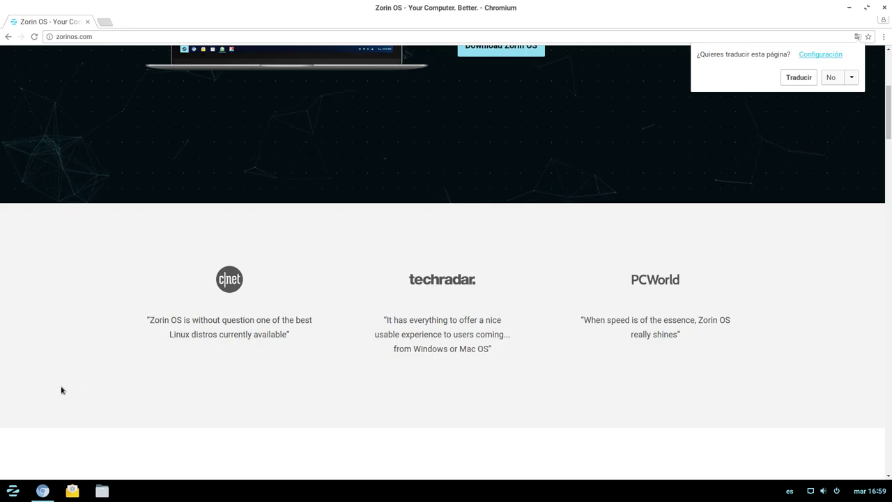
{"action": "scroll", "coordinate": [70, 364], "scroll_direction": "down", "scroll_amount": 2}
{"action": "scroll", "coordinate": [70, 364], "scroll_direction": "down", "scroll_amount": 5}
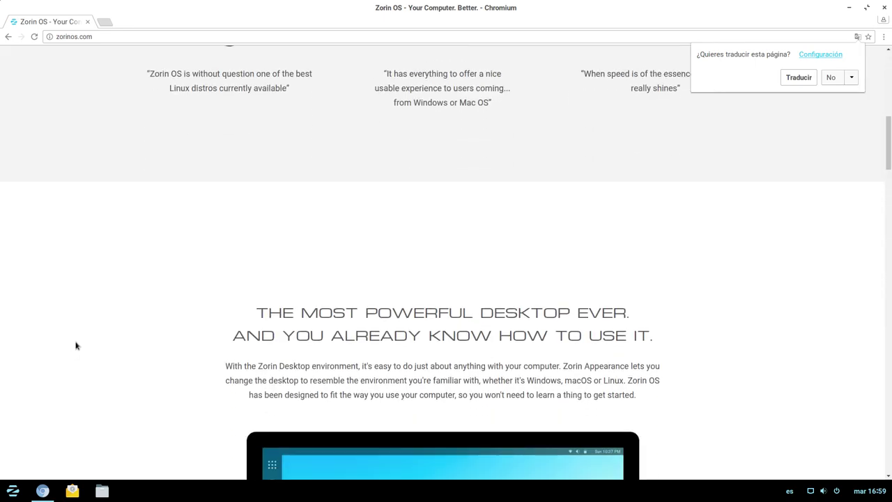
{"action": "scroll", "coordinate": [160, 274], "scroll_direction": "down", "scroll_amount": 4}
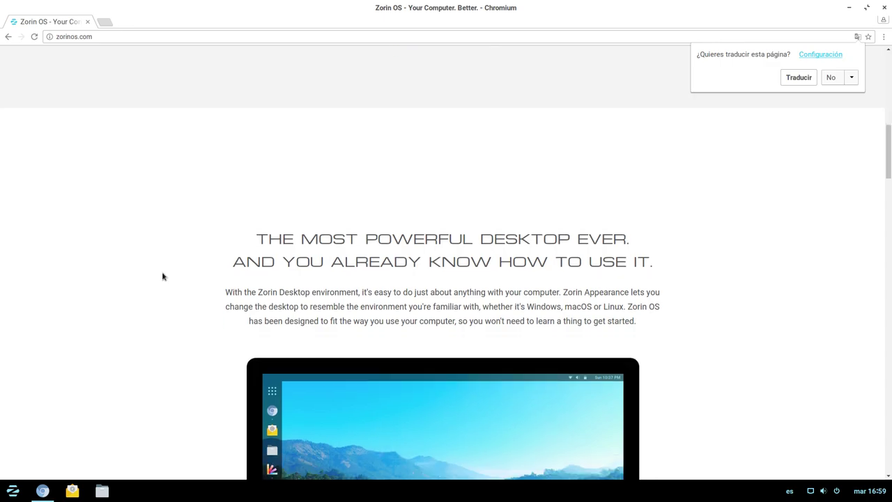
{"action": "scroll", "coordinate": [182, 316], "scroll_direction": "down", "scroll_amount": 7}
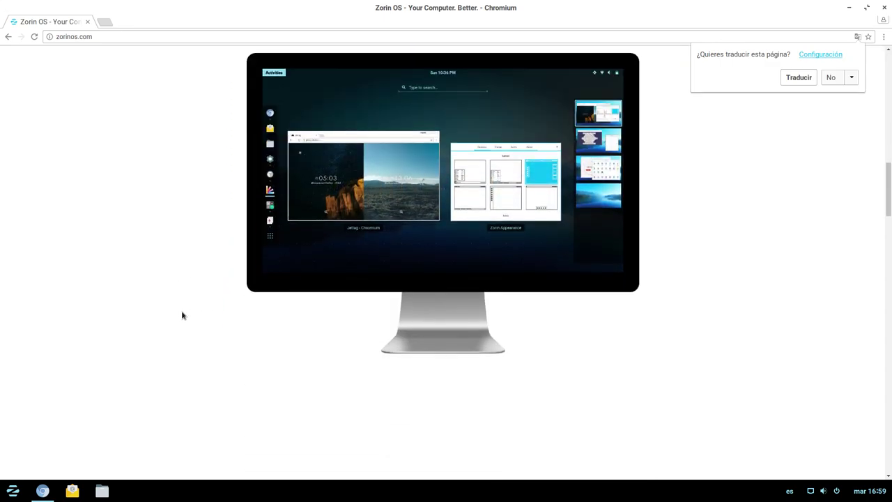
{"action": "scroll", "coordinate": [182, 315], "scroll_direction": "up", "scroll_amount": 2}
{"action": "scroll", "coordinate": [182, 316], "scroll_direction": "up", "scroll_amount": 4}
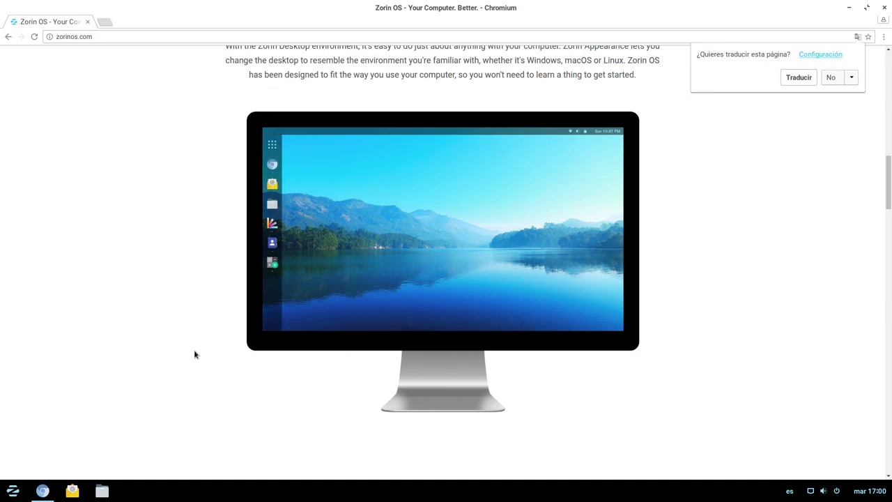
Read the home page sections on reliability, virus safety, apps and games, privacy, compatibility, flexibility and accessibility
{"action": "scroll", "coordinate": [194, 353], "scroll_direction": "down", "scroll_amount": 3}
{"action": "scroll", "coordinate": [195, 351], "scroll_direction": "down", "scroll_amount": 5}
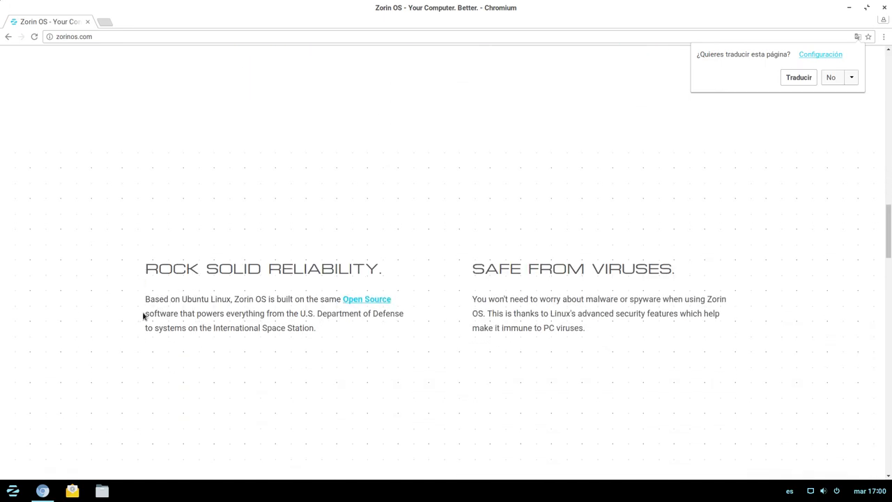
{"action": "scroll", "coordinate": [167, 315], "scroll_direction": "down", "scroll_amount": 1}
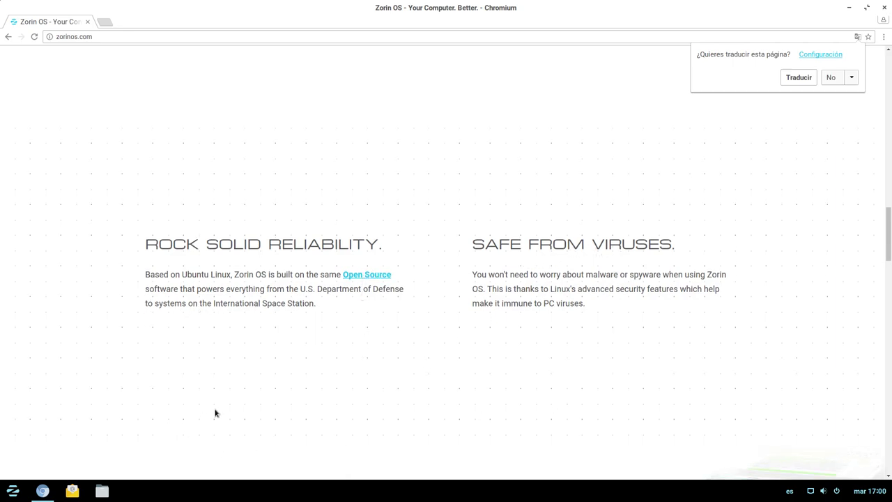
{"action": "scroll", "coordinate": [215, 413], "scroll_direction": "down", "scroll_amount": 5}
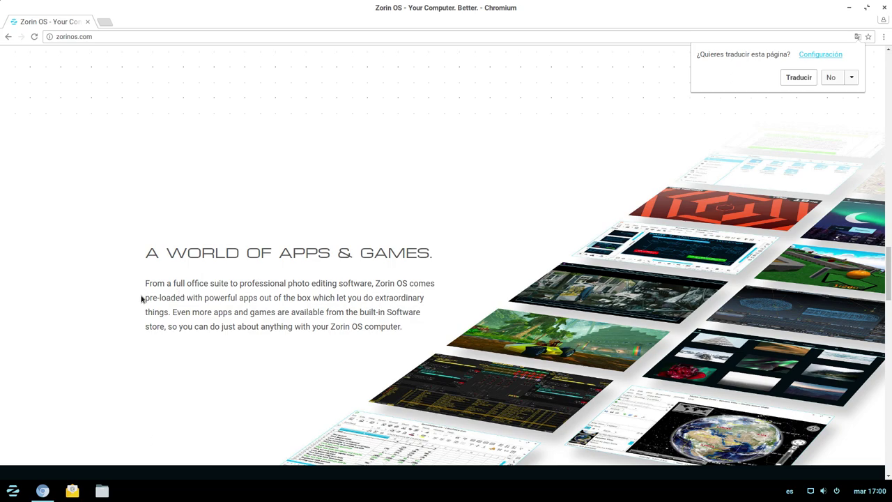
{"action": "scroll", "coordinate": [143, 298], "scroll_direction": "down", "scroll_amount": 1}
{"action": "scroll", "coordinate": [143, 297], "scroll_direction": "down", "scroll_amount": 3}
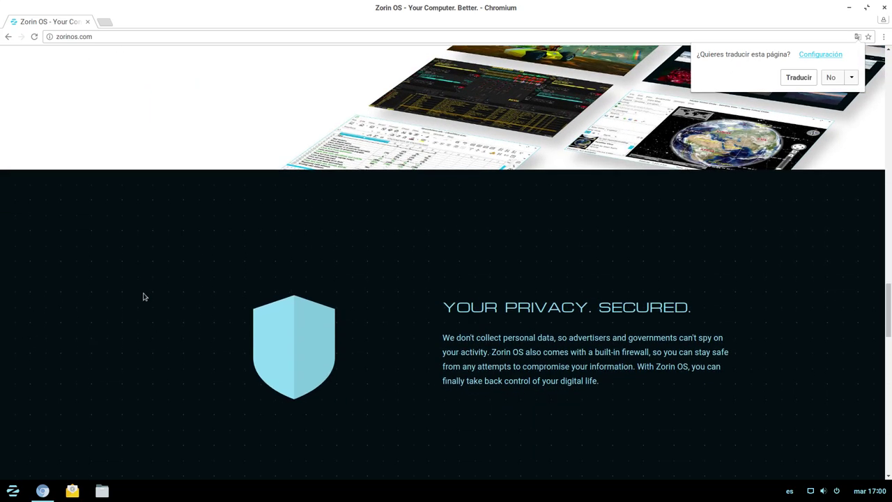
{"action": "scroll", "coordinate": [144, 297], "scroll_direction": "down", "scroll_amount": 1}
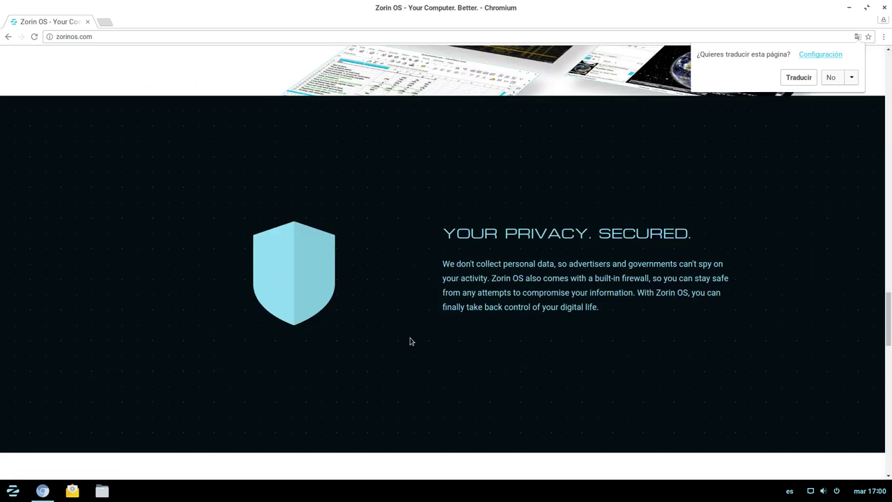
{"action": "scroll", "coordinate": [281, 332], "scroll_direction": "down", "scroll_amount": 5}
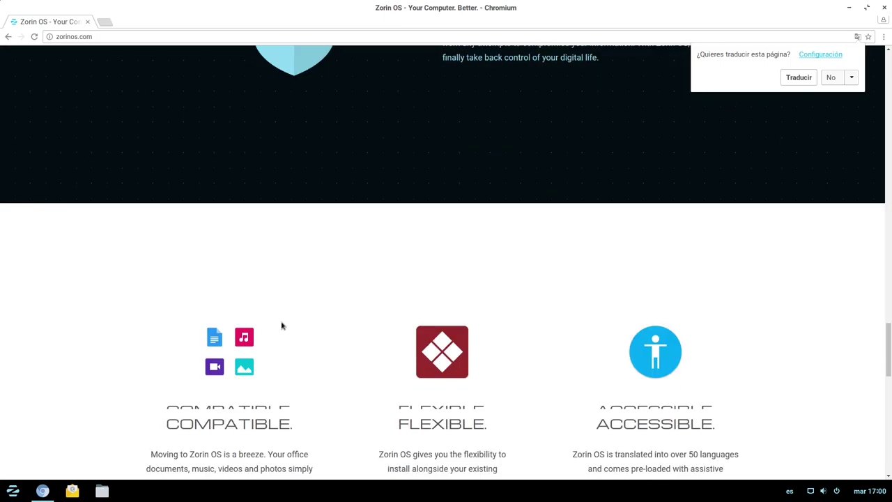
{"action": "scroll", "coordinate": [281, 325], "scroll_direction": "down", "scroll_amount": 1}
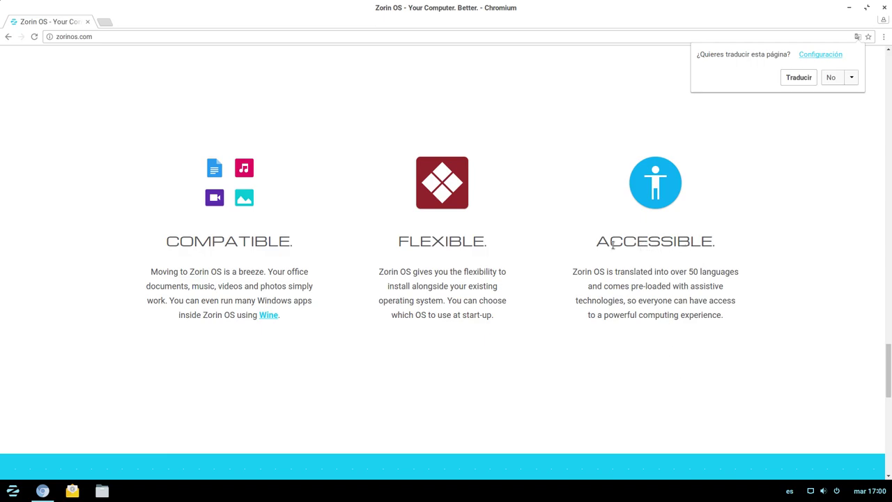
{"action": "scroll", "coordinate": [440, 352], "scroll_direction": "down", "scroll_amount": 3}
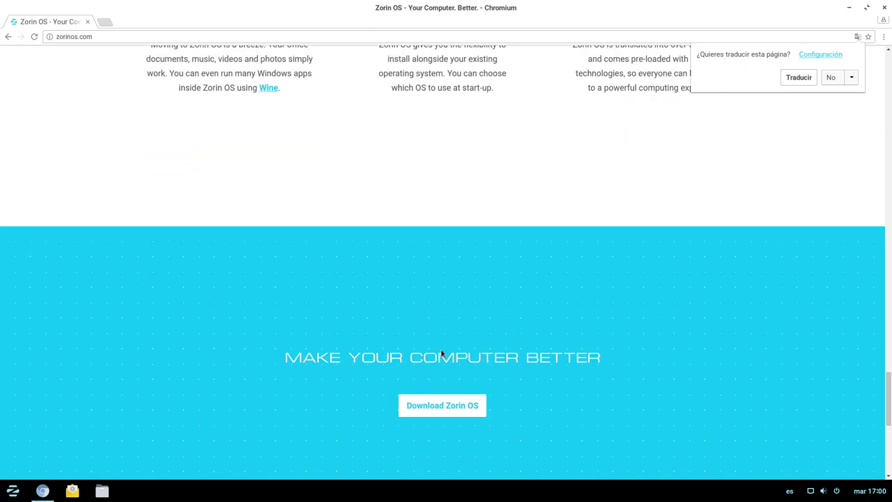
{"action": "scroll", "coordinate": [441, 353], "scroll_direction": "down", "scroll_amount": 1}
{"action": "scroll", "coordinate": [442, 331], "scroll_direction": "down", "scroll_amount": 2}
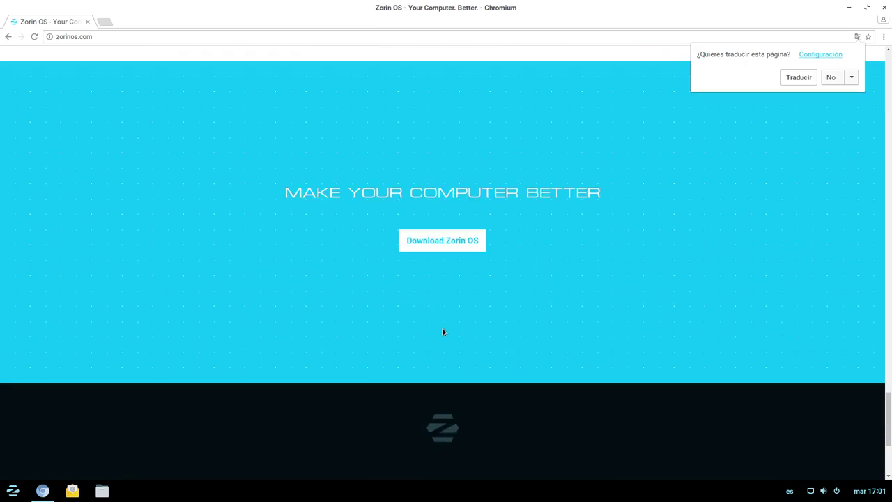
Open the Zorin OS download page at the Ultimate edition and review its exclusive features, Core features and price
{"action": "left_click", "coordinate": [432, 244]}
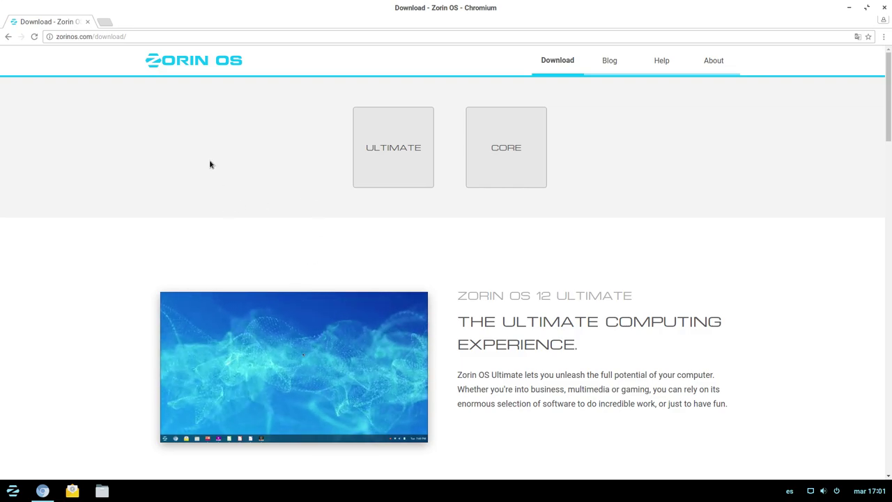
{"action": "left_click", "coordinate": [373, 146]}
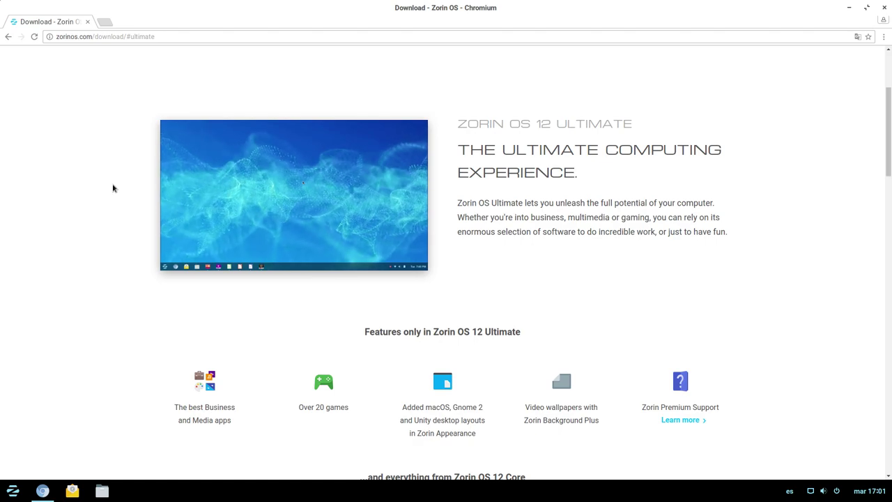
{"action": "scroll", "coordinate": [113, 188], "scroll_direction": "down", "scroll_amount": 1}
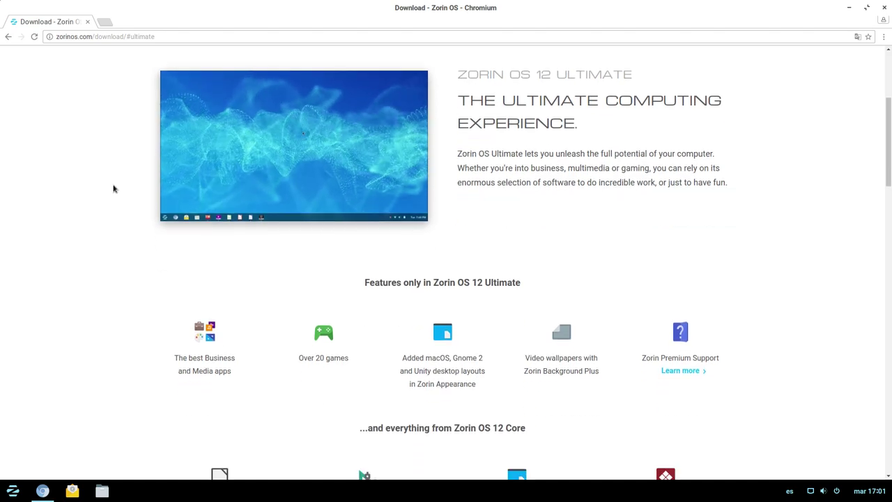
{"action": "scroll", "coordinate": [113, 188], "scroll_direction": "down", "scroll_amount": 1}
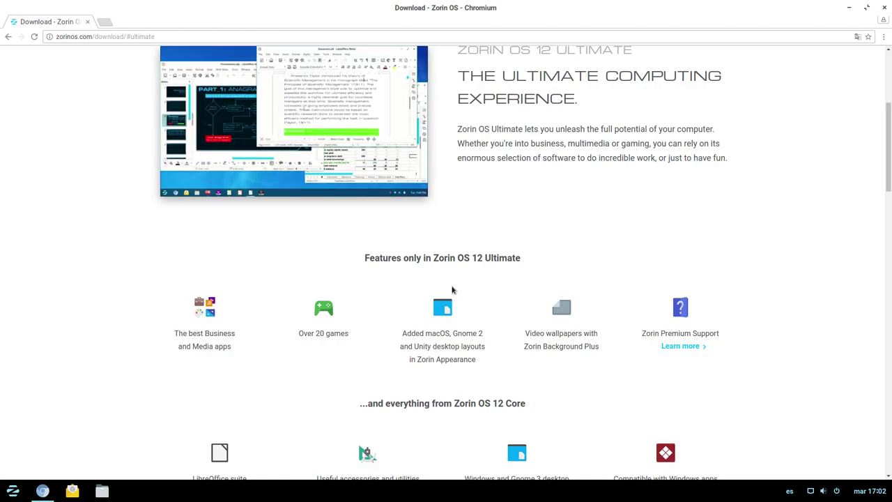
{"action": "scroll", "coordinate": [354, 289], "scroll_direction": "down", "scroll_amount": 3}
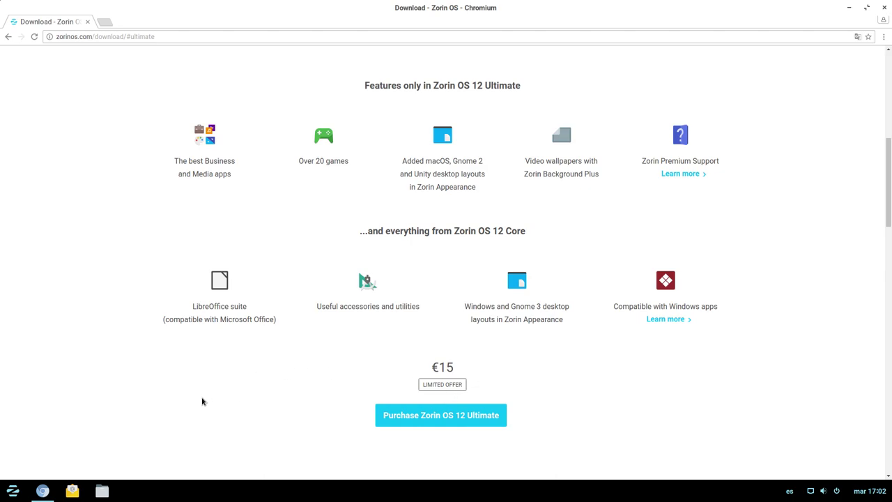
{"action": "scroll", "coordinate": [202, 401], "scroll_direction": "up", "scroll_amount": 2}
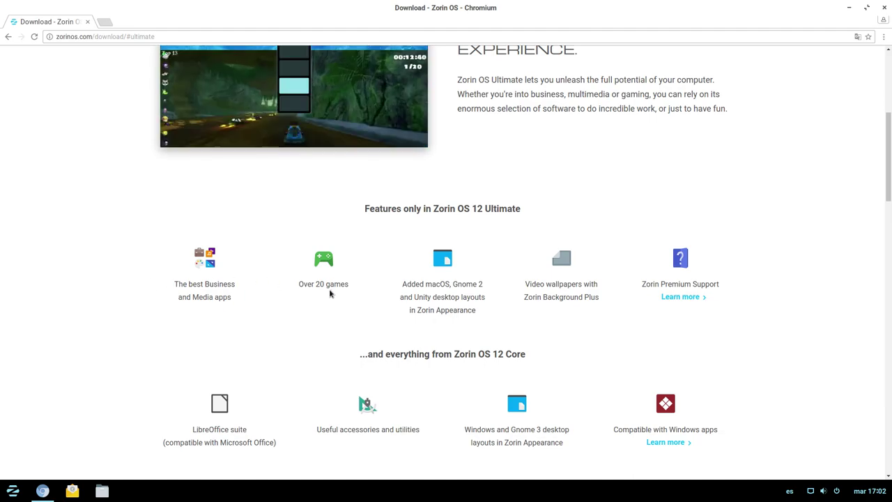
{"action": "scroll", "coordinate": [124, 244], "scroll_direction": "up", "scroll_amount": 2}
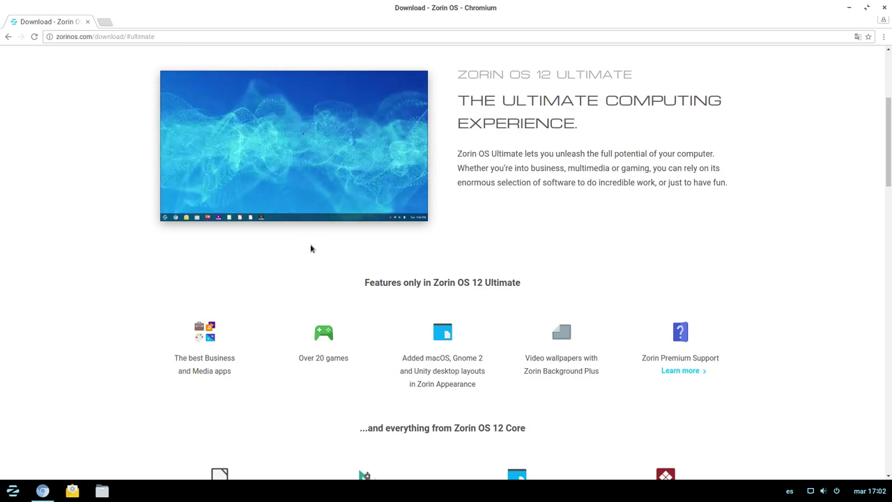
{"action": "scroll", "coordinate": [313, 249], "scroll_direction": "down", "scroll_amount": 1}
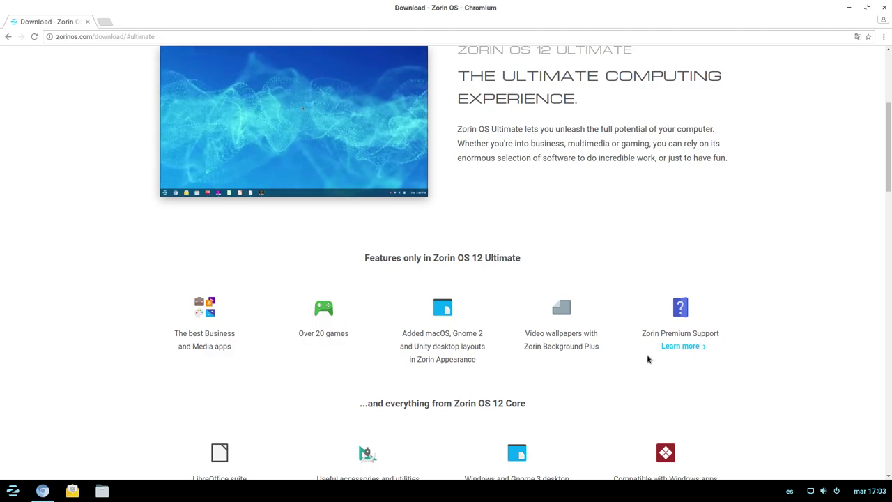
Open the details on Zorin Premium Support, highlight the part about support from the developers, and close that page
{"action": "left_click", "coordinate": [680, 345]}
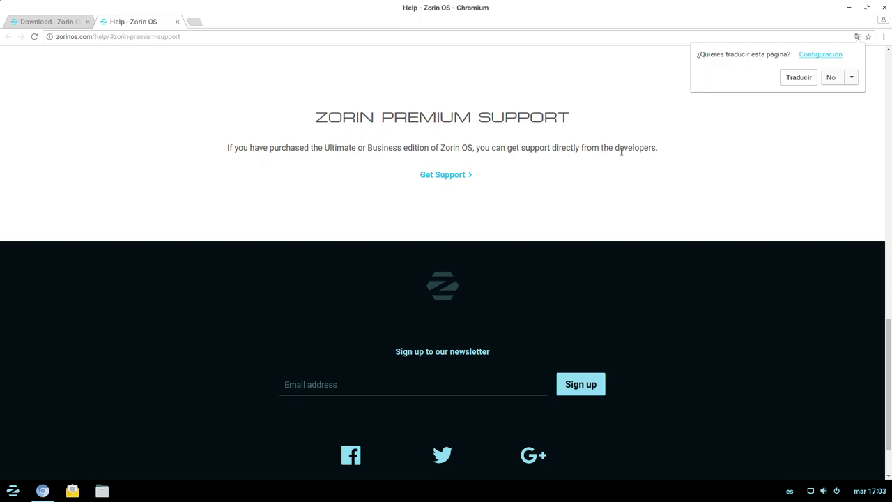
{"action": "left_click_drag", "start_coordinate": [659, 148], "coordinate": [541, 148]}
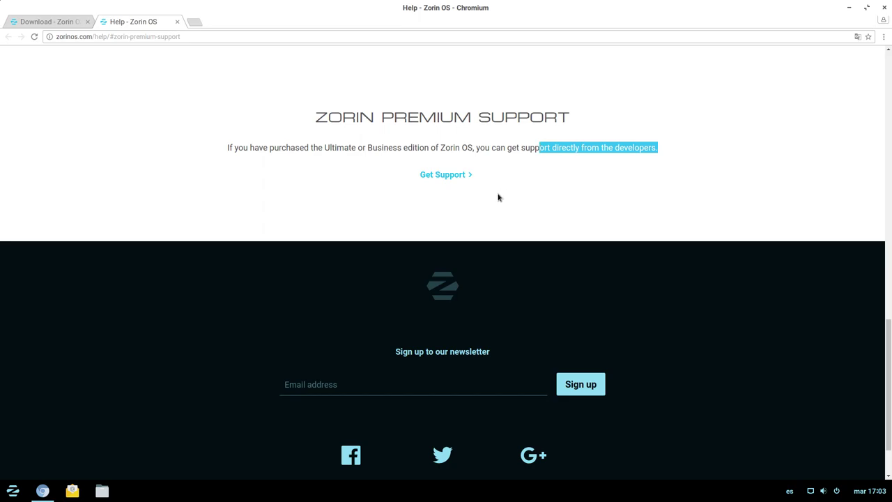
{"action": "left_click", "coordinate": [587, 184]}
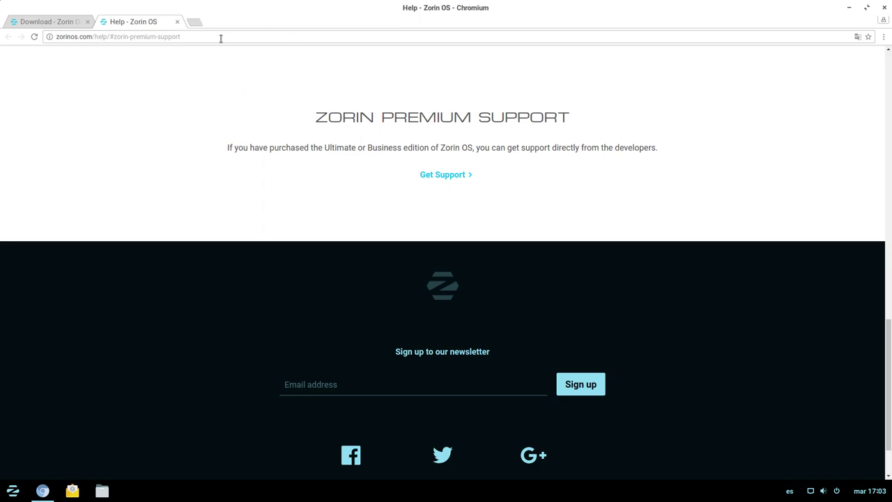
{"action": "left_click", "coordinate": [177, 22]}
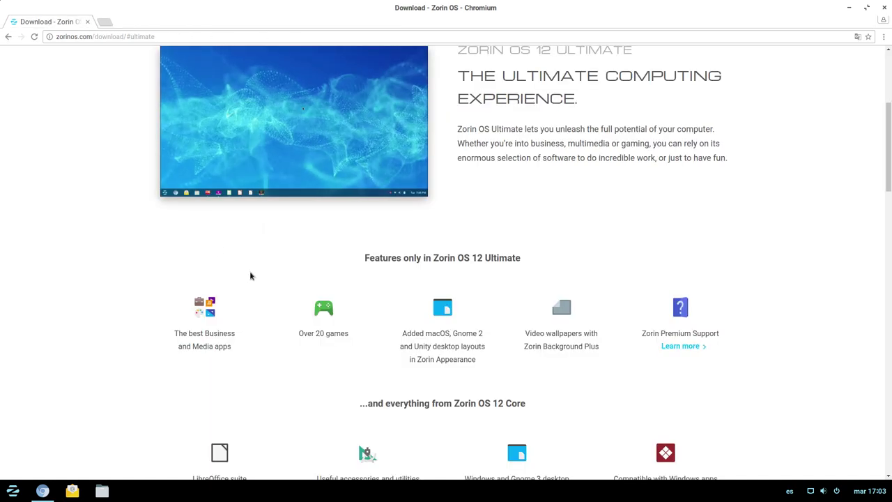
Review the features shared with Zorin OS 12 Core and open the help on Windows app compatibility to read the PlayOnLinux instructions
{"action": "scroll", "coordinate": [299, 285], "scroll_direction": "down", "scroll_amount": 2}
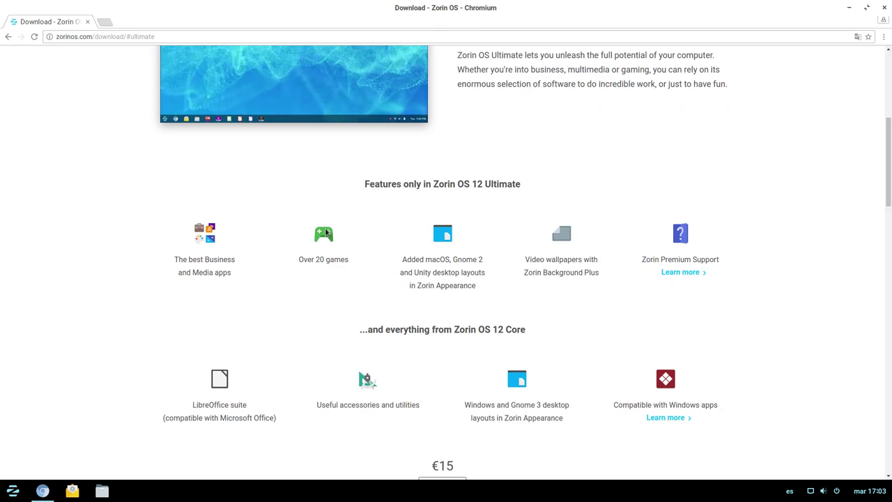
{"action": "scroll", "coordinate": [235, 295], "scroll_direction": "down", "scroll_amount": 1}
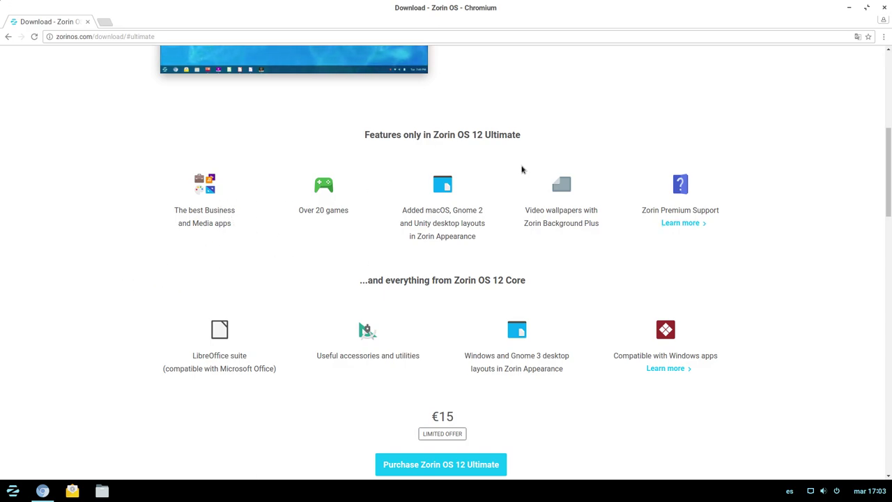
{"action": "scroll", "coordinate": [233, 364], "scroll_direction": "down", "scroll_amount": 2}
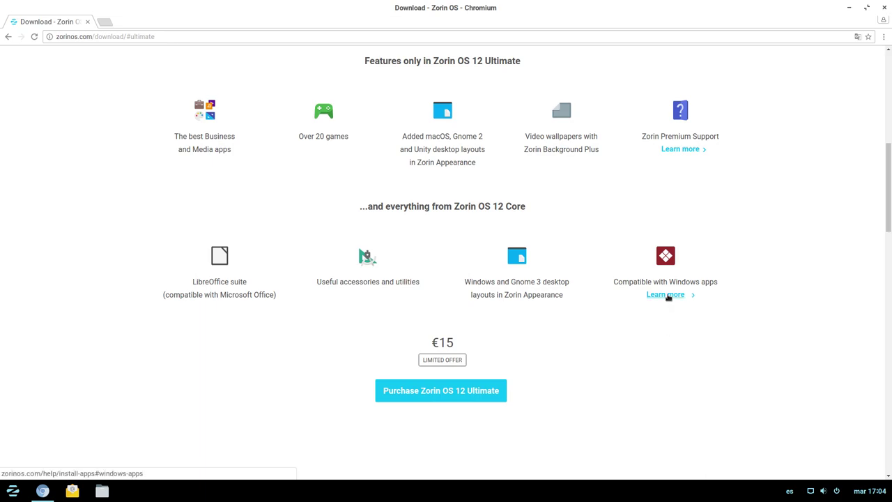
{"action": "left_click", "coordinate": [666, 295]}
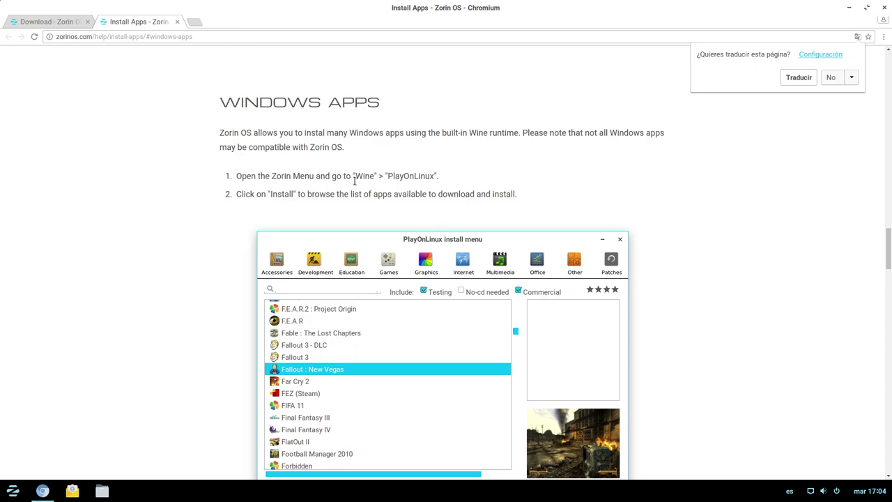
{"action": "scroll", "coordinate": [324, 308], "scroll_direction": "down", "scroll_amount": 3}
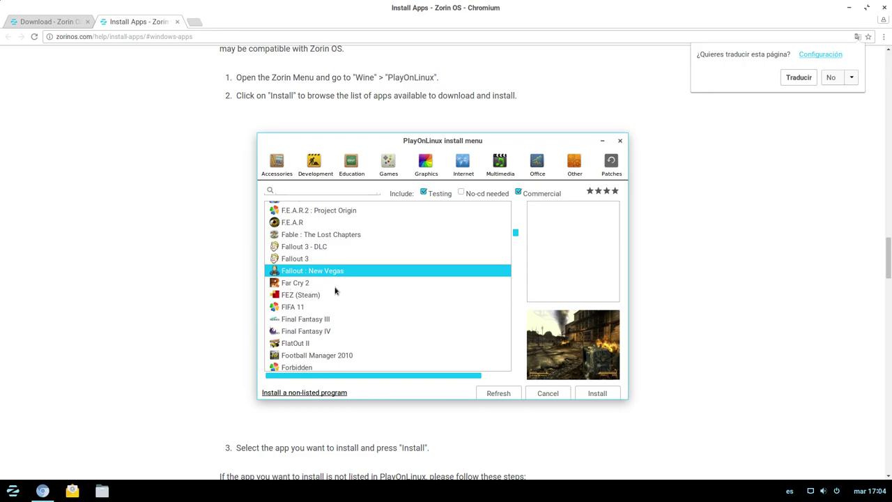
{"action": "scroll", "coordinate": [340, 292], "scroll_direction": "up", "scroll_amount": 3}
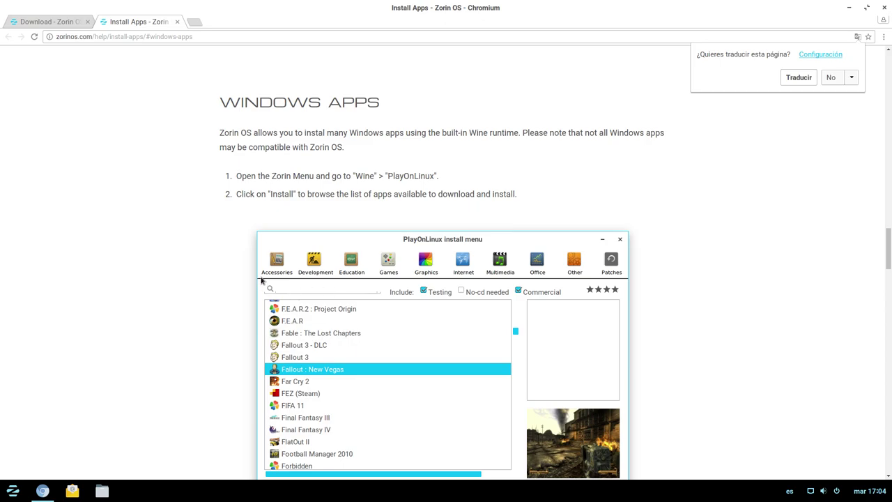
Read how to install Windows apps with PlayOnLinux and how to install unlisted apps from their .exe installers
{"action": "scroll", "coordinate": [265, 281], "scroll_direction": "down", "scroll_amount": 1}
{"action": "scroll", "coordinate": [326, 276], "scroll_direction": "down", "scroll_amount": 5}
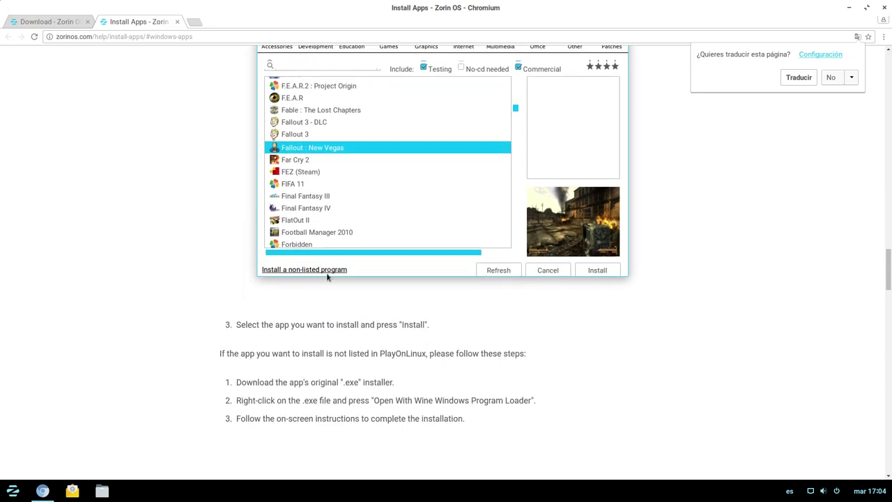
{"action": "scroll", "coordinate": [327, 276], "scroll_direction": "down", "scroll_amount": 3}
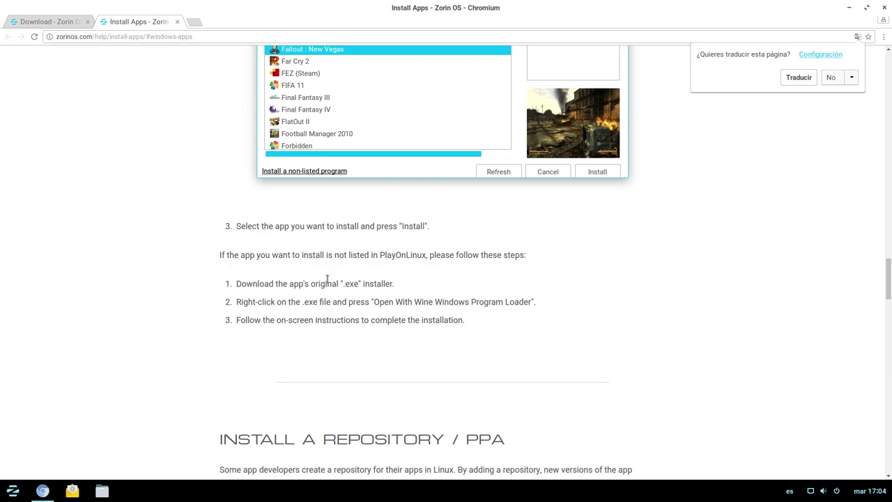
{"action": "scroll", "coordinate": [374, 296], "scroll_direction": "down", "scroll_amount": 6}
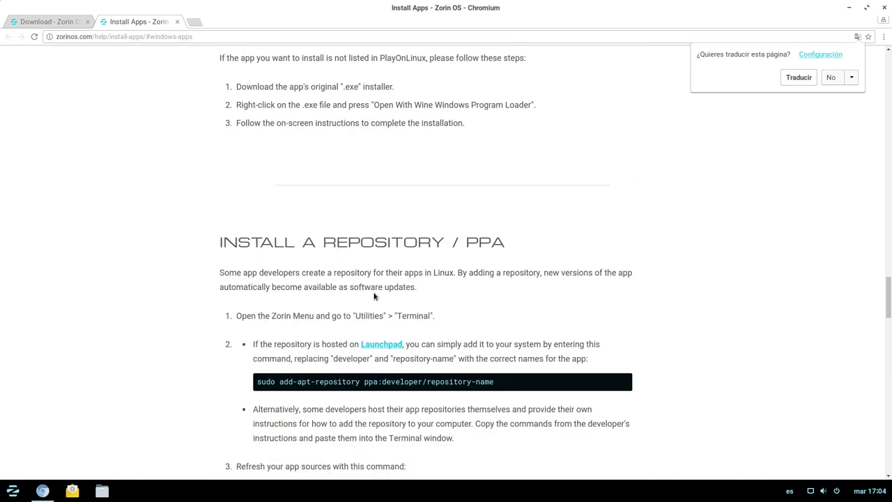
{"action": "scroll", "coordinate": [375, 296], "scroll_direction": "down", "scroll_amount": 2}
{"action": "scroll", "coordinate": [364, 322], "scroll_direction": "up", "scroll_amount": 3}
{"action": "scroll", "coordinate": [363, 322], "scroll_direction": "up", "scroll_amount": 5}
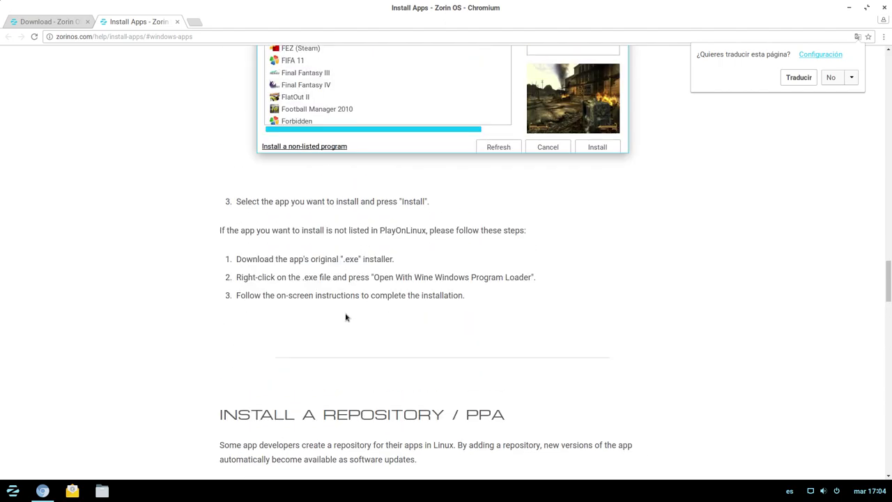
Skim the remaining help on source packages and system packages or libraries, and close the Install Apps page
{"action": "scroll", "coordinate": [345, 318], "scroll_direction": "down", "scroll_amount": 18}
{"action": "scroll", "coordinate": [346, 313], "scroll_direction": "down", "scroll_amount": 11}
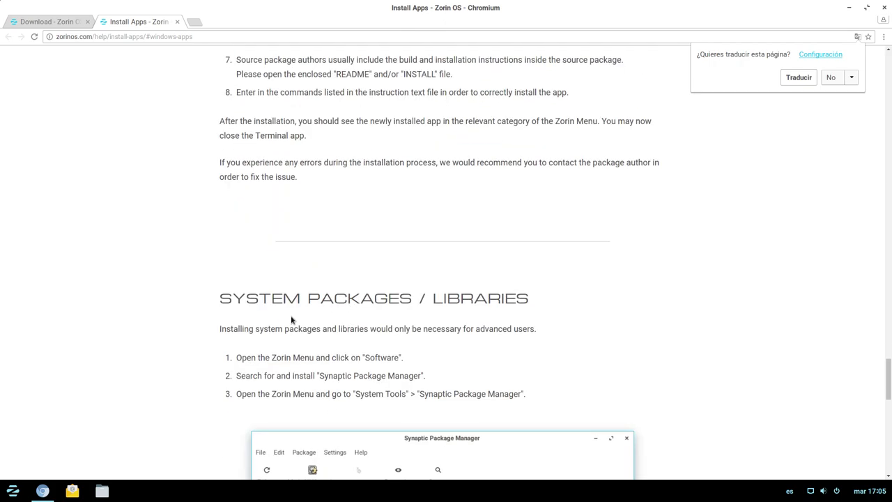
{"action": "scroll", "coordinate": [291, 320], "scroll_direction": "up", "scroll_amount": 1}
{"action": "scroll", "coordinate": [291, 319], "scroll_direction": "down", "scroll_amount": 5}
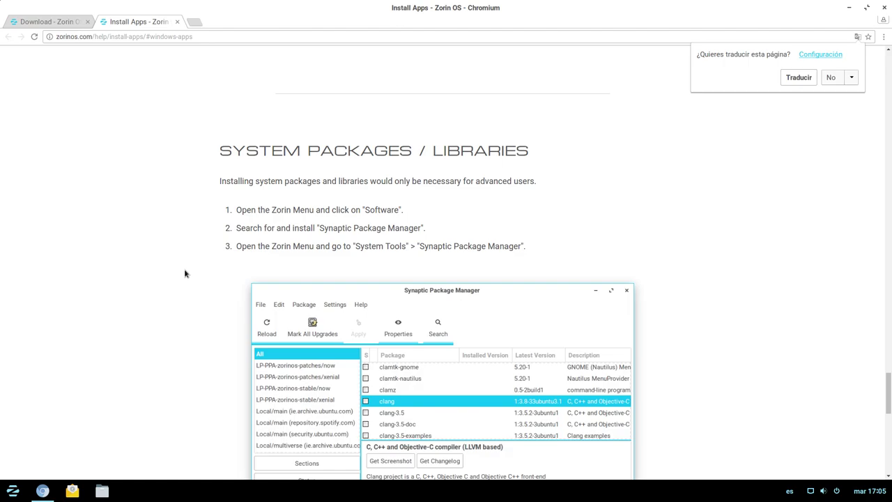
{"action": "scroll", "coordinate": [184, 268], "scroll_direction": "up", "scroll_amount": 7}
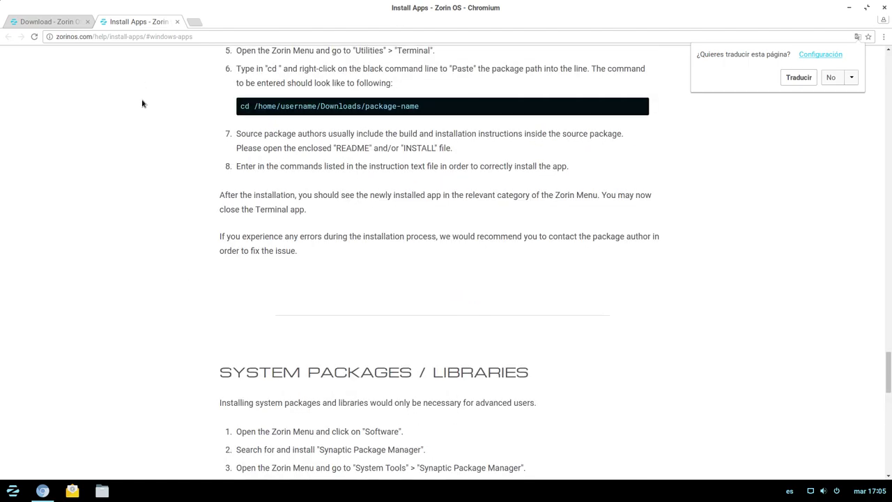
{"action": "left_click", "coordinate": [177, 21]}
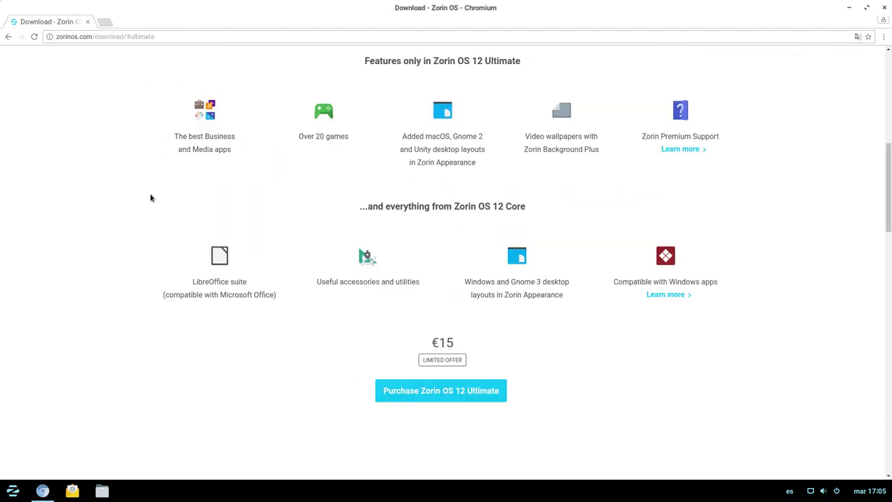
Review the Zorin OS 12 Core edition, its download options and the upcoming editions, and close the browser
{"action": "scroll", "coordinate": [151, 198], "scroll_direction": "up", "scroll_amount": 1}
{"action": "scroll", "coordinate": [388, 299], "scroll_direction": "down", "scroll_amount": 4}
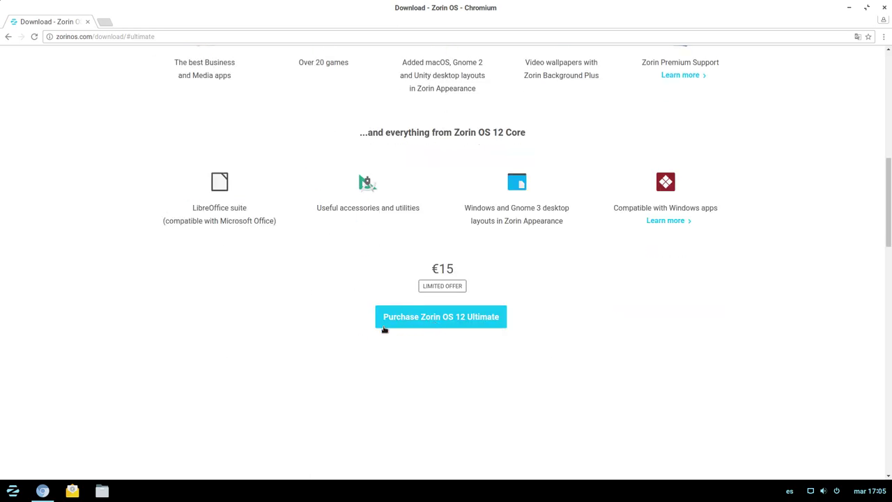
{"action": "scroll", "coordinate": [387, 326], "scroll_direction": "down", "scroll_amount": 9}
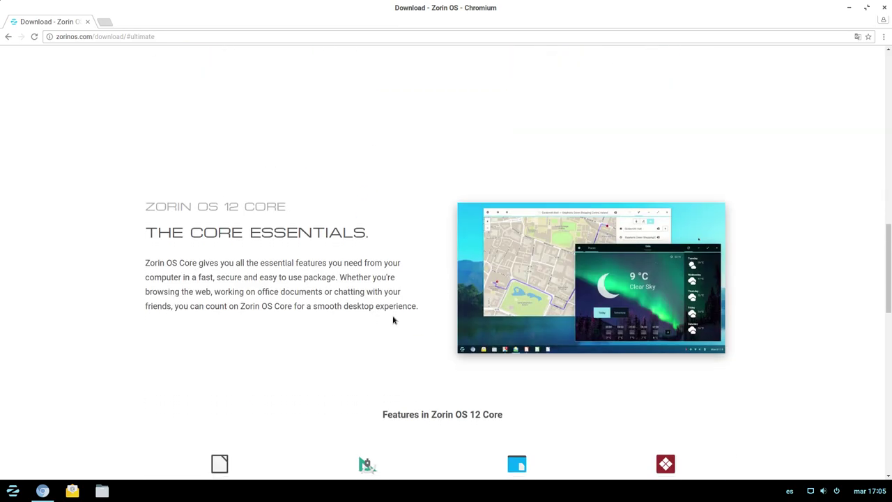
{"action": "scroll", "coordinate": [393, 320], "scroll_direction": "down", "scroll_amount": 12}
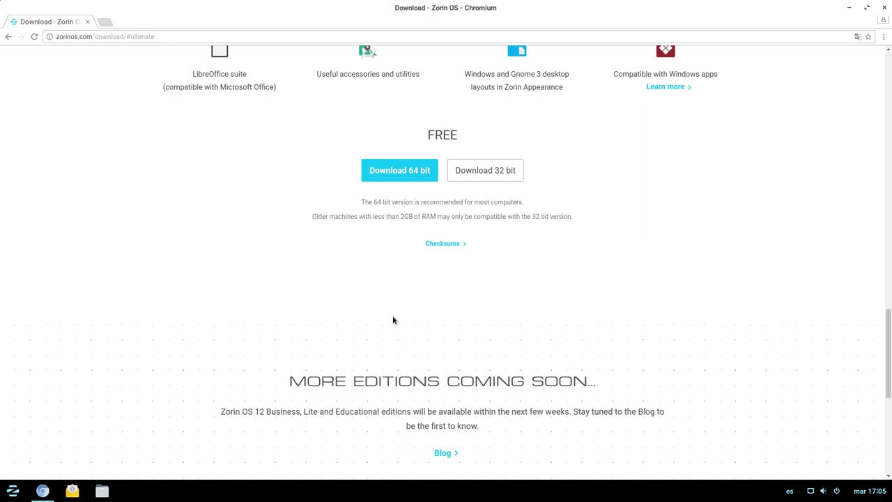
{"action": "scroll", "coordinate": [393, 320], "scroll_direction": "down", "scroll_amount": 5}
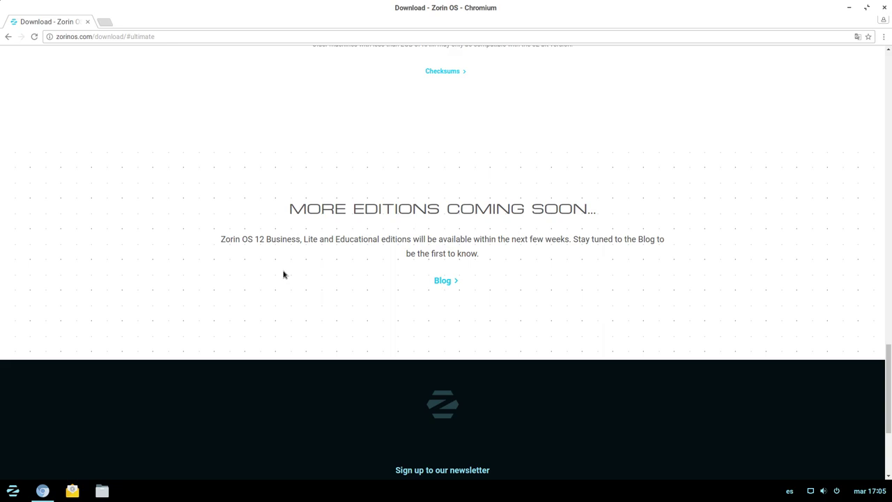
{"action": "left_click", "coordinate": [886, 7]}
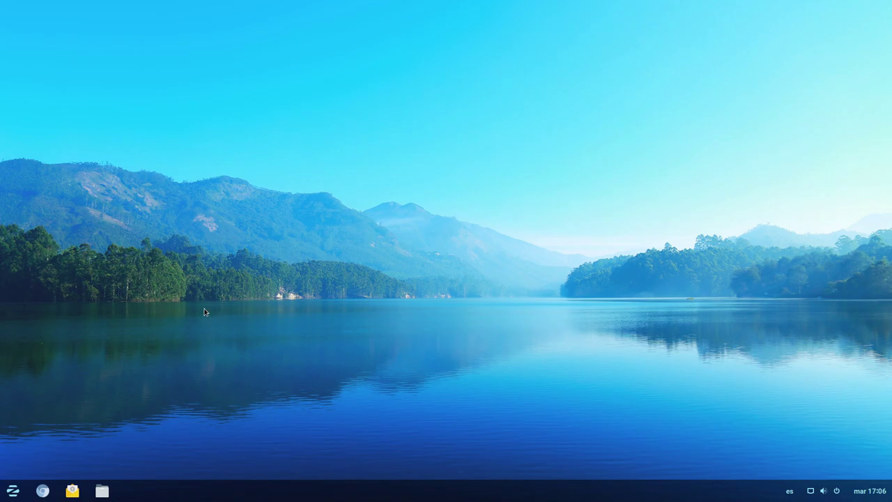
Examine the options the desktop offers for new folders, documents, icon arrangement and background, and dismiss them
{"action": "right_click", "coordinate": [337, 102]}
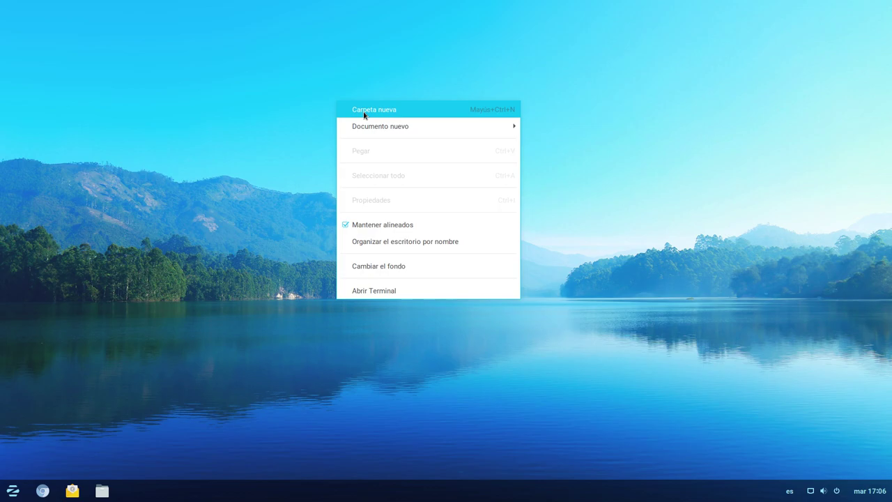
{"action": "mouse_move", "coordinate": [384, 126]}
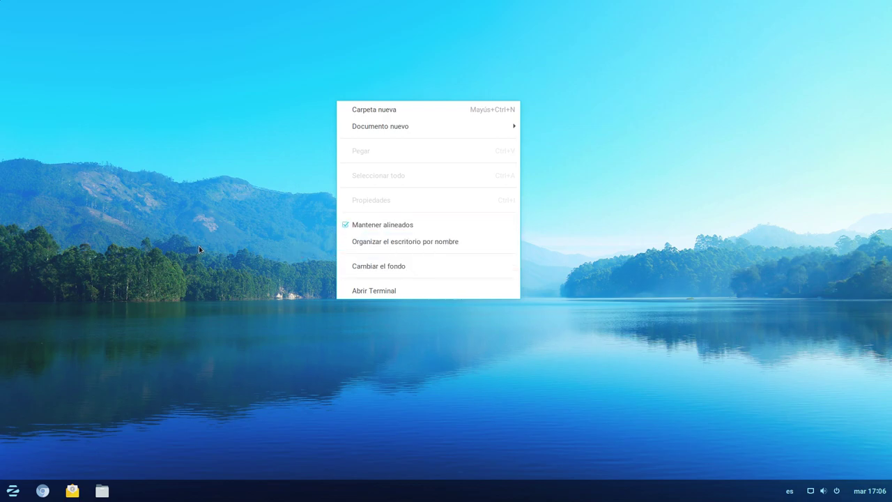
{"action": "left_click", "coordinate": [129, 330]}
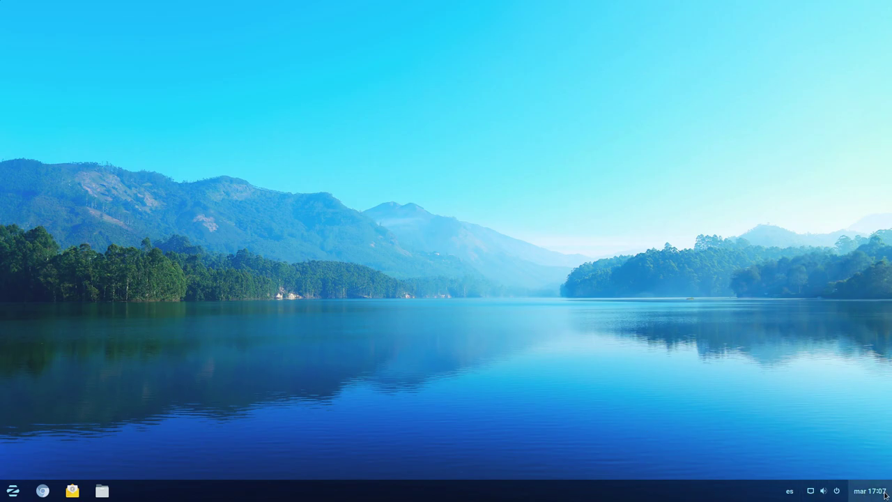
Raise the system volume slightly in the system status controls and close them
{"action": "left_click", "coordinate": [826, 494]}
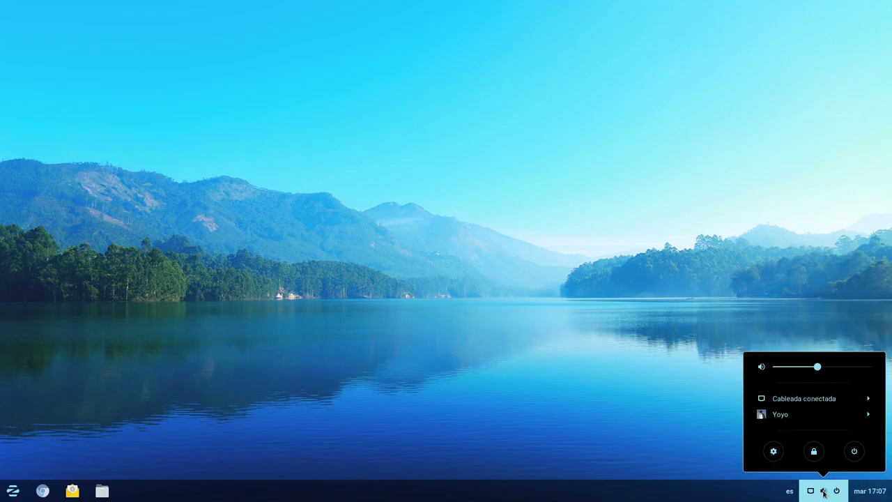
{"action": "left_click_drag", "start_coordinate": [816, 366], "coordinate": [829, 366]}
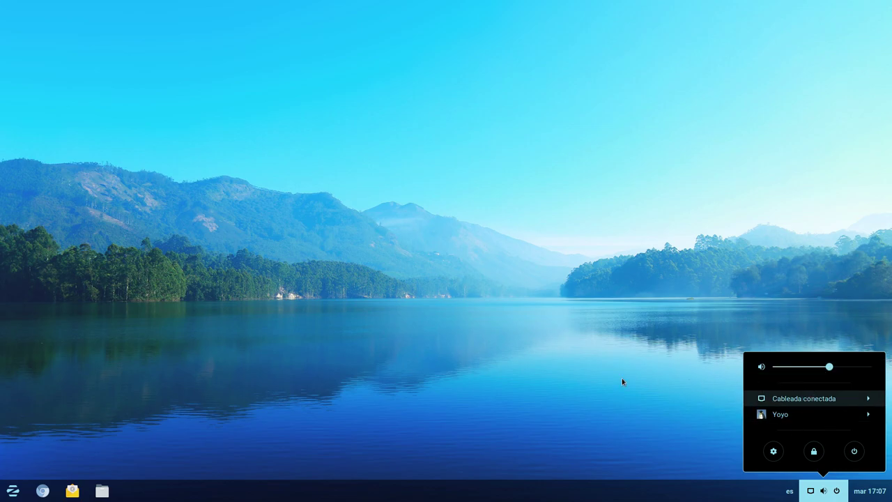
{"action": "left_click", "coordinate": [619, 402]}
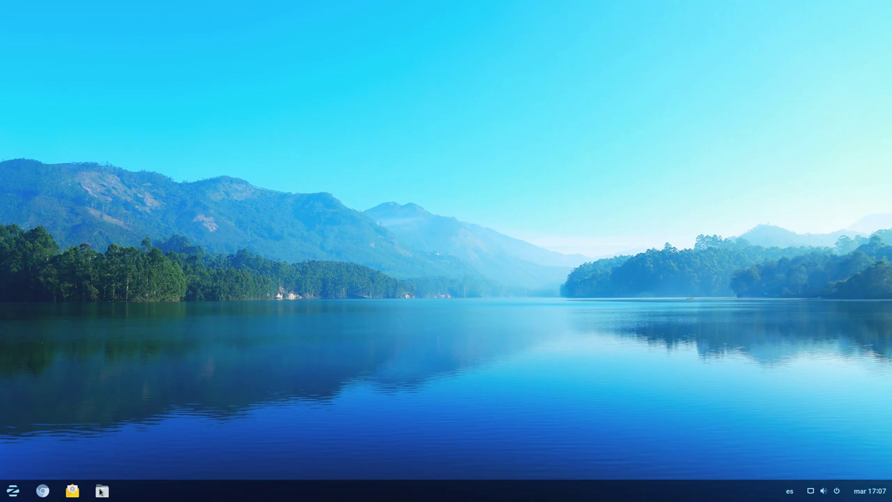
Look through the application categories and the Accesorios programs, and open the text editor (Editor de textos)
{"action": "left_click", "coordinate": [10, 496]}
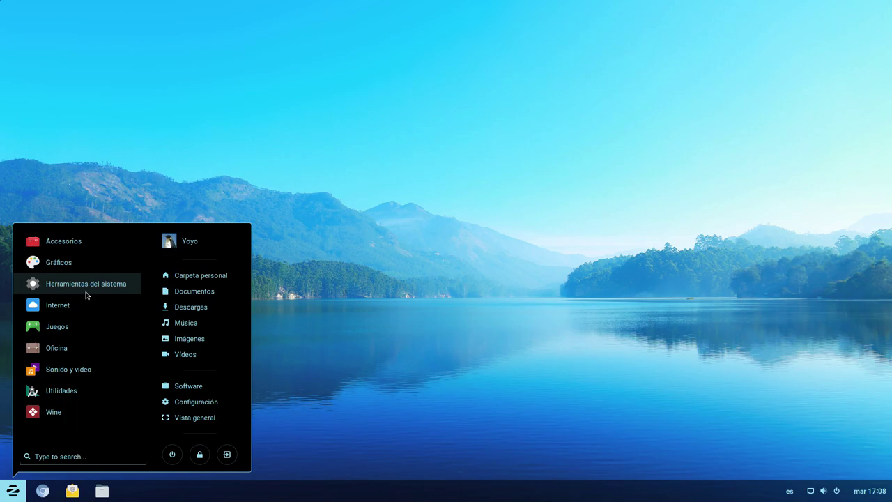
{"action": "left_click", "coordinate": [352, 287]}
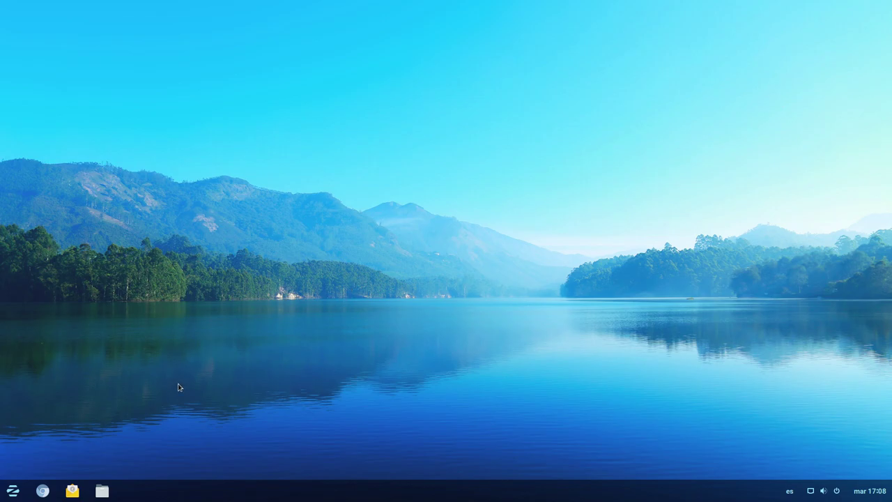
{"action": "left_click", "coordinate": [18, 490]}
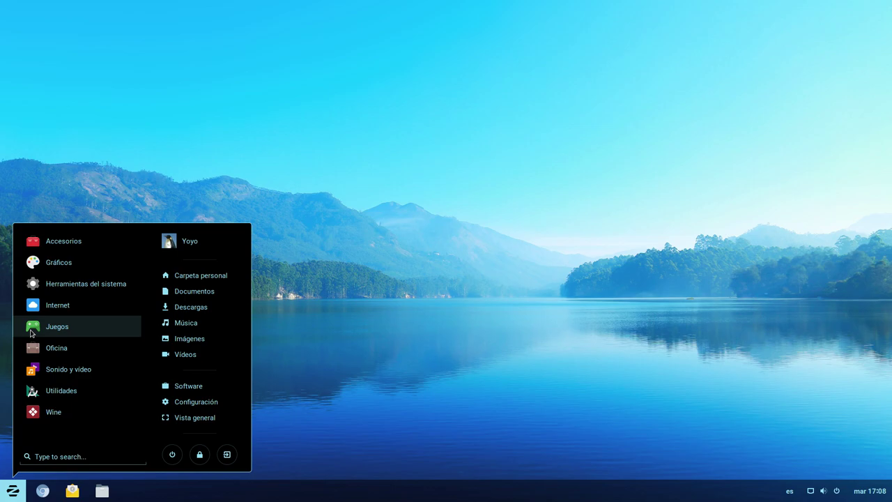
{"action": "left_click", "coordinate": [56, 241]}
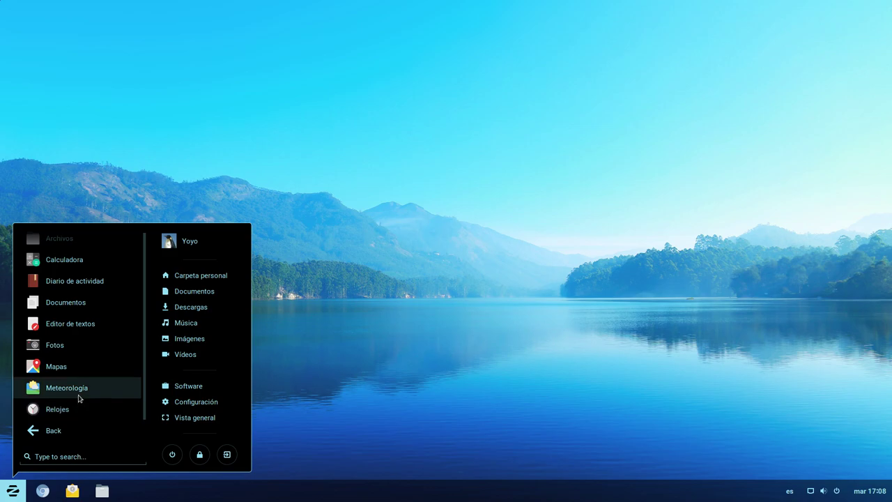
{"action": "scroll", "coordinate": [77, 375], "scroll_direction": "up", "scroll_amount": 1}
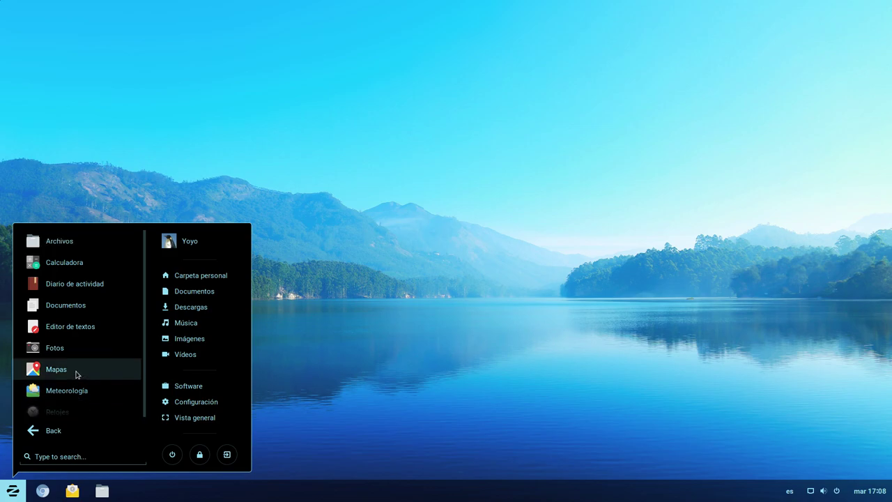
{"action": "left_click", "coordinate": [74, 328]}
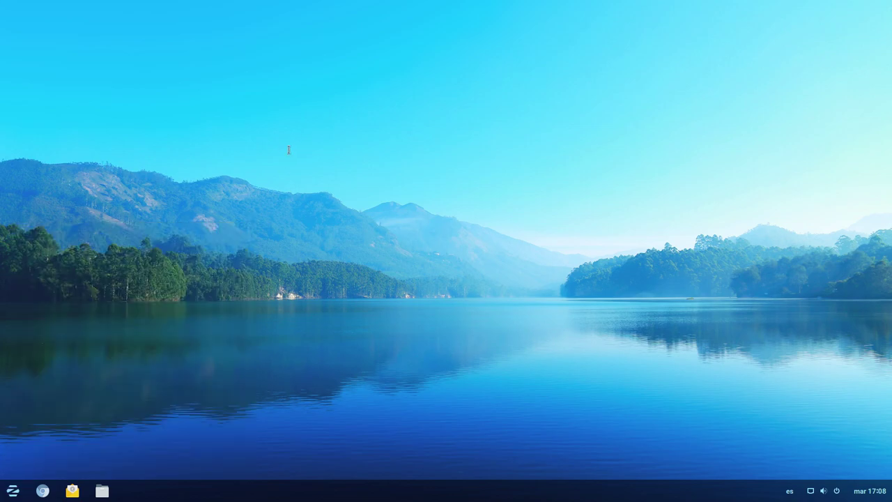
Resize and move the text editor window, enter "hola" in the blank document, and close it without saving
{"action": "left_click_drag", "start_coordinate": [445, 322], "coordinate": [731, 366]}
{"action": "left_click_drag", "start_coordinate": [411, 87], "coordinate": [403, 65]}
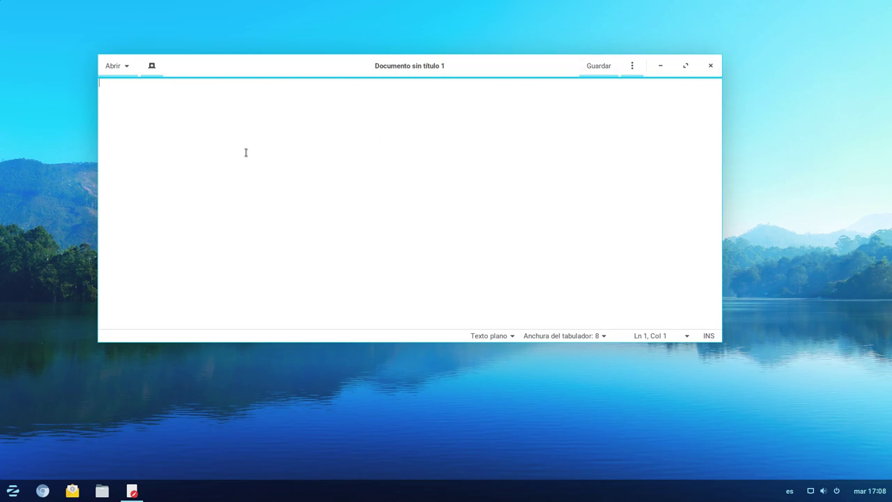
{"action": "type", "text": "hola"}
{"action": "left_click", "coordinate": [710, 65]}
{"action": "left_click", "coordinate": [326, 229]}
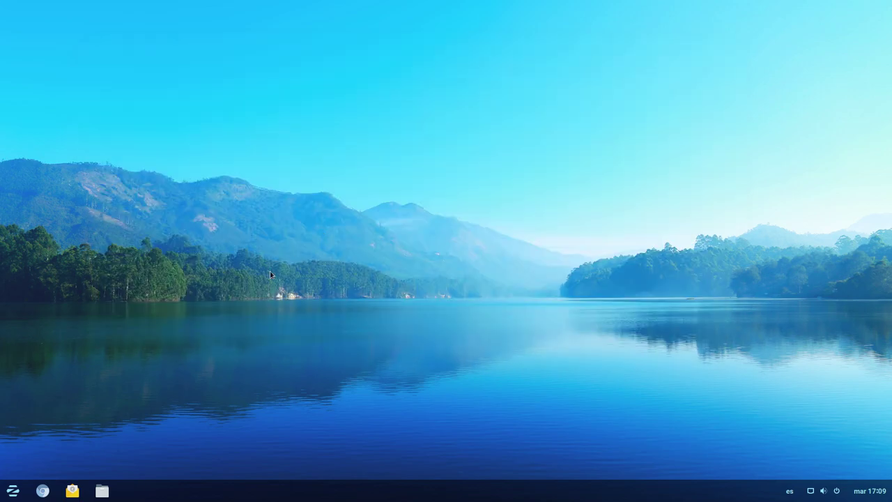
Examine the installed programs in the Gráficos and Herramientas del sistema categories
{"action": "left_click", "coordinate": [13, 490]}
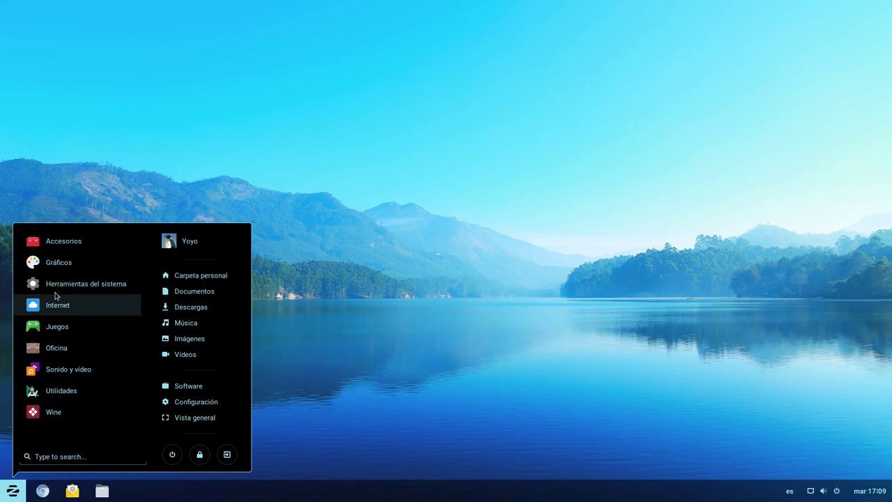
{"action": "left_click", "coordinate": [57, 269]}
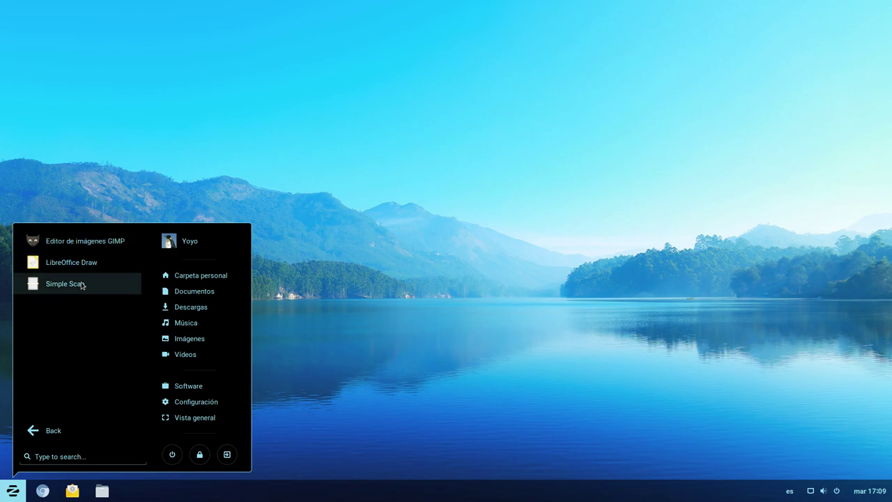
{"action": "left_click", "coordinate": [54, 430]}
{"action": "left_click", "coordinate": [67, 285]}
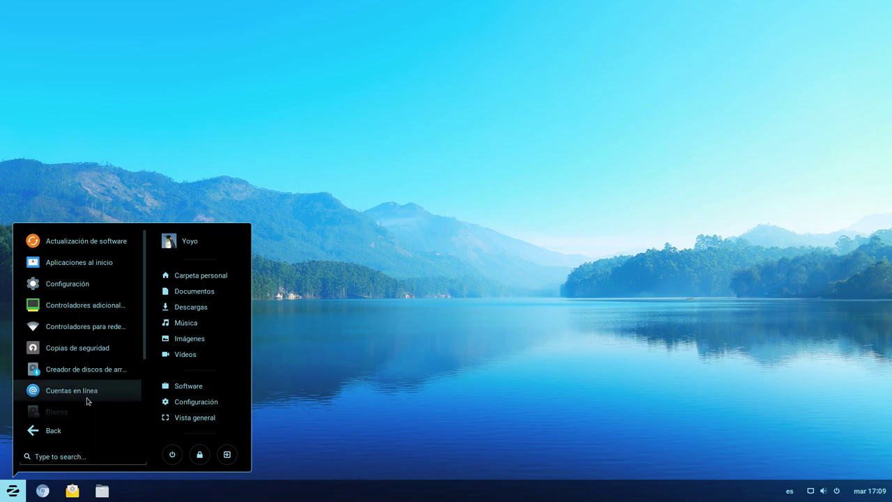
{"action": "scroll", "coordinate": [67, 408], "scroll_direction": "down", "scroll_amount": 1}
{"action": "scroll", "coordinate": [69, 395], "scroll_direction": "down", "scroll_amount": 3}
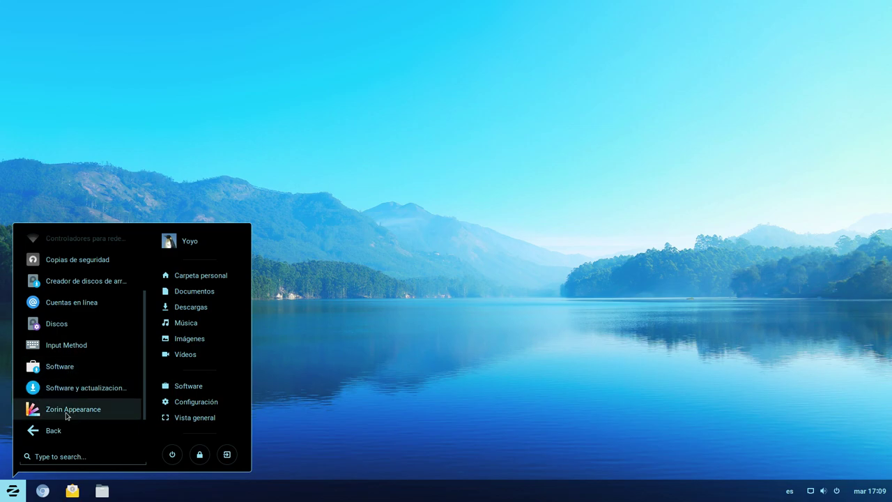
{"action": "left_click", "coordinate": [53, 432]}
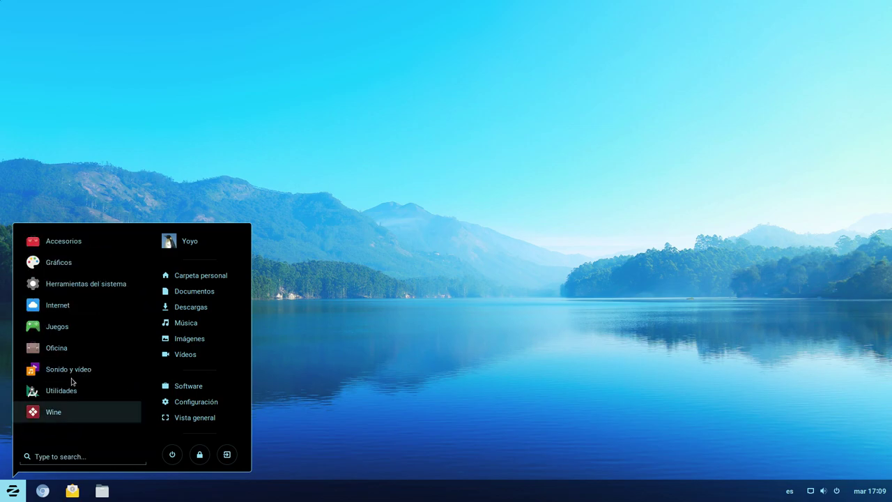
Examine the installed programs in the Internet and Juegos categories
{"action": "left_click", "coordinate": [74, 313]}
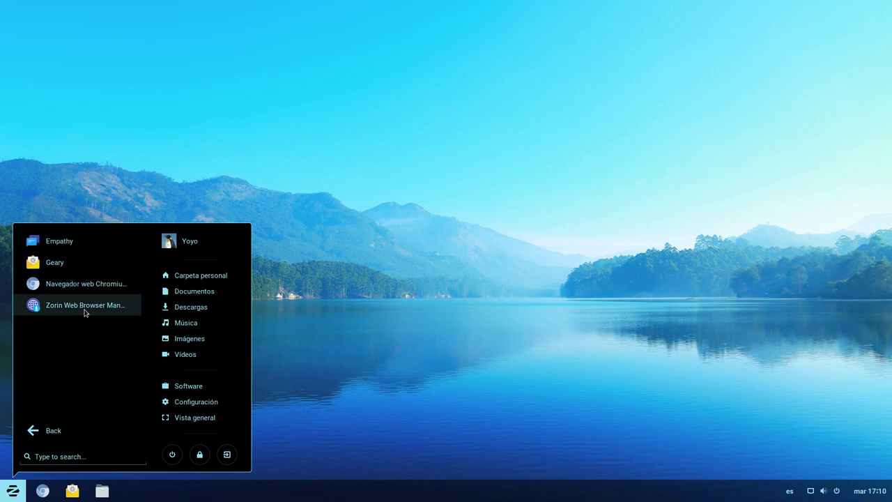
{"action": "left_click", "coordinate": [44, 431]}
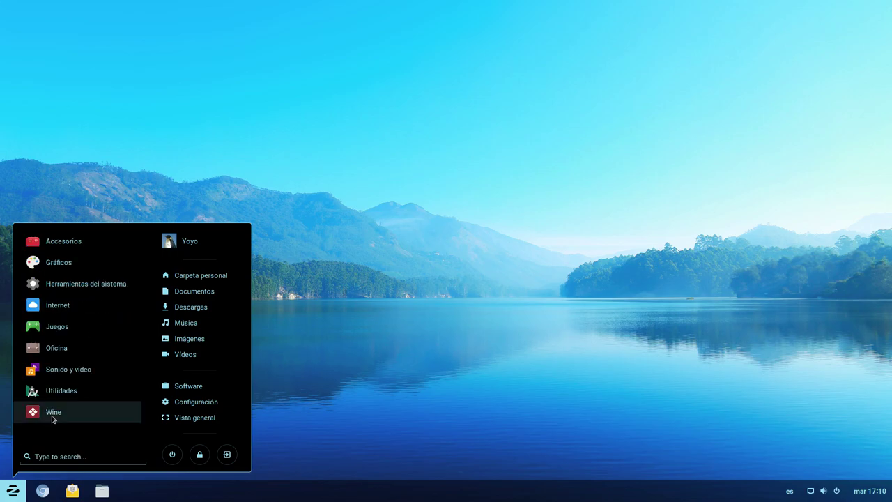
{"action": "left_click", "coordinate": [68, 333]}
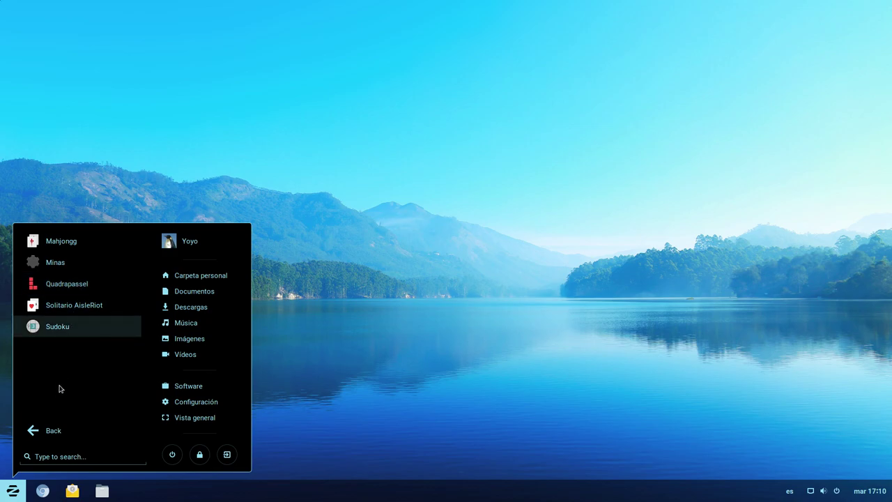
Examine the installed programs in the Oficina and Utilidades categories
{"action": "left_click", "coordinate": [52, 432]}
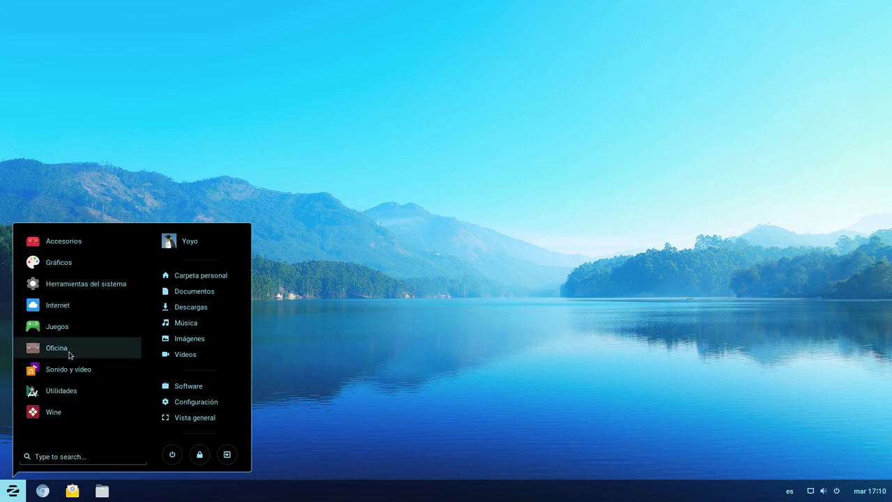
{"action": "left_click", "coordinate": [69, 353]}
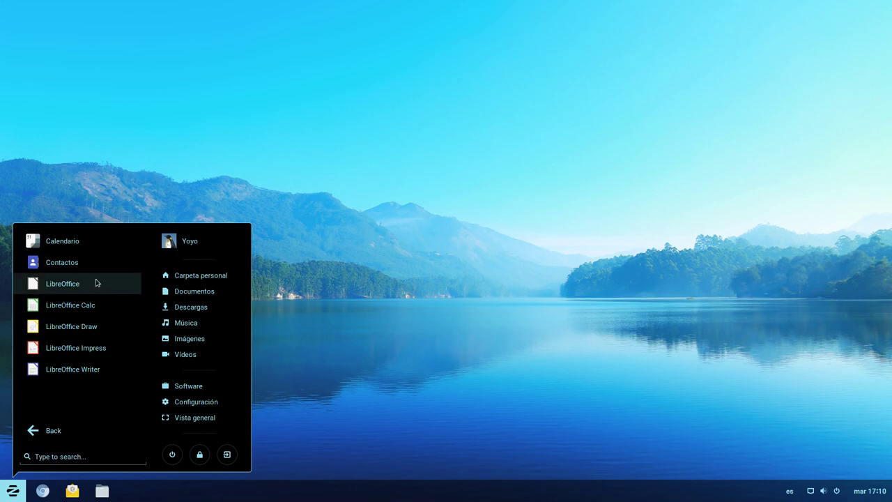
{"action": "left_click", "coordinate": [35, 430]}
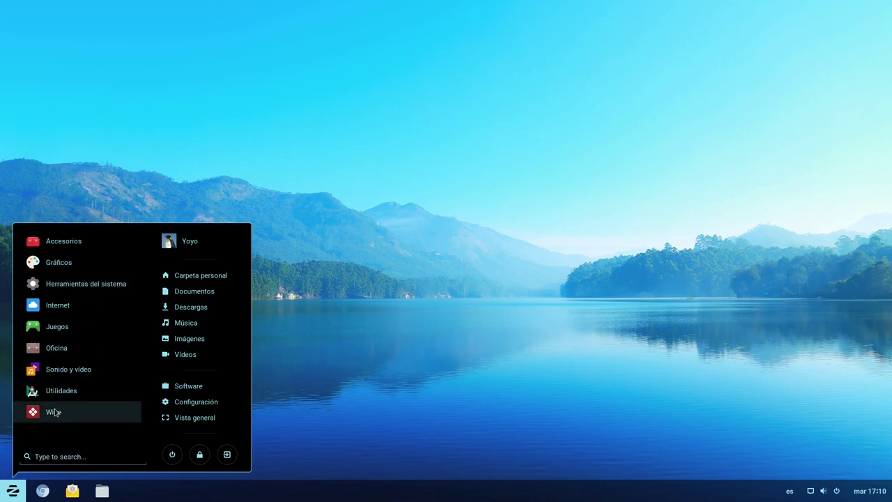
{"action": "left_click", "coordinate": [61, 391]}
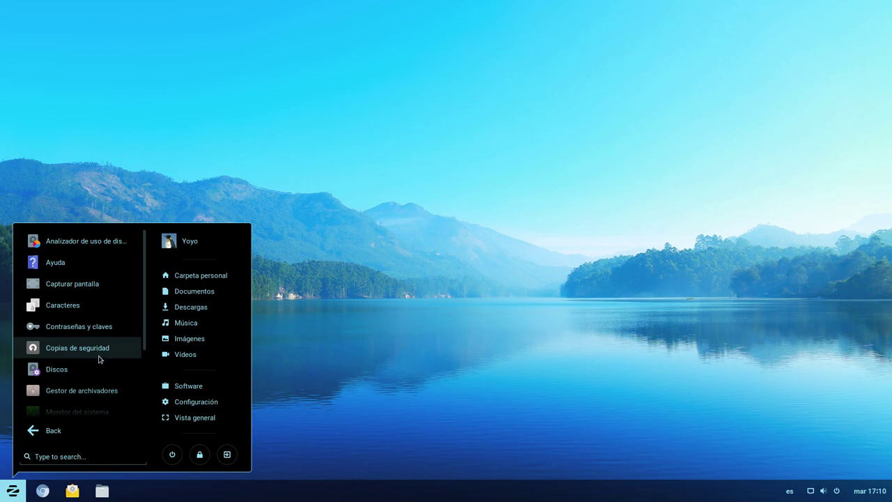
{"action": "scroll", "coordinate": [99, 359], "scroll_direction": "down", "scroll_amount": 2}
{"action": "scroll", "coordinate": [83, 401], "scroll_direction": "down", "scroll_amount": 3}
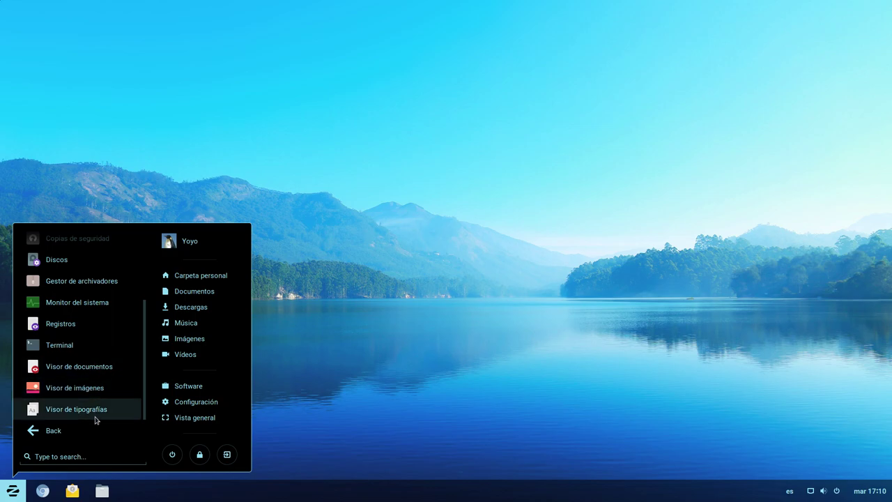
Open the system monitor (Monitor del sistema), review its Procesos and Recursos views, and close it
{"action": "left_click", "coordinate": [67, 309]}
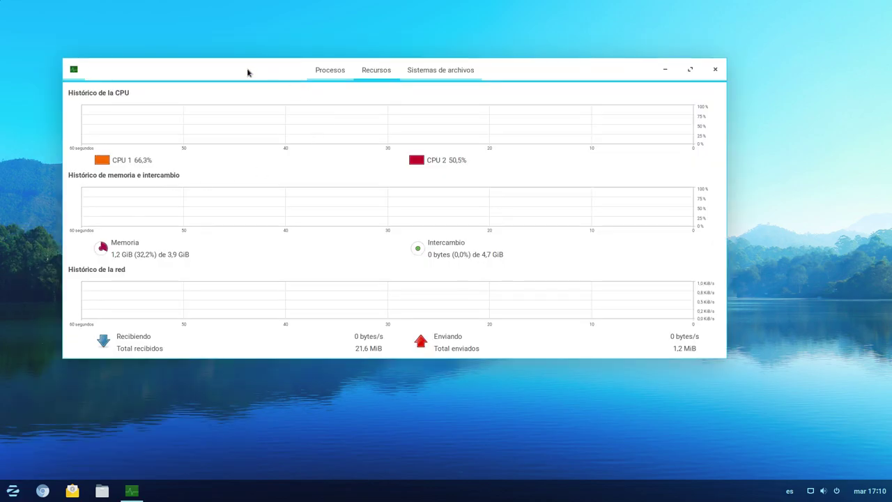
{"action": "left_click", "coordinate": [319, 72]}
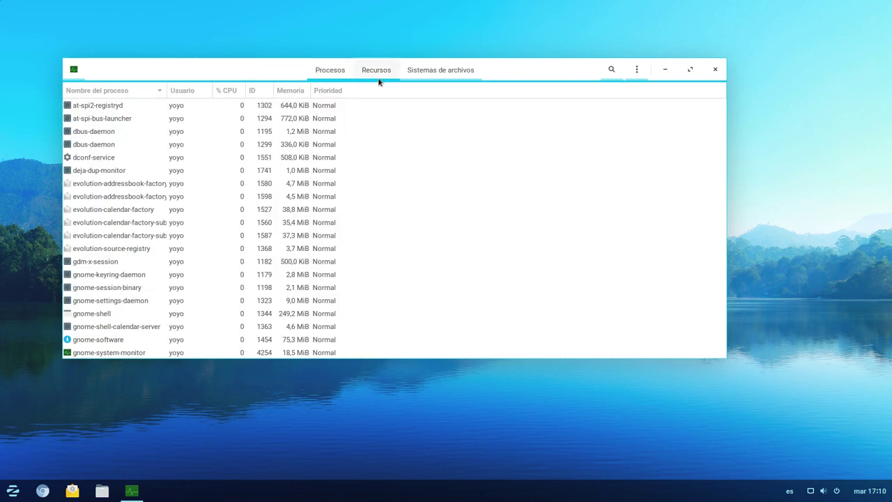
{"action": "left_click", "coordinate": [378, 72]}
{"action": "left_click", "coordinate": [325, 71]}
{"action": "left_click", "coordinate": [376, 73]}
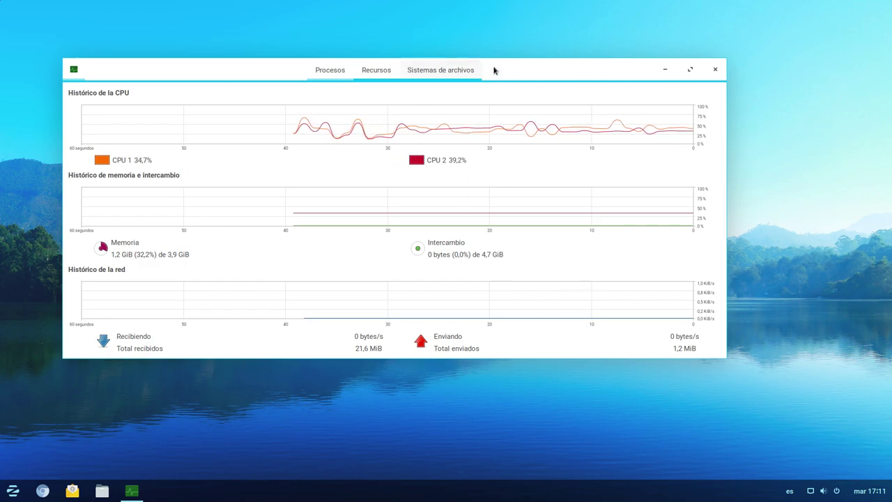
{"action": "left_click_drag", "start_coordinate": [195, 65], "coordinate": [203, 62]}
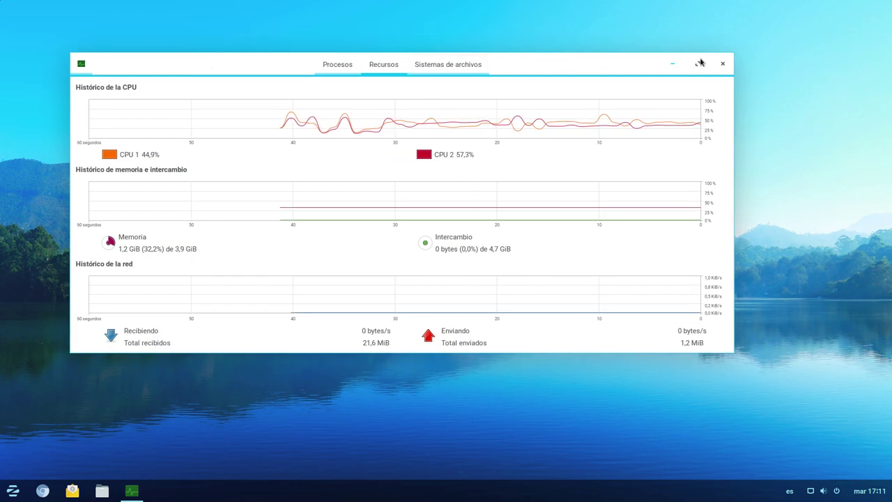
{"action": "left_click", "coordinate": [722, 65]}
Examine the programs in the Wine category of the application menu and dismiss the menu
{"action": "left_click", "coordinate": [13, 490]}
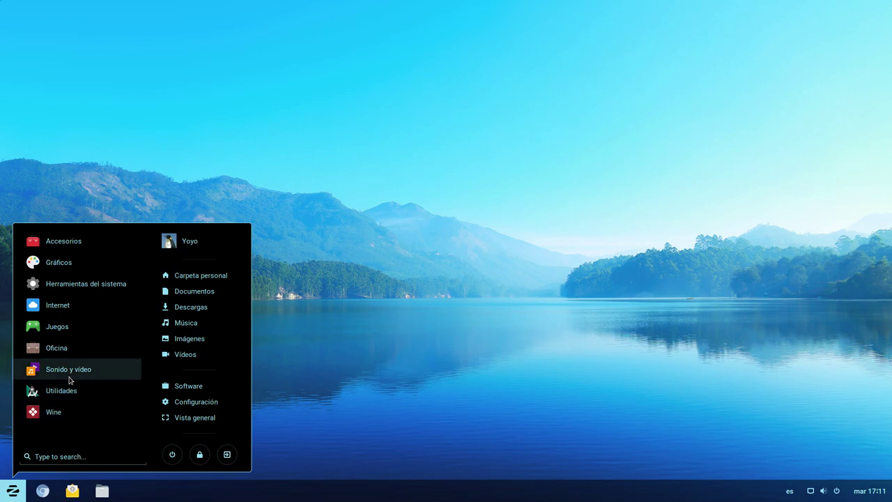
{"action": "left_click", "coordinate": [54, 412]}
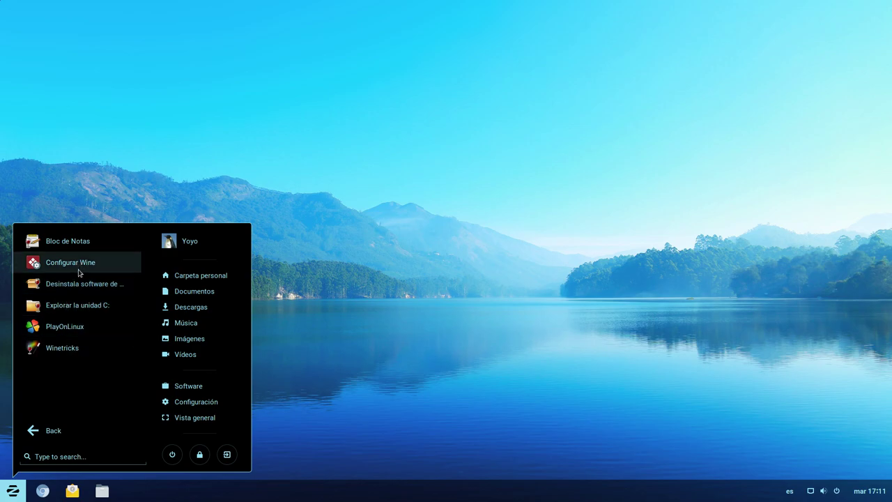
{"action": "left_click", "coordinate": [54, 431]}
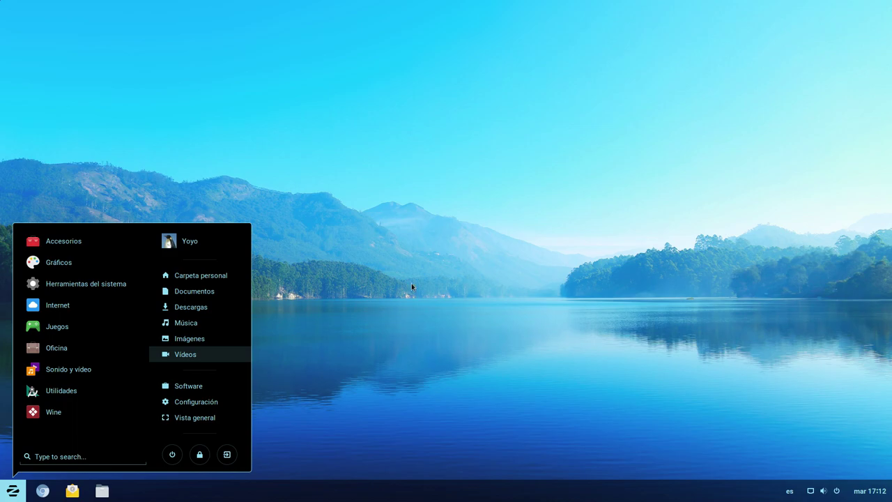
{"action": "left_click", "coordinate": [490, 275]}
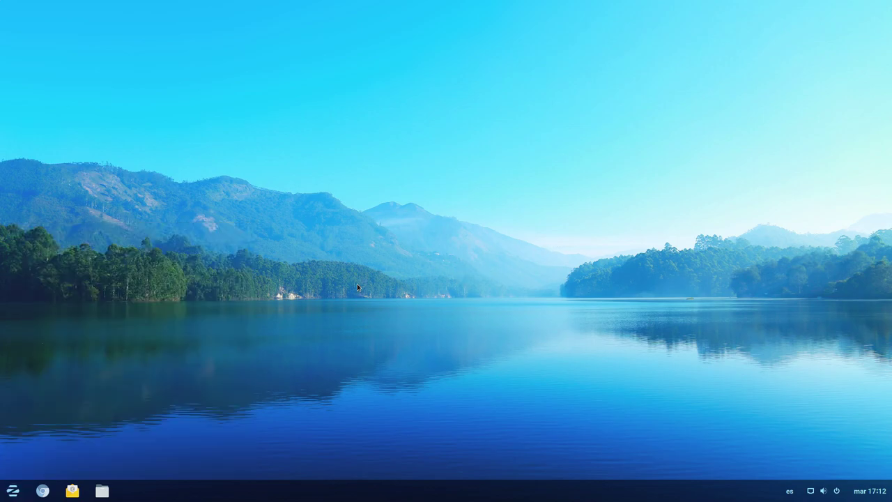
Open the Software store, reposition its window, and look over the featured applications and categories
{"action": "left_click", "coordinate": [12, 491]}
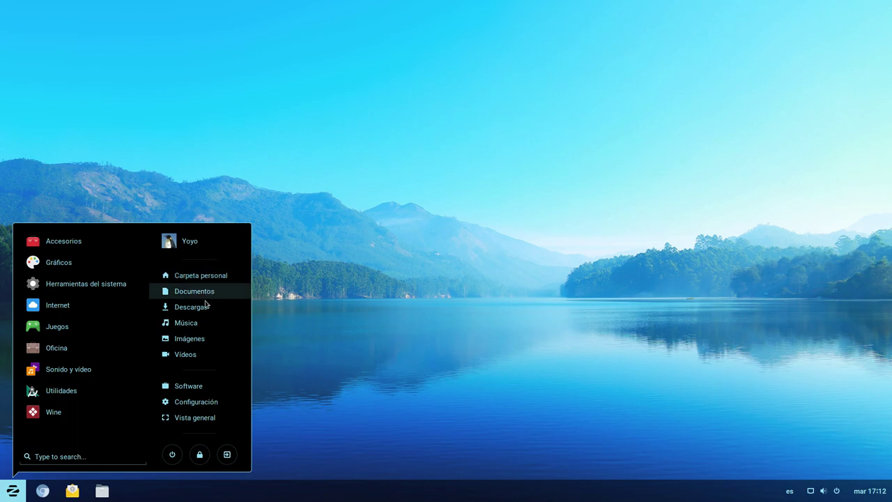
{"action": "left_click", "coordinate": [189, 386]}
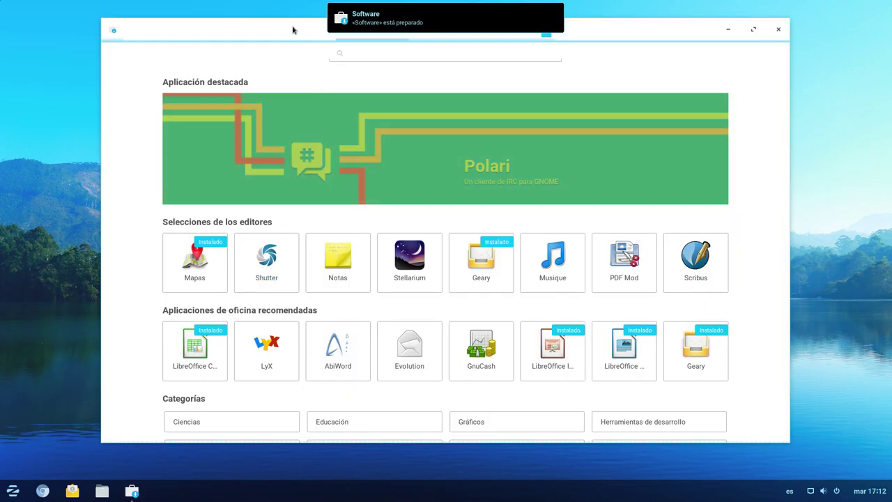
{"action": "left_click_drag", "start_coordinate": [295, 28], "coordinate": [281, 37]}
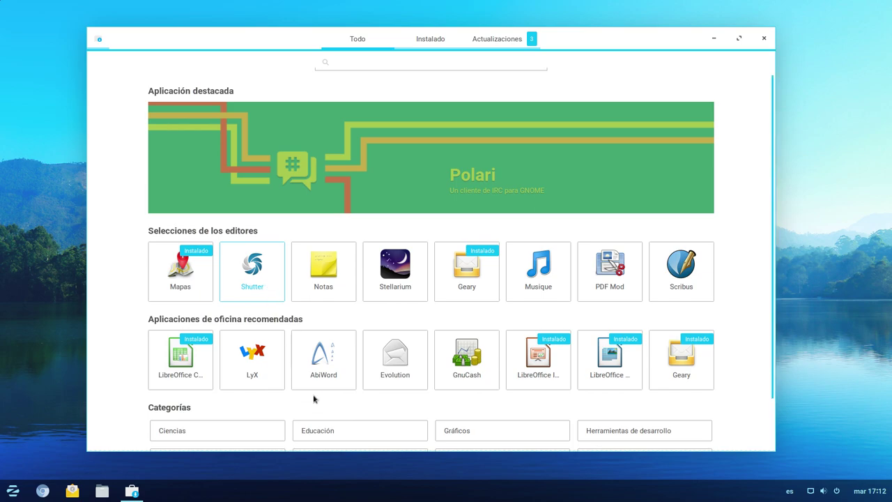
{"action": "scroll", "coordinate": [310, 393], "scroll_direction": "down", "scroll_amount": 2}
{"action": "scroll", "coordinate": [356, 311], "scroll_direction": "up", "scroll_amount": 2}
{"action": "scroll", "coordinate": [357, 310], "scroll_direction": "down", "scroll_amount": 2}
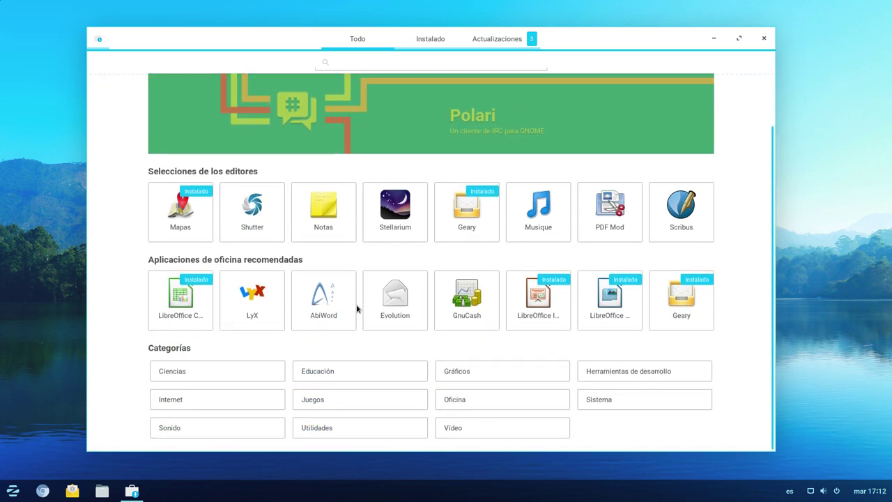
Browse the store's Internet category, view its P2P and Chat applications, and return to the store's main page
{"action": "left_click", "coordinate": [196, 404]}
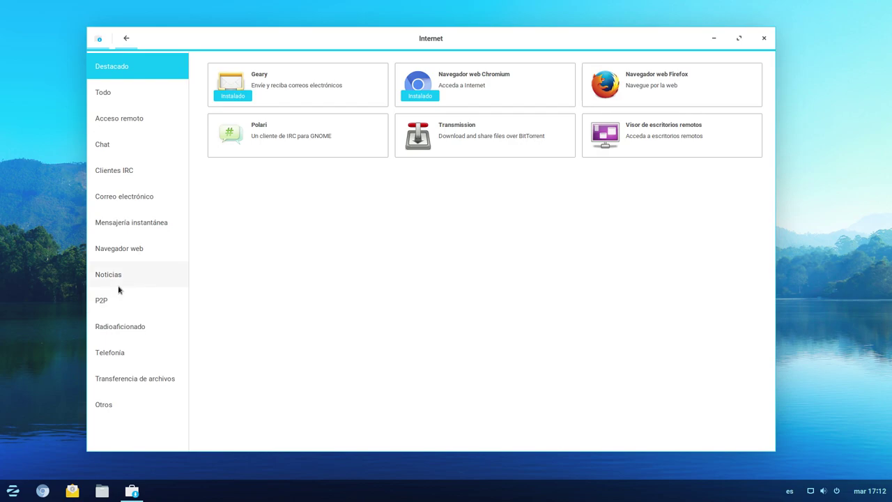
{"action": "left_click", "coordinate": [108, 303]}
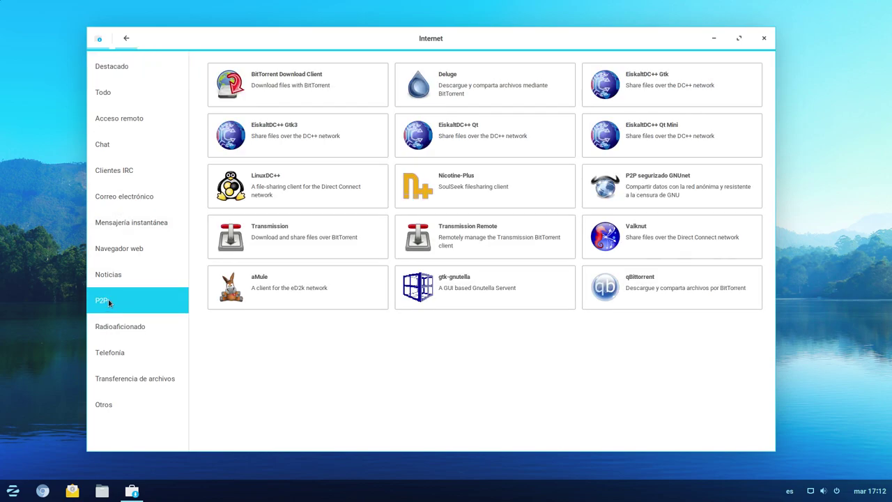
{"action": "left_click", "coordinate": [101, 145]}
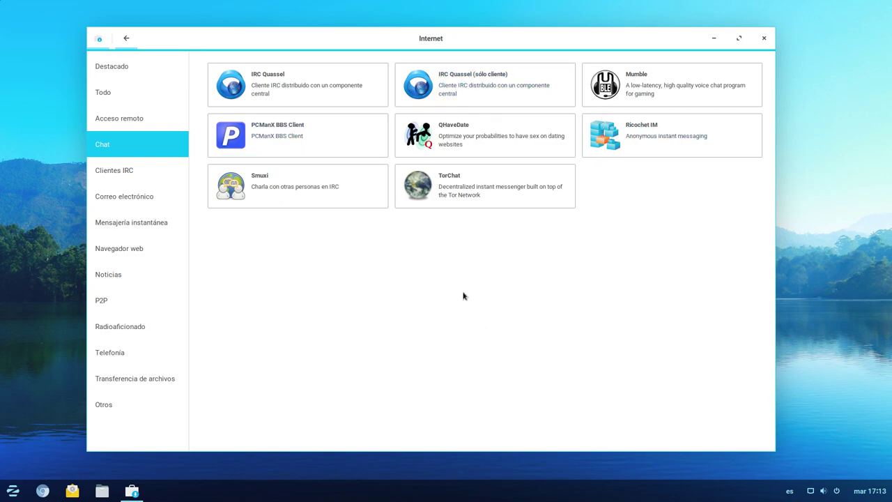
{"action": "left_click", "coordinate": [126, 39]}
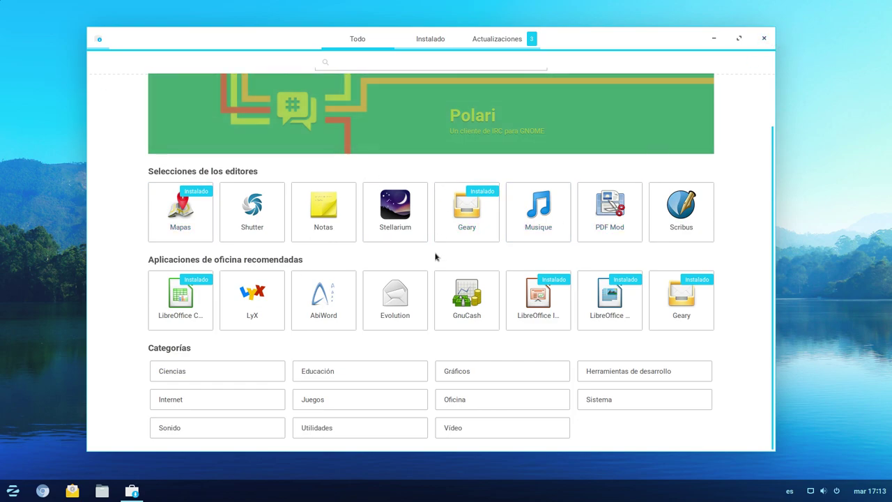
Review the store's installed applications and available updates, and close the Software store
{"action": "left_click", "coordinate": [423, 39]}
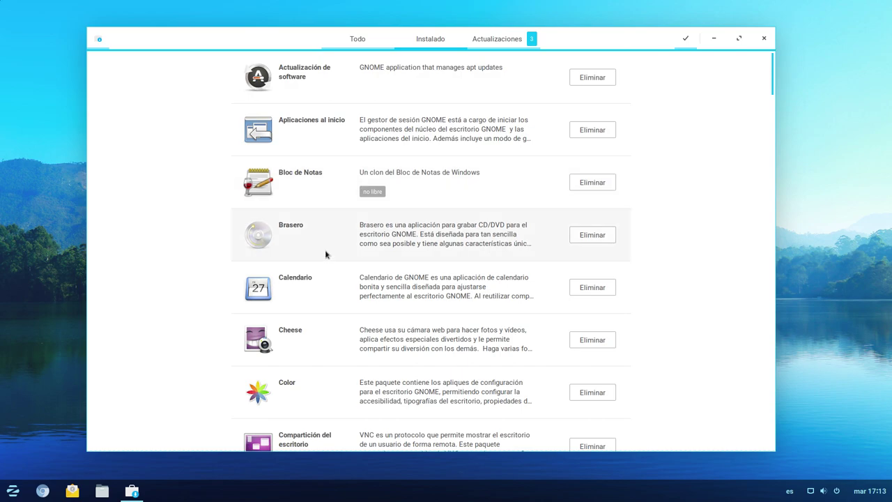
{"action": "scroll", "coordinate": [326, 261], "scroll_direction": "down", "scroll_amount": 5}
{"action": "scroll", "coordinate": [325, 261], "scroll_direction": "up", "scroll_amount": 5}
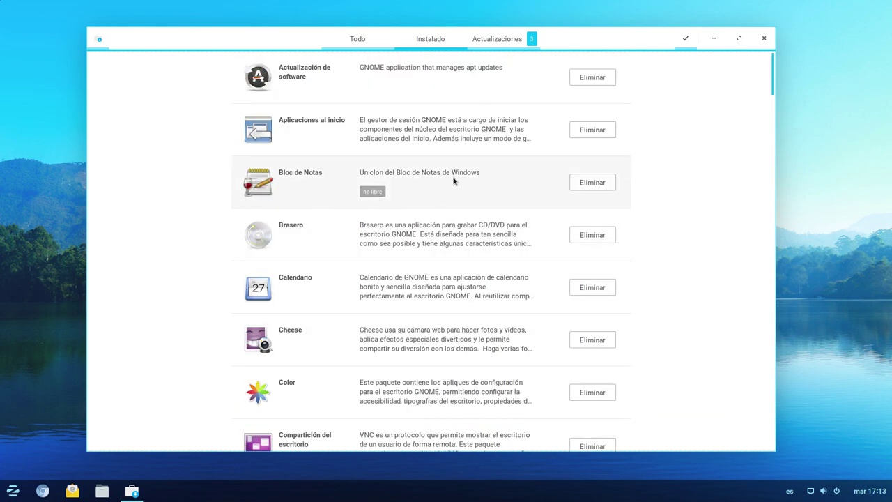
{"action": "scroll", "coordinate": [207, 255], "scroll_direction": "down", "scroll_amount": 8}
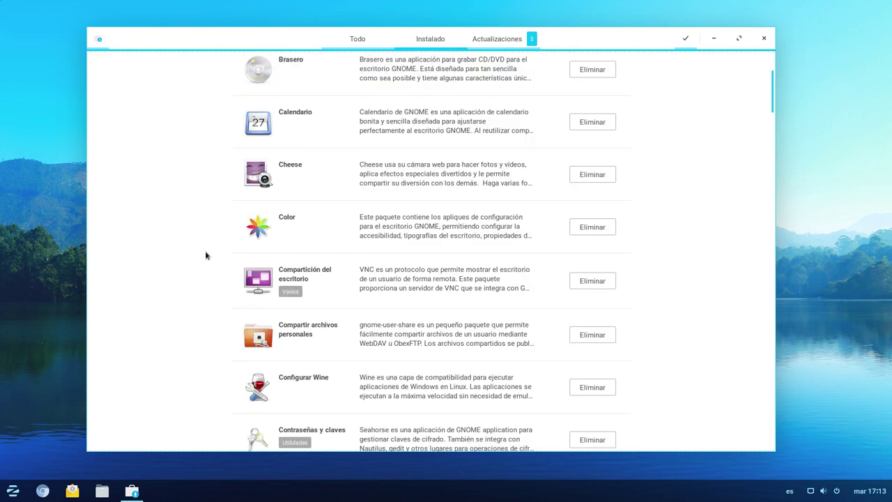
{"action": "left_click", "coordinate": [497, 38]}
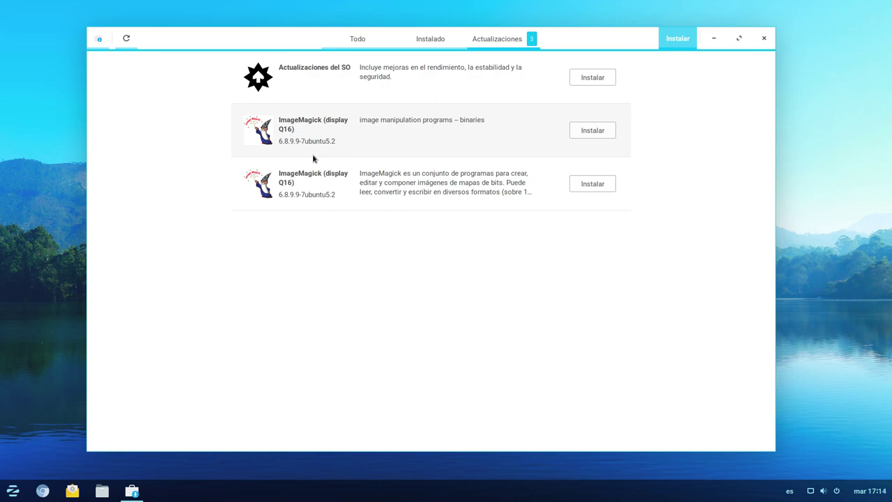
{"action": "left_click", "coordinate": [763, 40]}
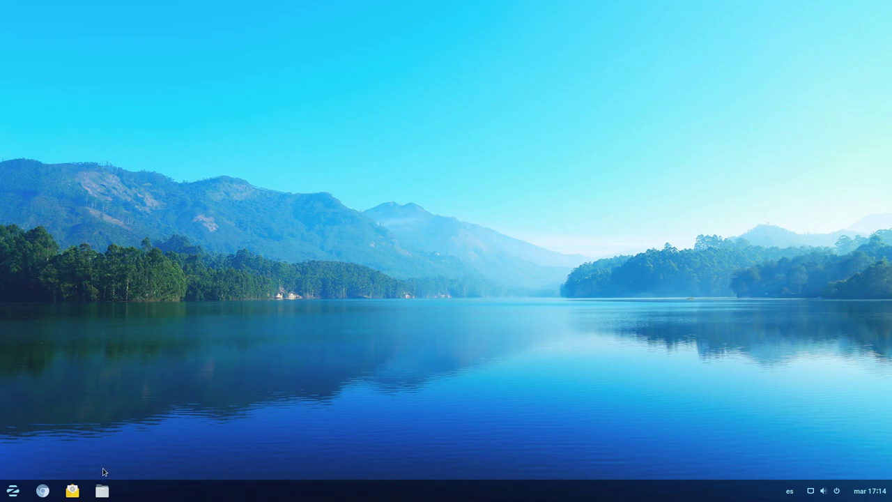
Open the file manager on the personal folder, enlarge its window and move it away from the screen edge
{"action": "left_click", "coordinate": [101, 491]}
{"action": "left_click_drag", "start_coordinate": [436, 88], "coordinate": [371, 16]}
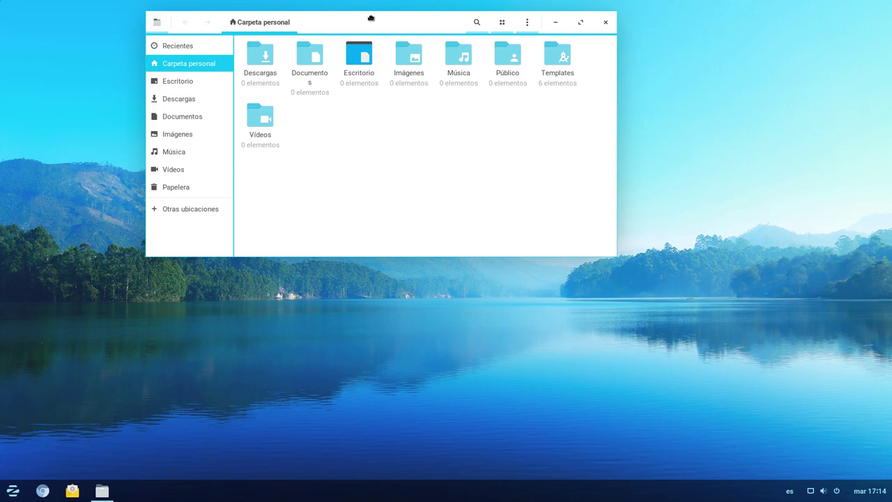
{"action": "left_click_drag", "start_coordinate": [616, 255], "coordinate": [659, 320]}
{"action": "left_click_drag", "start_coordinate": [439, 26], "coordinate": [422, 64]}
Browse from Otras ubicaciones into the computer's root file system and open the folder /etc/apt/preferences.d
{"action": "left_click", "coordinate": [198, 254]}
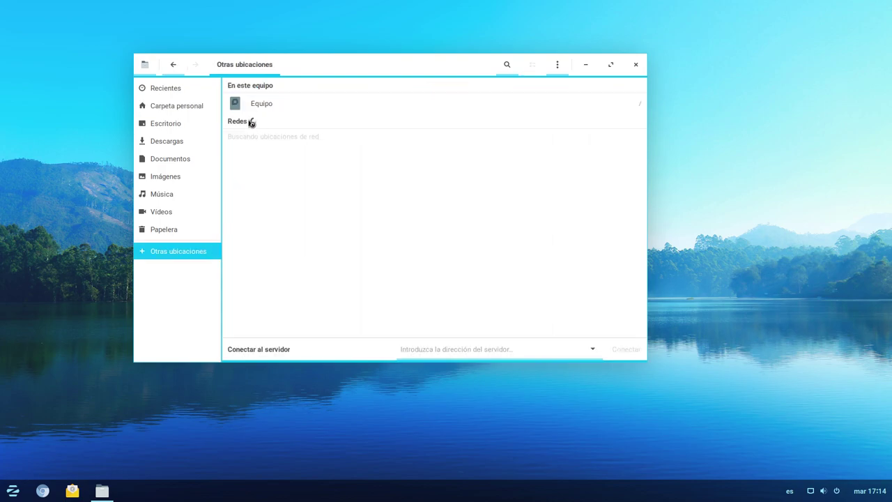
{"action": "left_click", "coordinate": [265, 110]}
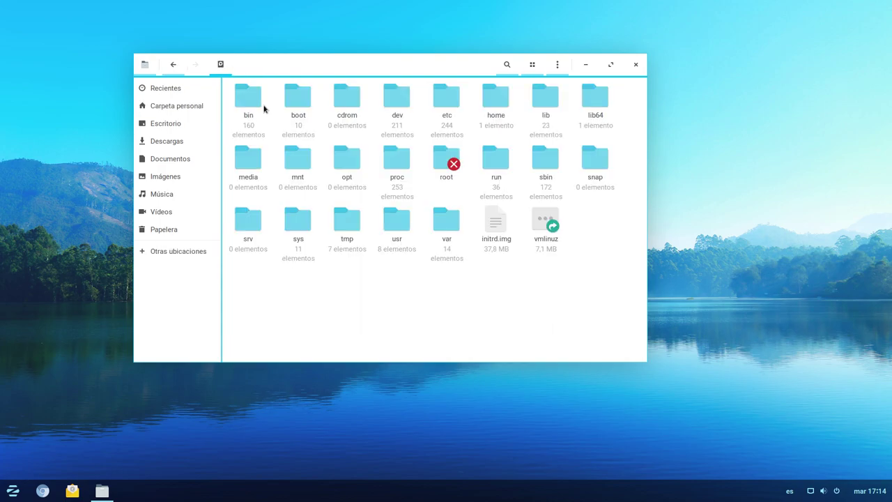
{"action": "double_click", "coordinate": [450, 100]}
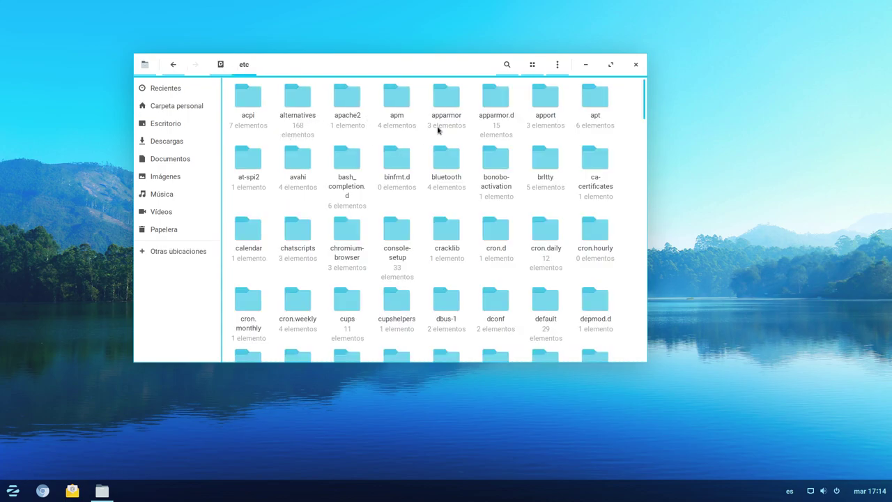
{"action": "double_click", "coordinate": [596, 102]}
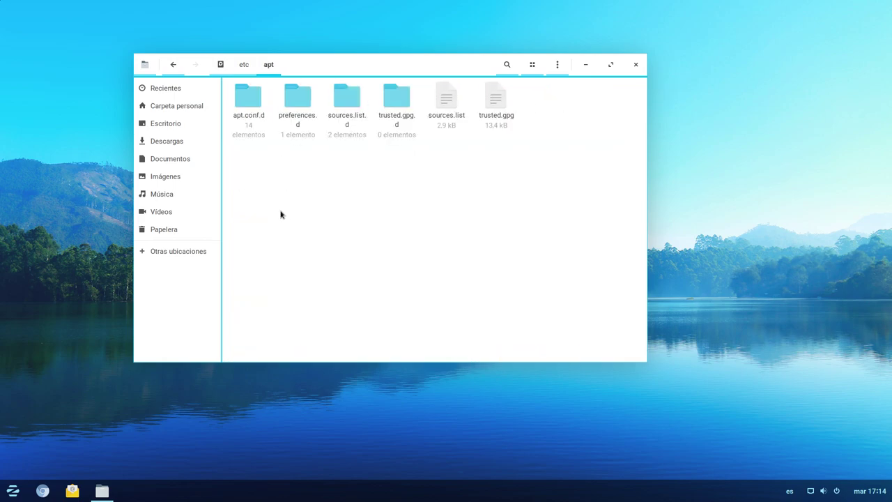
{"action": "double_click", "coordinate": [300, 101]}
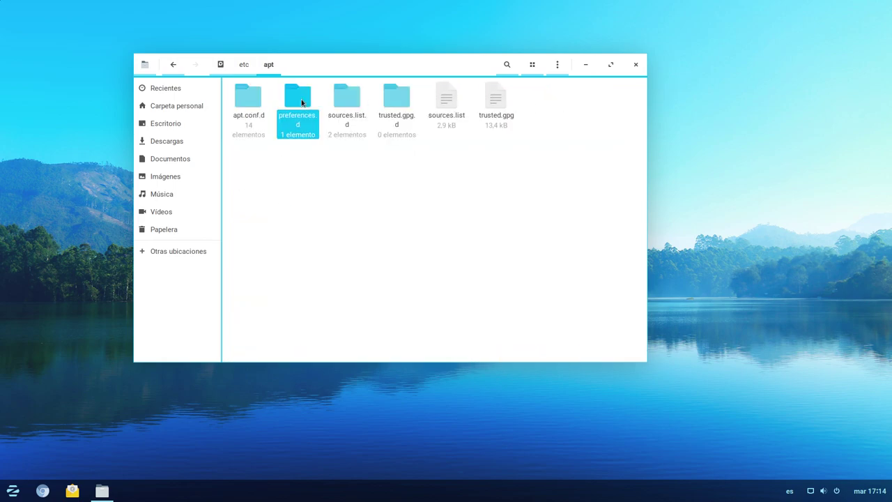
Open zorin-os-patches.pref with the text editor, read its contents, and close the editor
{"action": "right_click", "coordinate": [252, 102]}
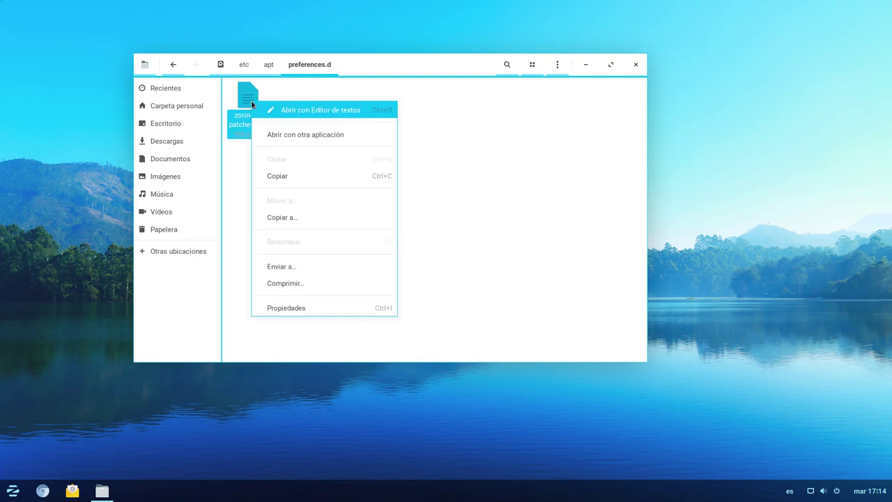
{"action": "left_click", "coordinate": [288, 111]}
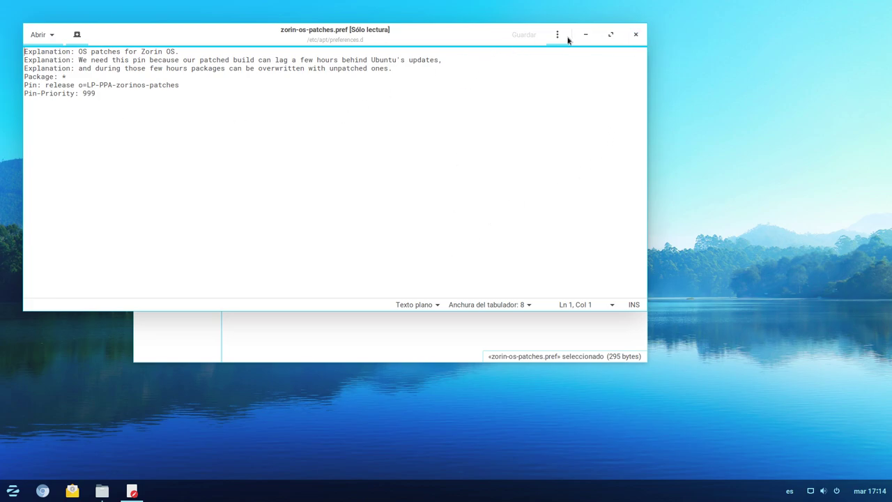
{"action": "left_click", "coordinate": [635, 35]}
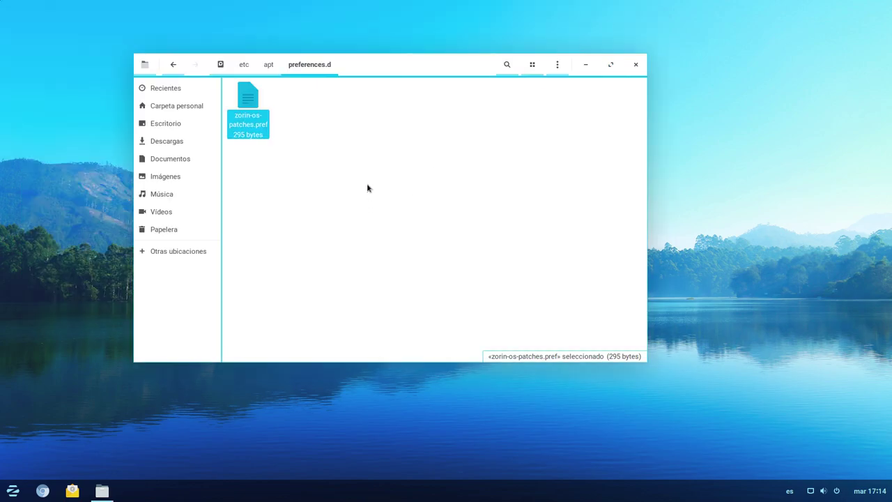
Go up to the /etc/apt folder and list all applications available for opening sources.list with another program
{"action": "left_click", "coordinate": [269, 64]}
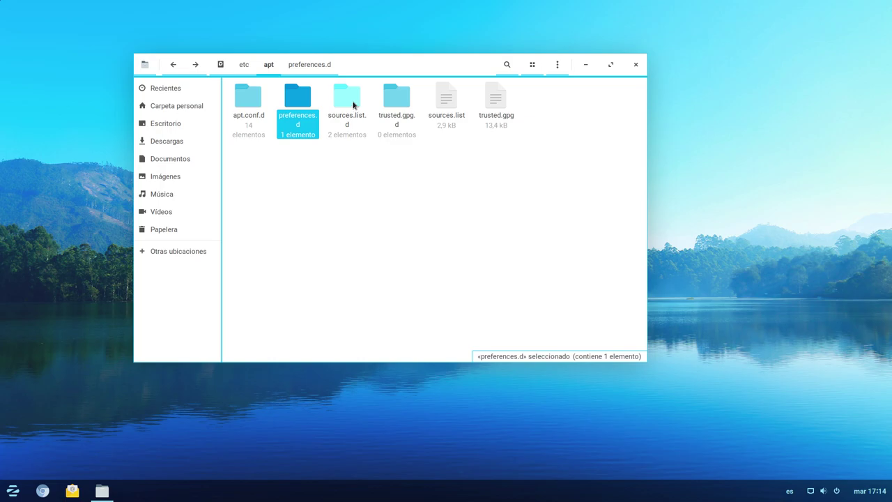
{"action": "left_click", "coordinate": [451, 105]}
{"action": "right_click", "coordinate": [453, 105]}
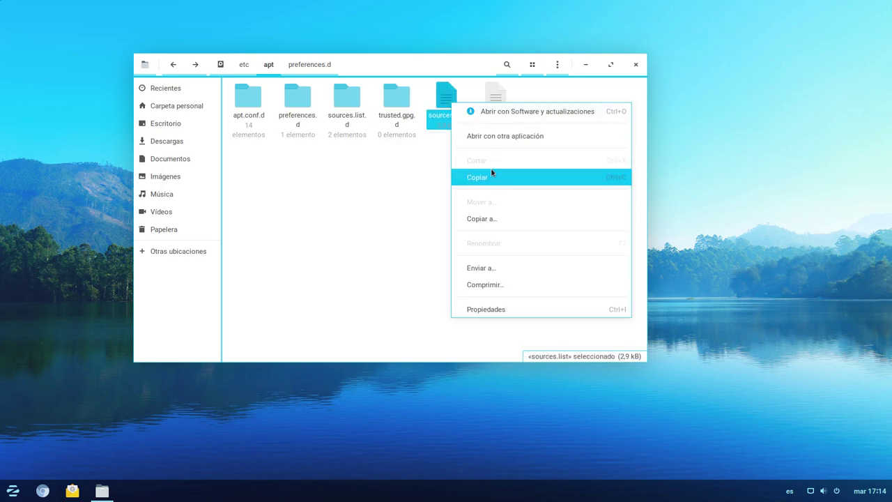
{"action": "left_click", "coordinate": [360, 176]}
{"action": "right_click", "coordinate": [447, 104]}
{"action": "left_click", "coordinate": [402, 146]}
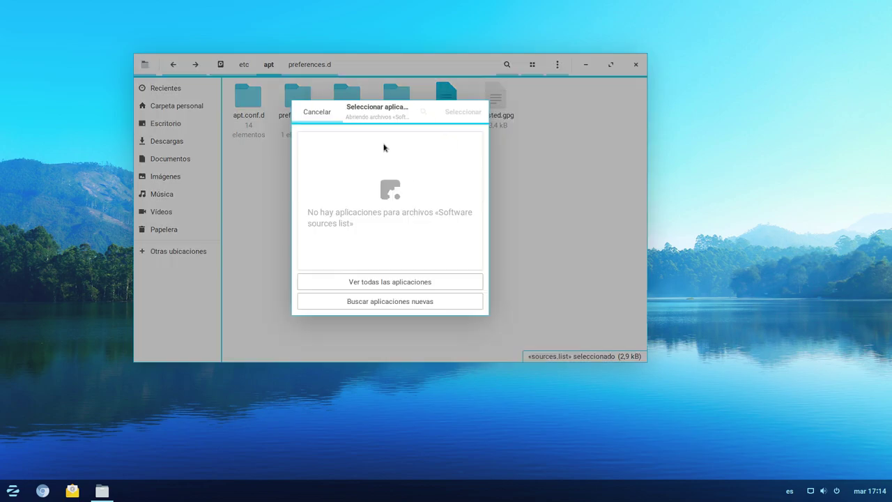
{"action": "left_click", "coordinate": [378, 282]}
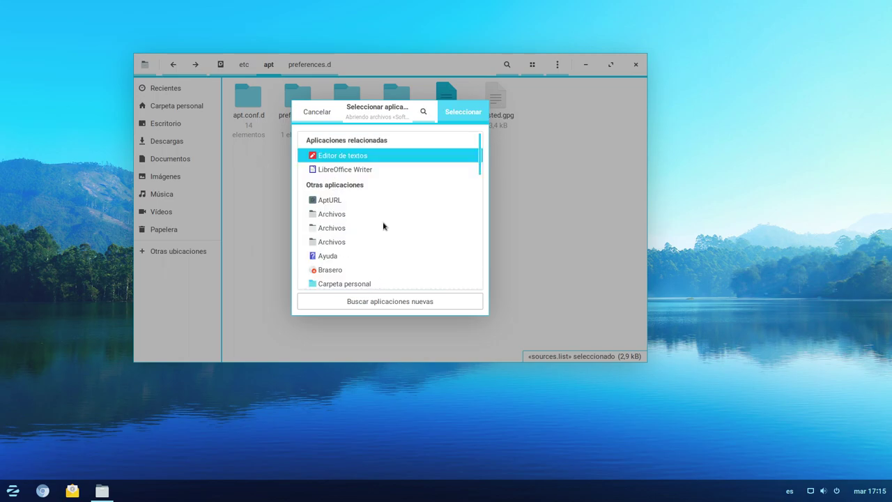
Look through the application list, choose Editor de textos and open sources.list with it
{"action": "left_click_drag", "start_coordinate": [479, 173], "coordinate": [468, 207]}
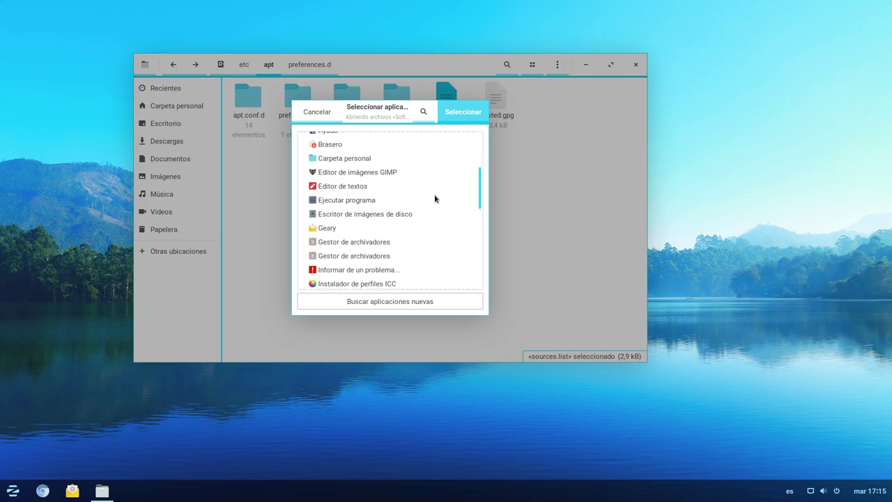
{"action": "scroll", "coordinate": [385, 248], "scroll_direction": "down", "scroll_amount": 2}
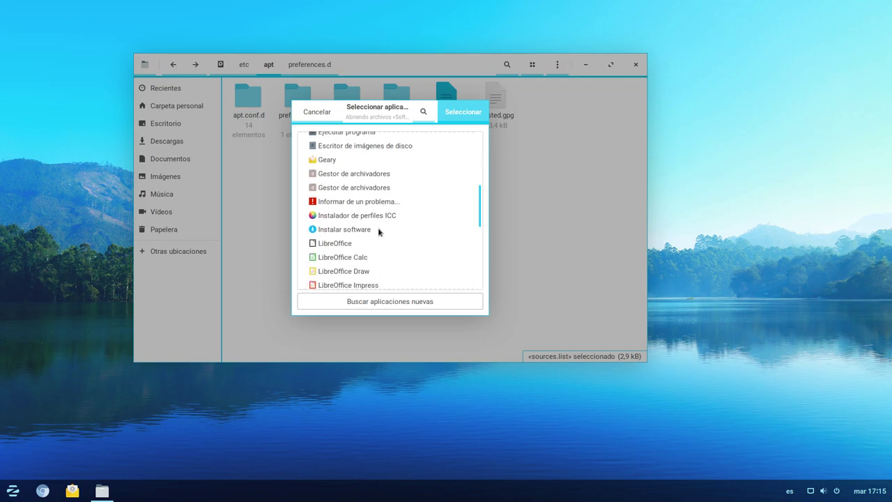
{"action": "scroll", "coordinate": [379, 230], "scroll_direction": "down", "scroll_amount": 3}
{"action": "scroll", "coordinate": [378, 231], "scroll_direction": "down", "scroll_amount": 5}
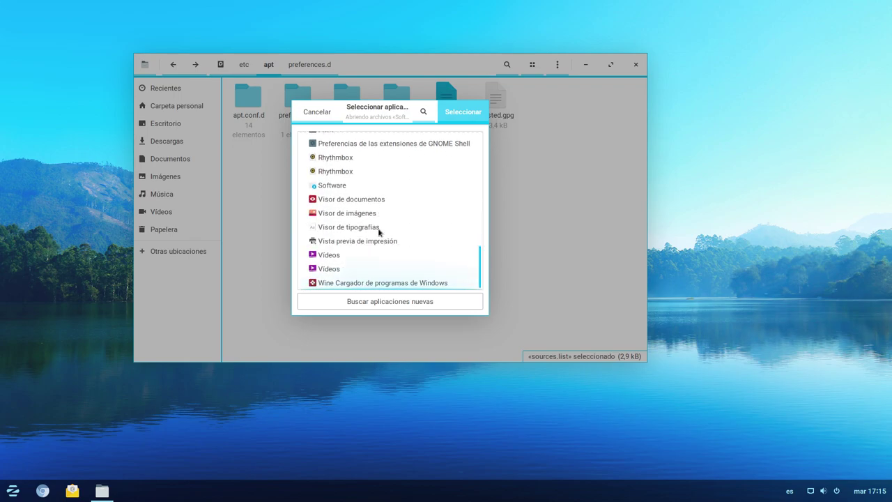
{"action": "scroll", "coordinate": [378, 232], "scroll_direction": "up", "scroll_amount": 15}
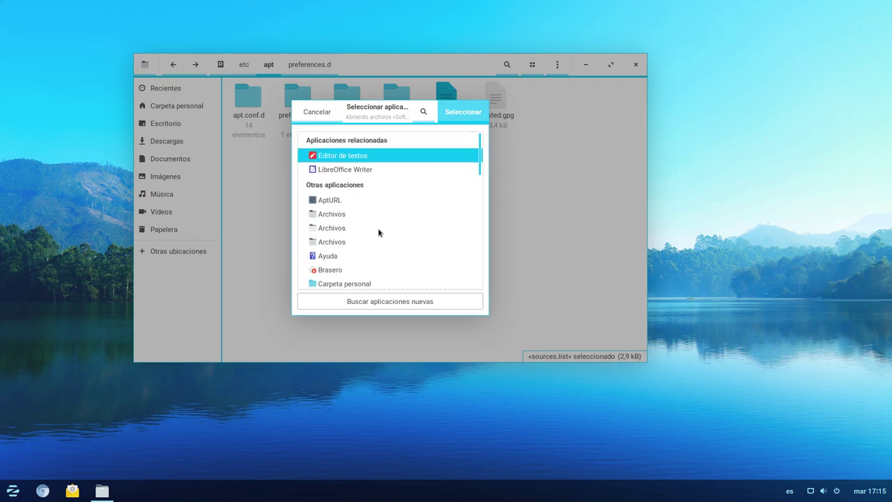
{"action": "scroll", "coordinate": [378, 232], "scroll_direction": "down", "scroll_amount": 3}
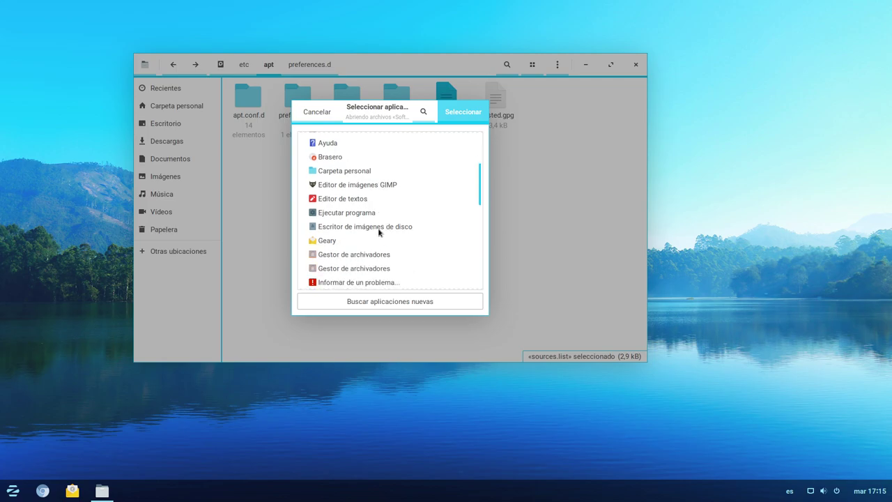
{"action": "scroll", "coordinate": [379, 232], "scroll_direction": "up", "scroll_amount": 1}
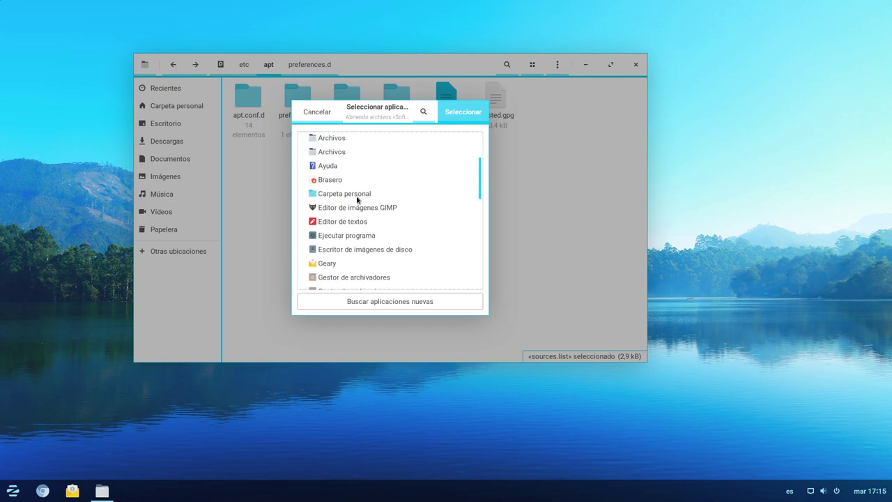
{"action": "left_click", "coordinate": [345, 221]}
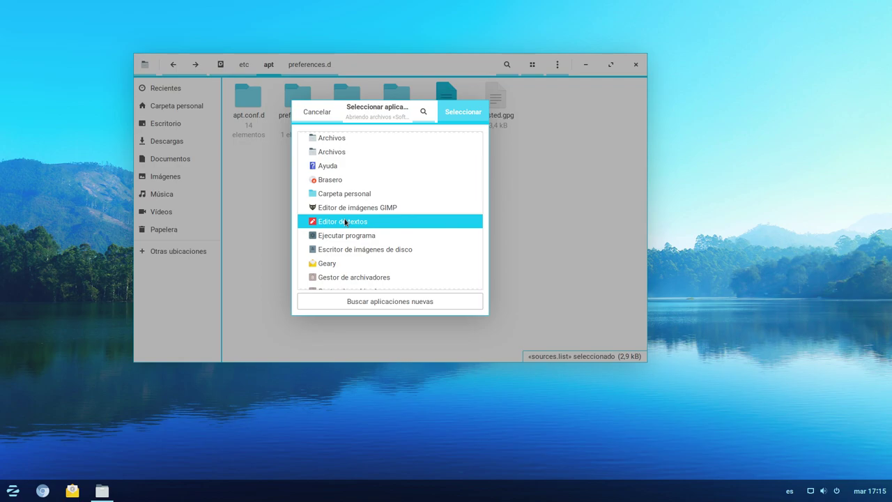
{"action": "left_click", "coordinate": [464, 112]}
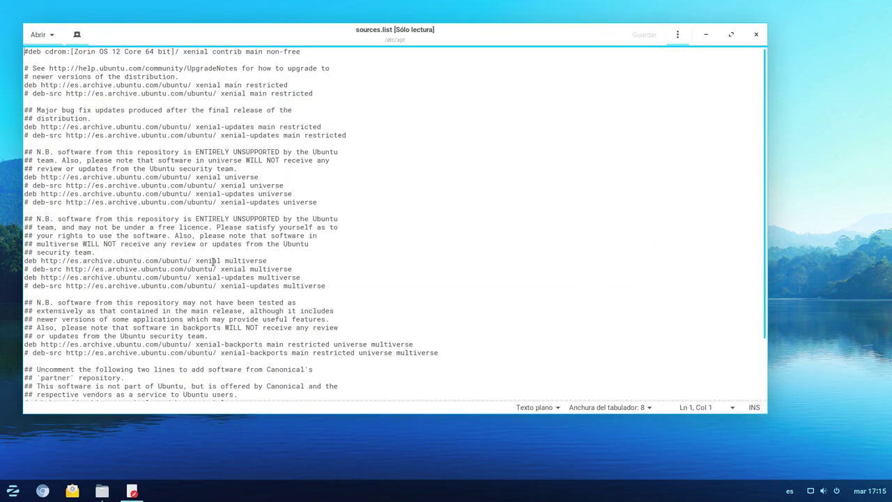
Highlight the xenial multiverse repository lines in sources.list, clear the selection and view the rest of the file
{"action": "left_click_drag", "start_coordinate": [326, 285], "coordinate": [26, 262]}
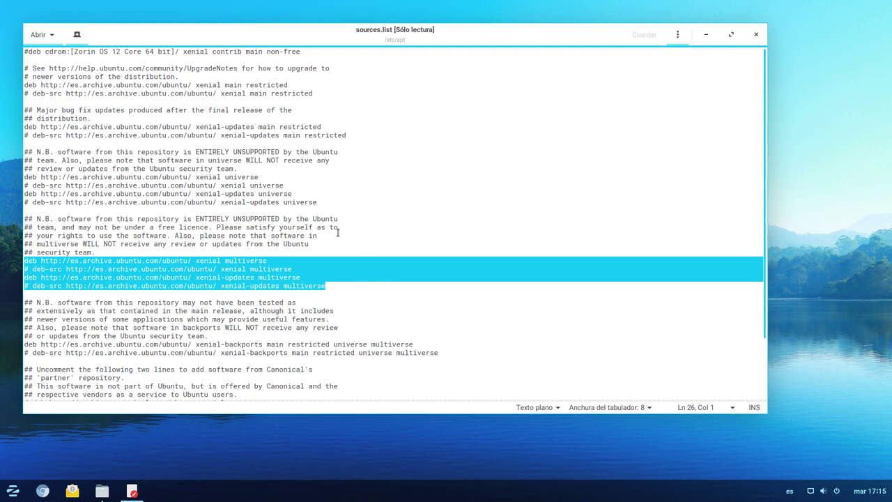
{"action": "left_click", "coordinate": [355, 172]}
{"action": "scroll", "coordinate": [347, 225], "scroll_direction": "down", "scroll_amount": 1}
{"action": "scroll", "coordinate": [347, 224], "scroll_direction": "down", "scroll_amount": 1}
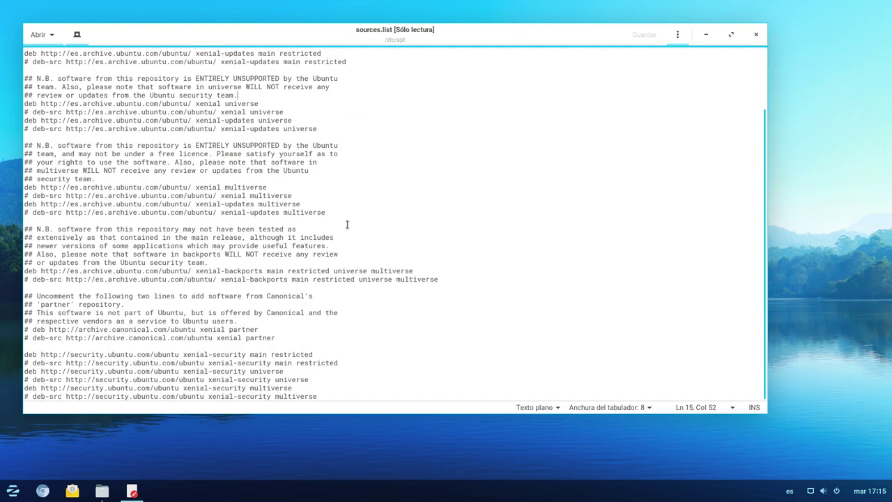
Highlight the commented Canonical xenial partner repository line in sources.list, and close the text editor
{"action": "left_click_drag", "start_coordinate": [259, 329], "coordinate": [21, 326]}
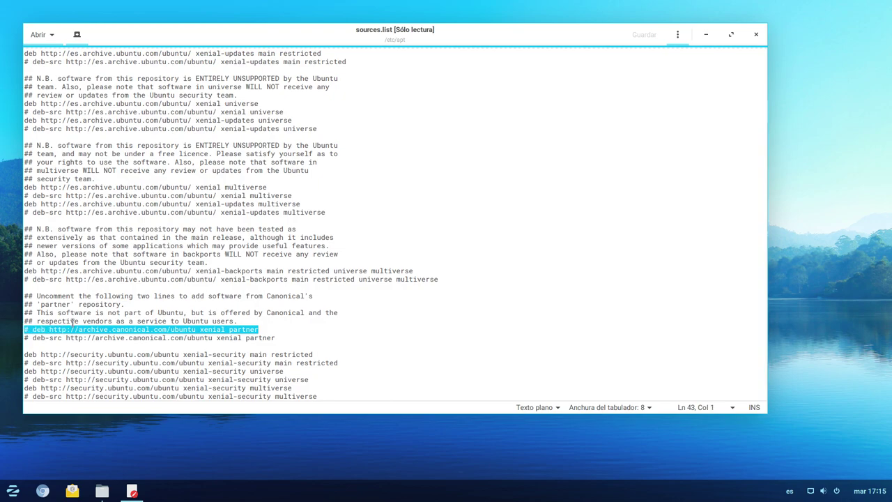
{"action": "left_click", "coordinate": [268, 330]}
{"action": "left_click_drag", "start_coordinate": [219, 329], "coordinate": [26, 328]}
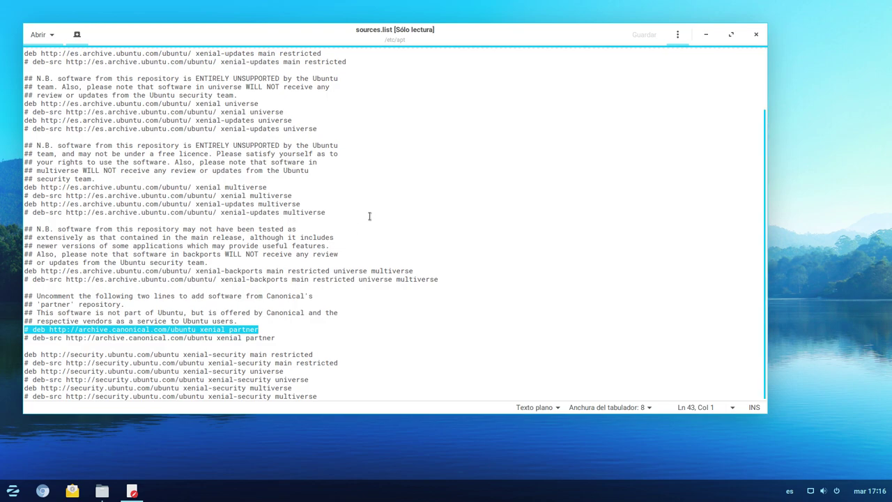
{"action": "left_click", "coordinate": [276, 321]}
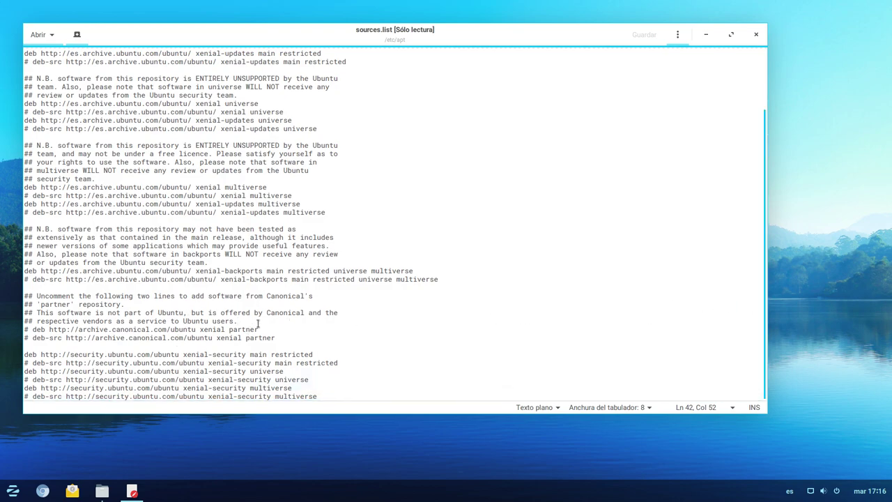
{"action": "left_click_drag", "start_coordinate": [259, 330], "coordinate": [4, 329]}
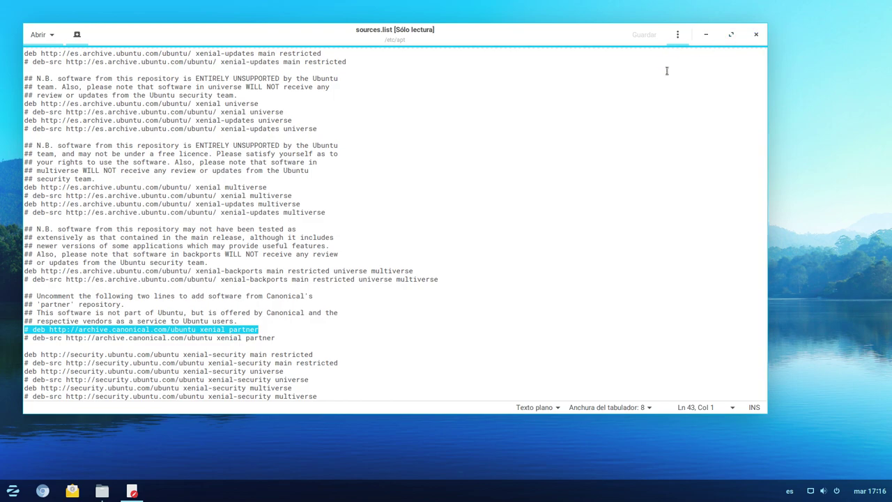
{"action": "left_click", "coordinate": [757, 35]}
Open the sources.list.d folder, read patches.list in the text editor, and close the editor
{"action": "left_click", "coordinate": [352, 103]}
{"action": "double_click", "coordinate": [352, 102]}
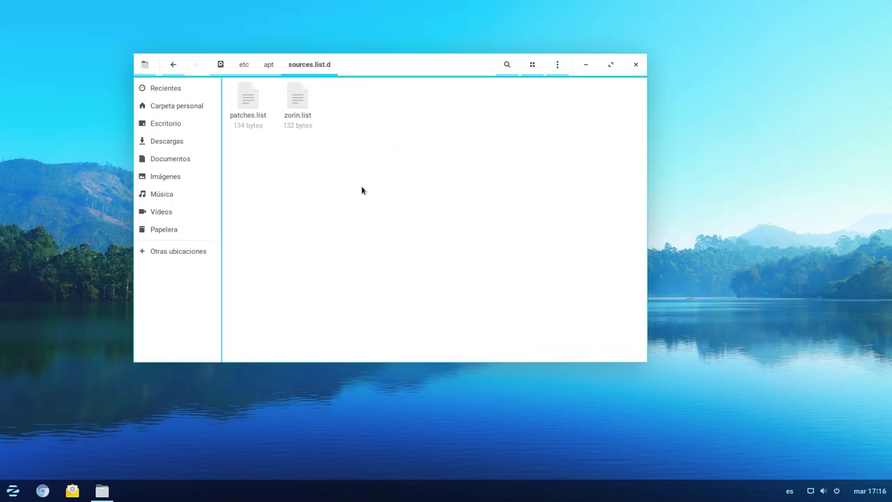
{"action": "right_click", "coordinate": [253, 105]}
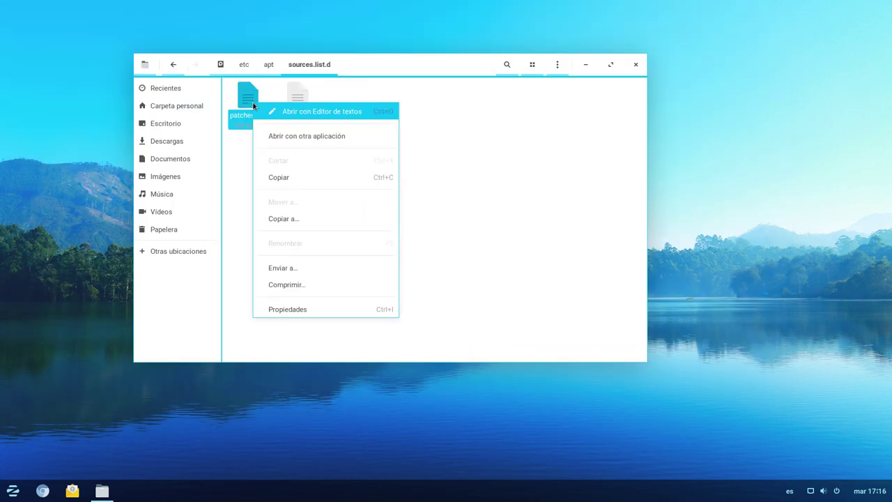
{"action": "left_click", "coordinate": [310, 109]}
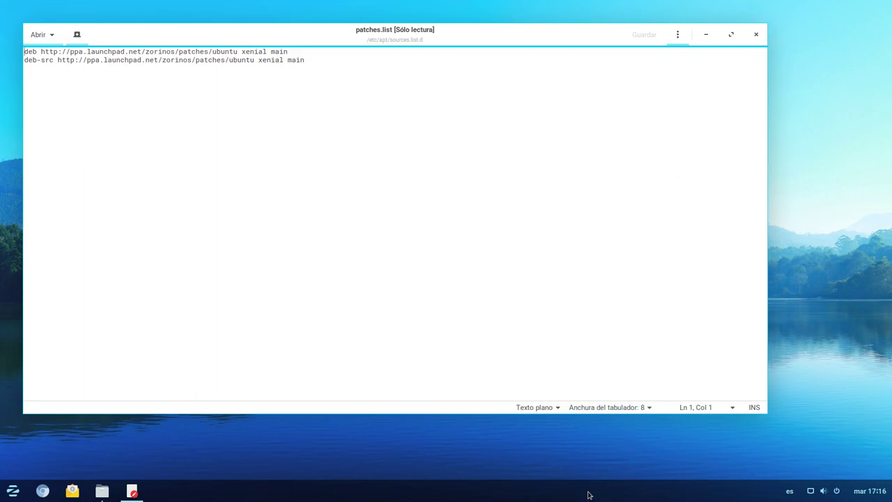
{"action": "left_click", "coordinate": [754, 34]}
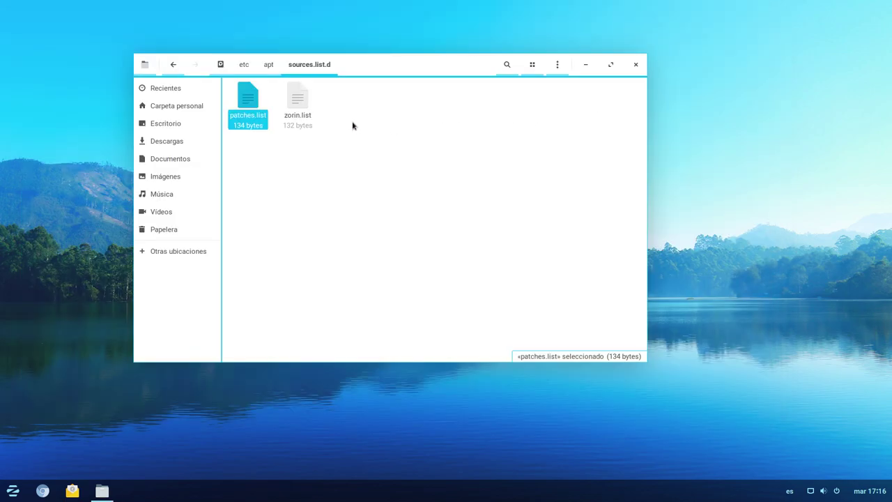
Read zorin.list in the text editor, and close both the editor and the file manager
{"action": "left_click", "coordinate": [299, 96]}
{"action": "right_click", "coordinate": [299, 95]}
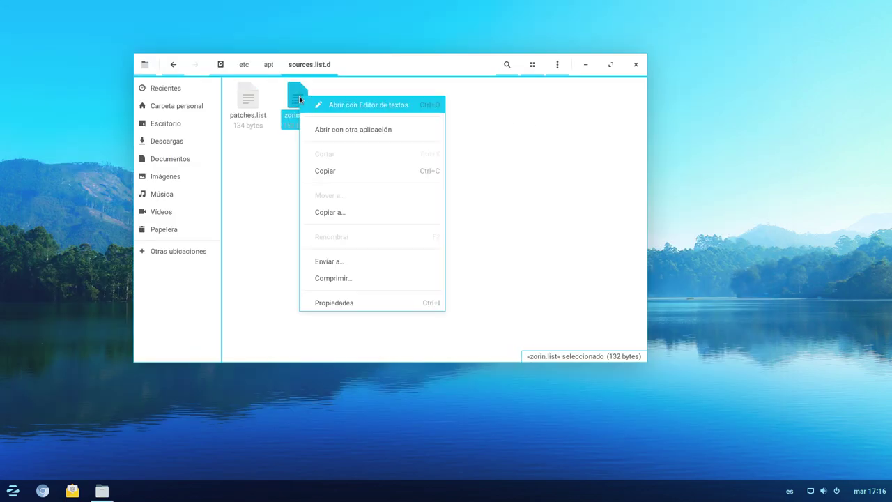
{"action": "left_click", "coordinate": [348, 104]}
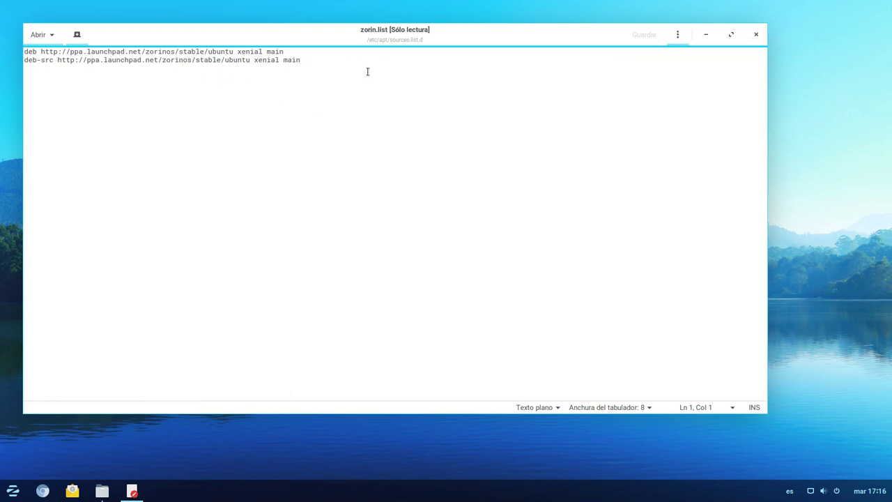
{"action": "left_click", "coordinate": [756, 34]}
{"action": "left_click", "coordinate": [427, 268]}
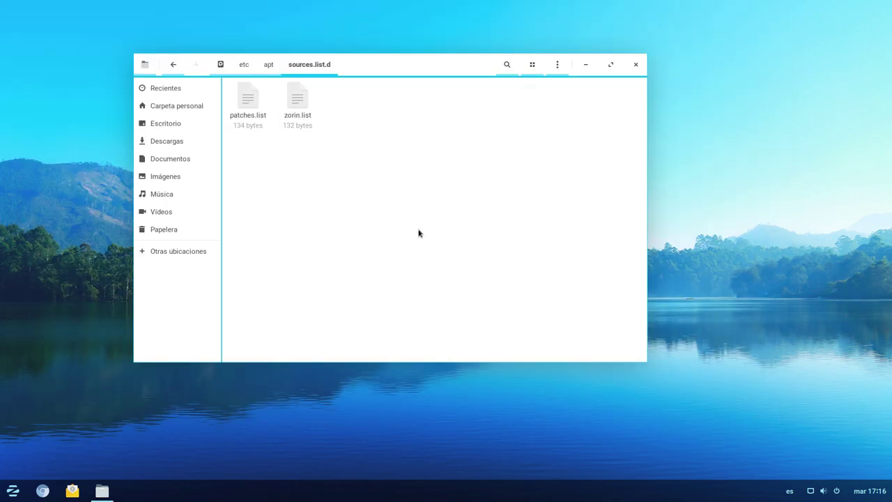
{"action": "left_click", "coordinate": [636, 65]}
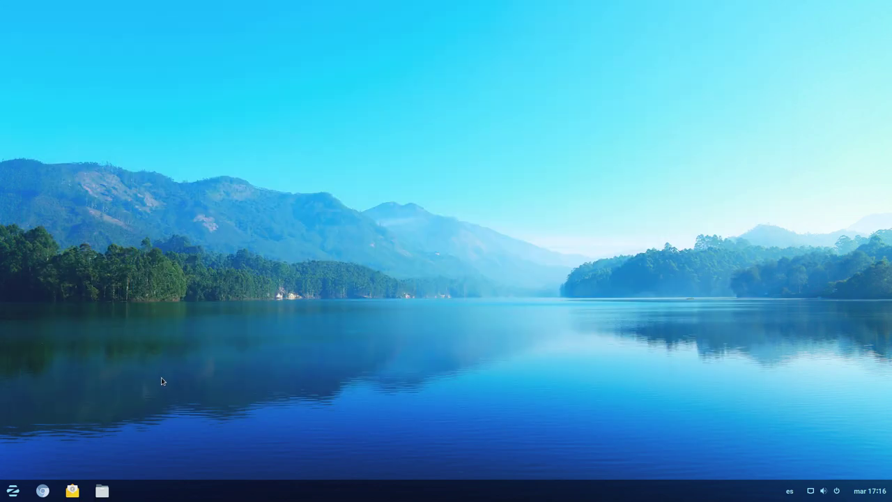
Open the system settings (Configuración) and move their window up and slightly to the left
{"action": "left_click", "coordinate": [13, 491]}
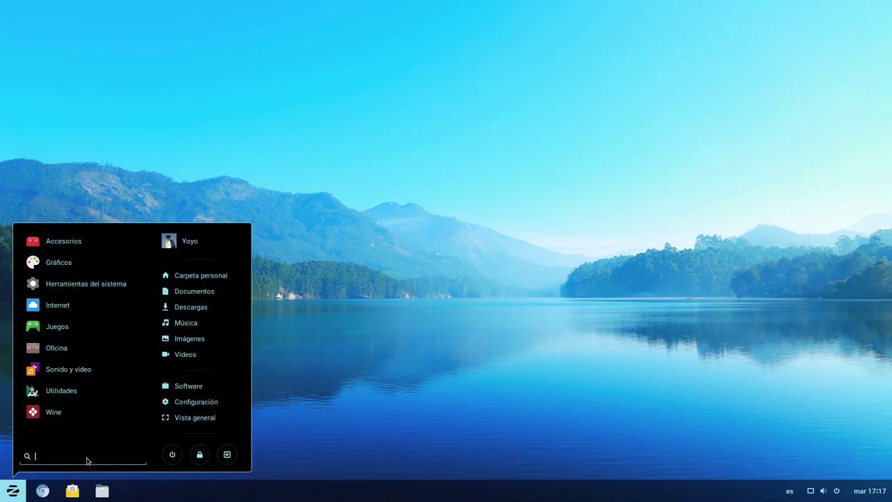
{"action": "left_click", "coordinate": [271, 375]}
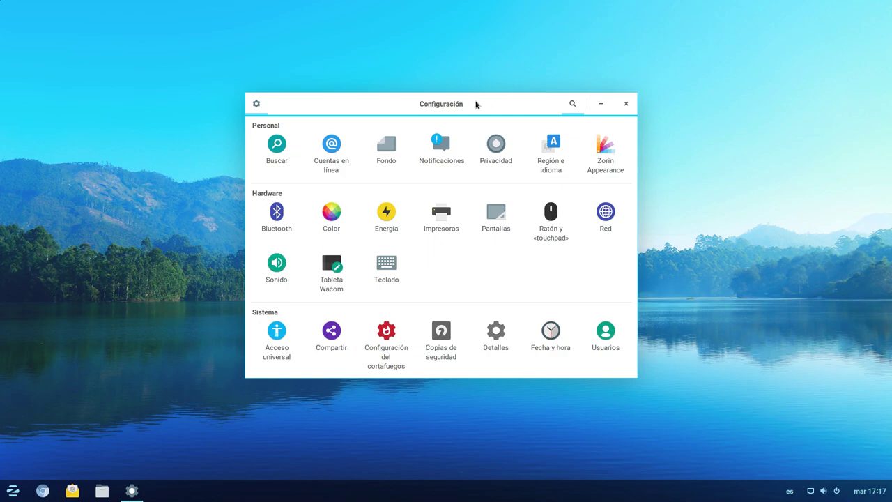
{"action": "left_click_drag", "start_coordinate": [469, 102], "coordinate": [437, 68]}
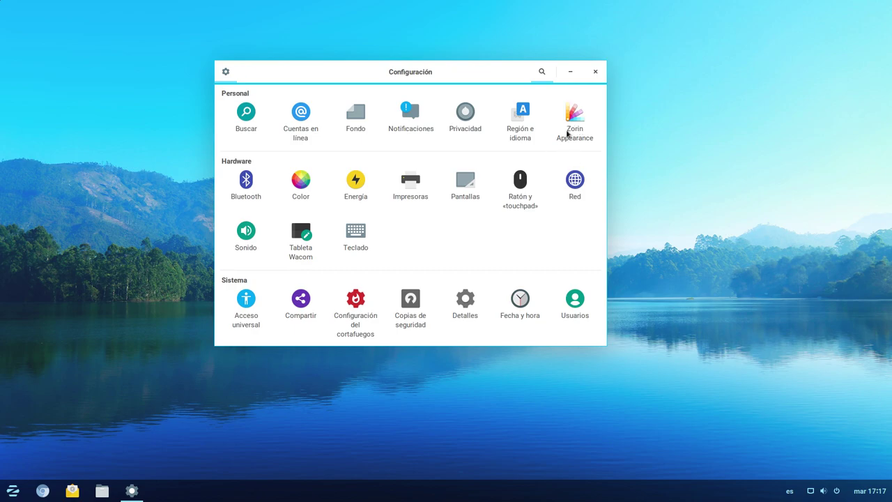
Open the firewall configuration by authenticating with the account password, view its settings, and close it
{"action": "left_click", "coordinate": [357, 310]}
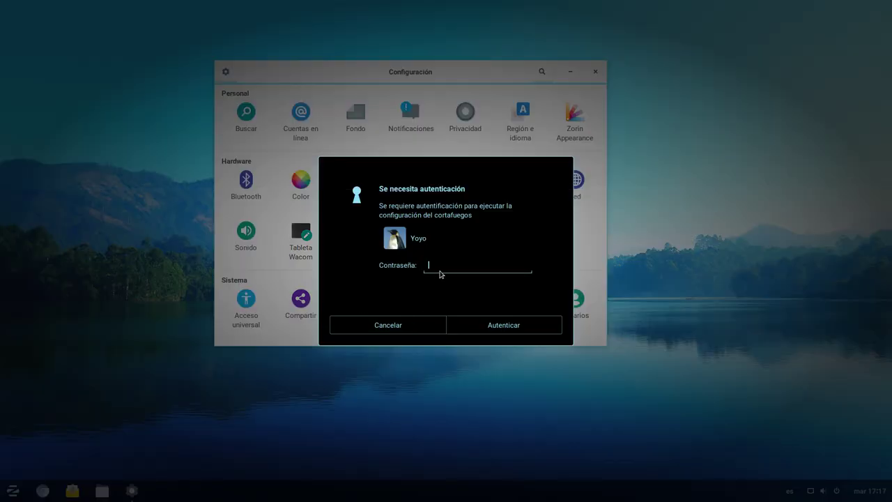
{"action": "type", "text": "*****"}
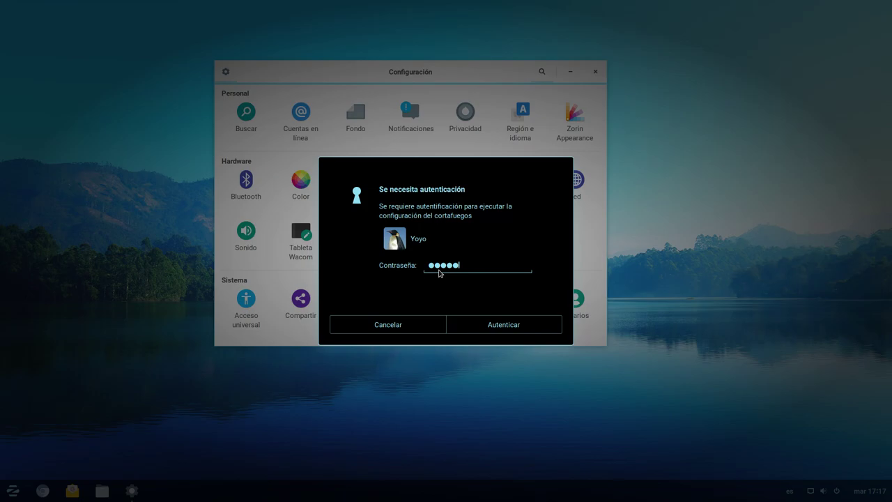
{"action": "type", "text": "***"}
{"action": "key", "text": "Return"}
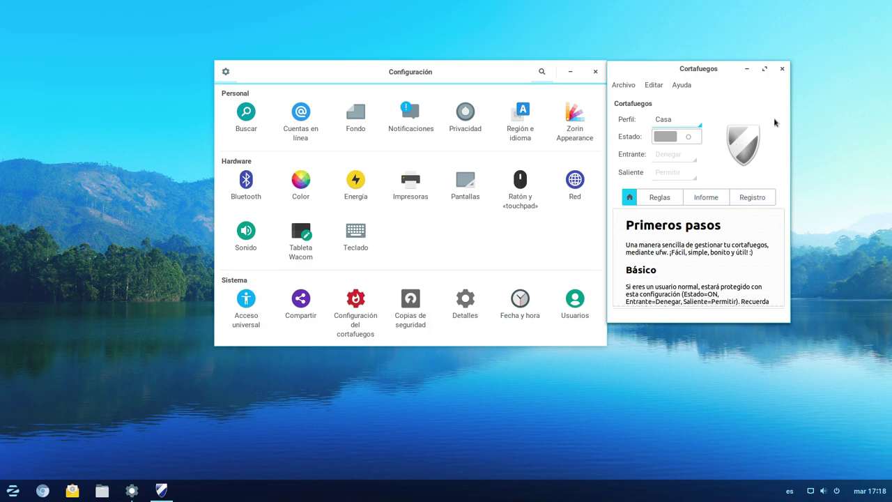
{"action": "left_click", "coordinate": [782, 70]}
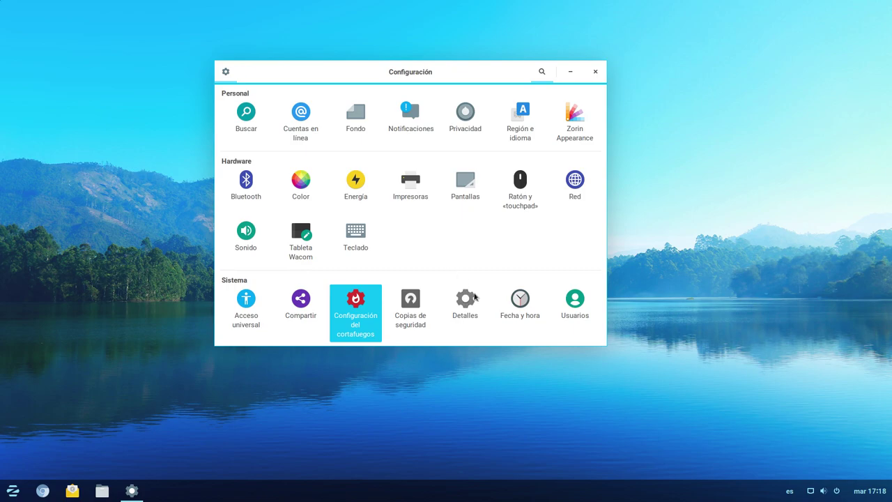
Open Zorin Appearance from the system settings, minimize the settings window, and move the appearance window up and to the left
{"action": "left_click_drag", "start_coordinate": [390, 71], "coordinate": [391, 180]}
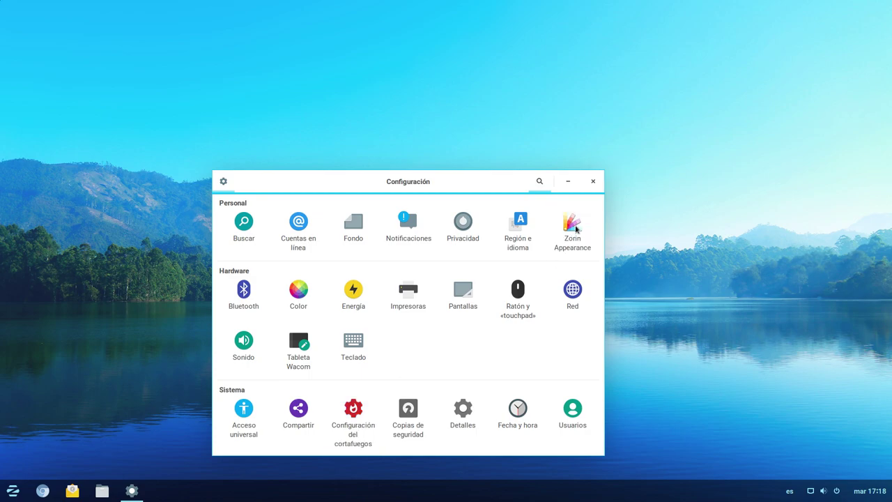
{"action": "left_click", "coordinate": [257, 174]}
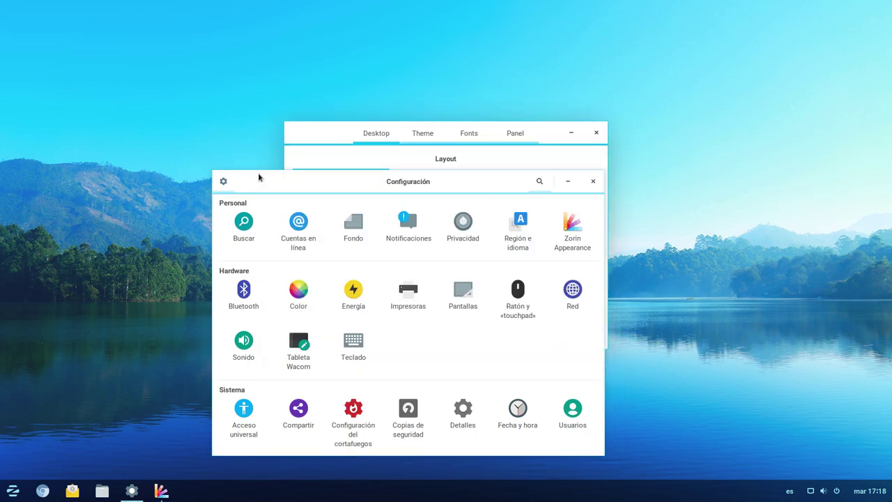
{"action": "left_click", "coordinate": [567, 182]}
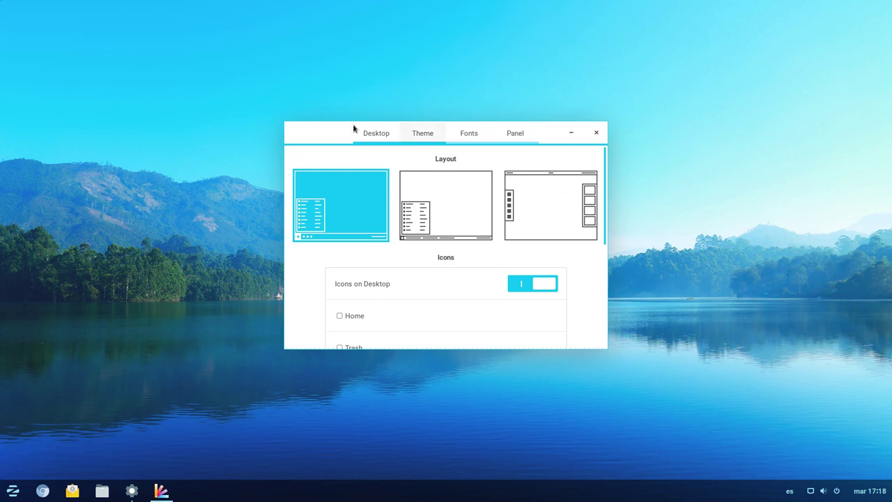
{"action": "left_click_drag", "start_coordinate": [350, 128], "coordinate": [267, 60]}
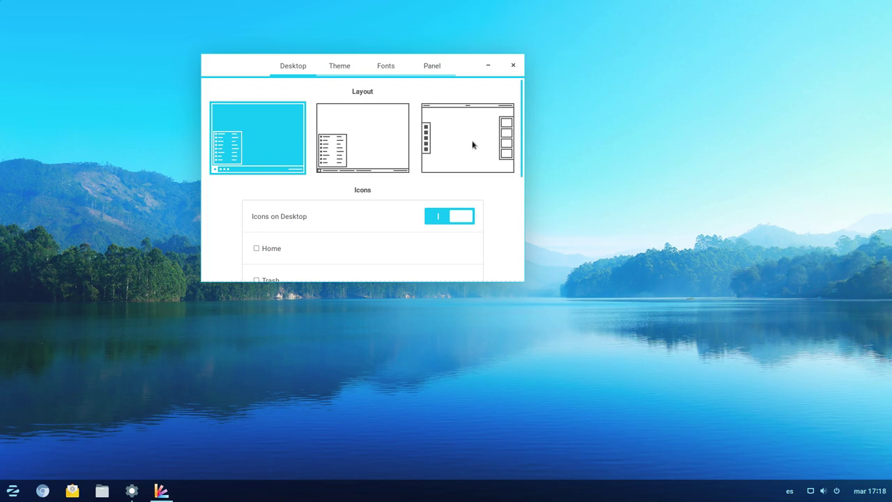
Try the second desktop layout (taskbar with window titles) and the third (top bar with Activities), and return to the first layout
{"action": "left_click_drag", "start_coordinate": [523, 149], "coordinate": [520, 131]}
{"action": "left_click", "coordinate": [371, 139]}
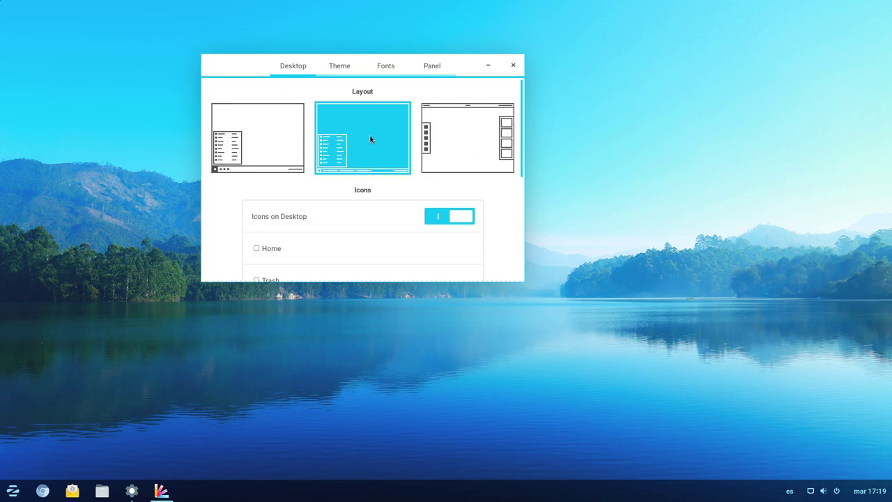
{"action": "left_click", "coordinate": [284, 139]}
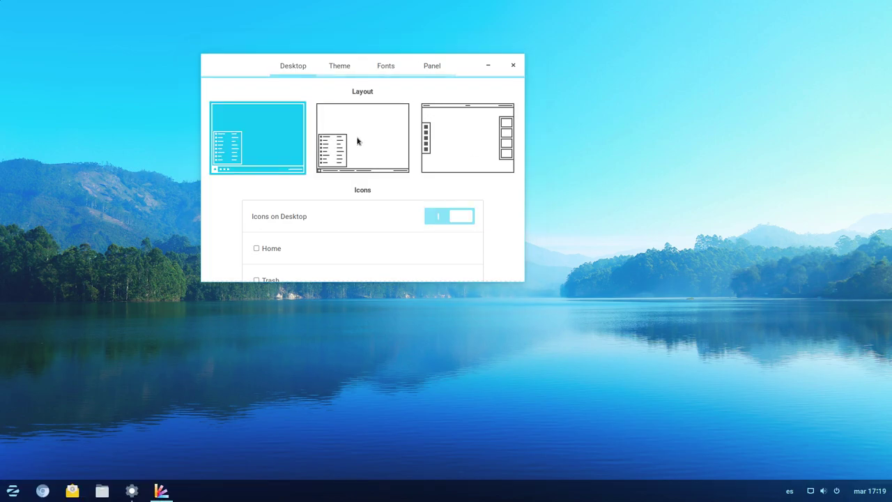
{"action": "left_click", "coordinate": [357, 142]}
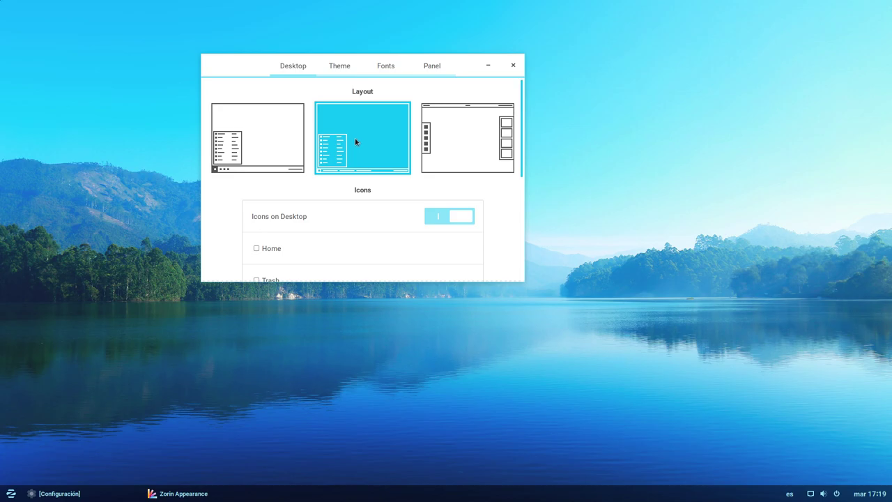
{"action": "left_click", "coordinate": [284, 134]}
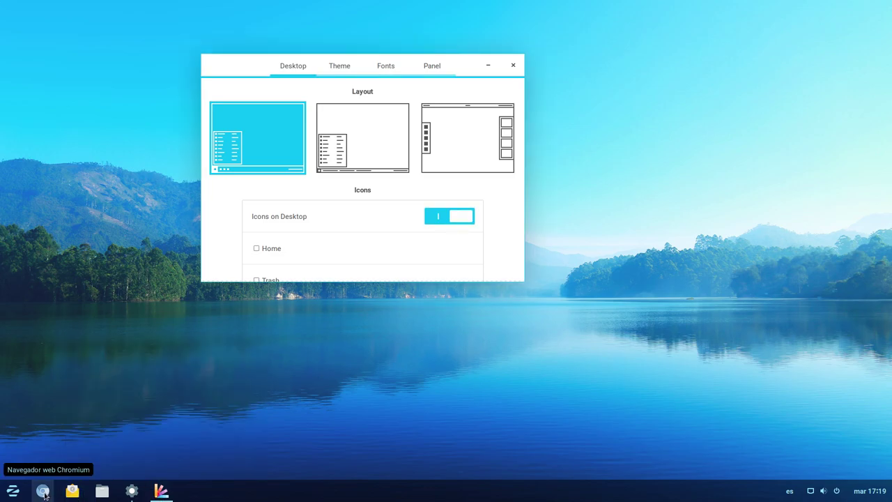
{"action": "left_click", "coordinate": [341, 136]}
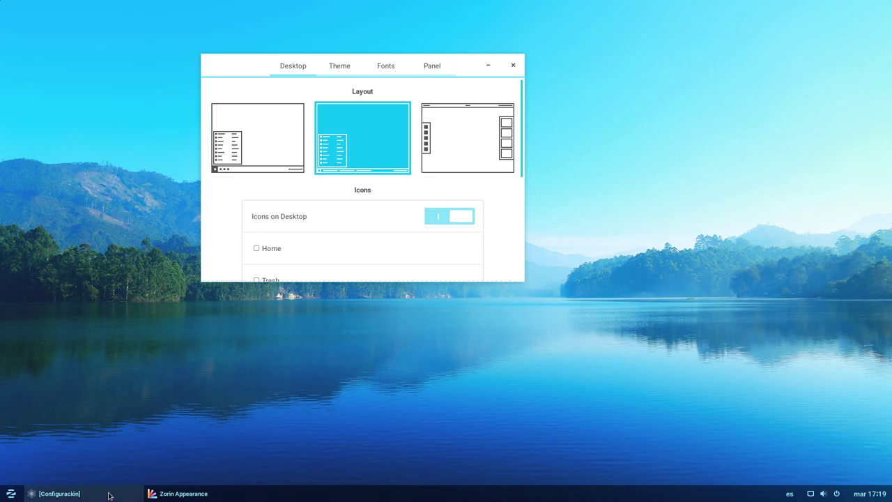
{"action": "left_click", "coordinate": [454, 140]}
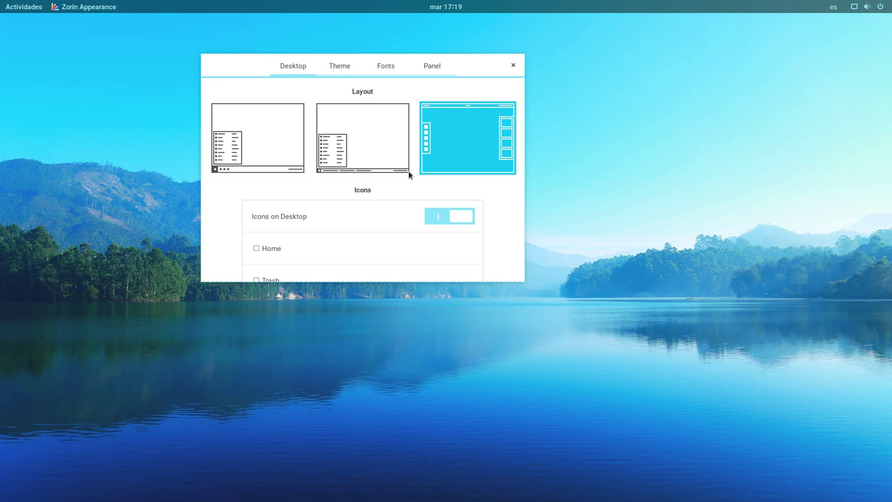
{"action": "left_click", "coordinate": [255, 130]}
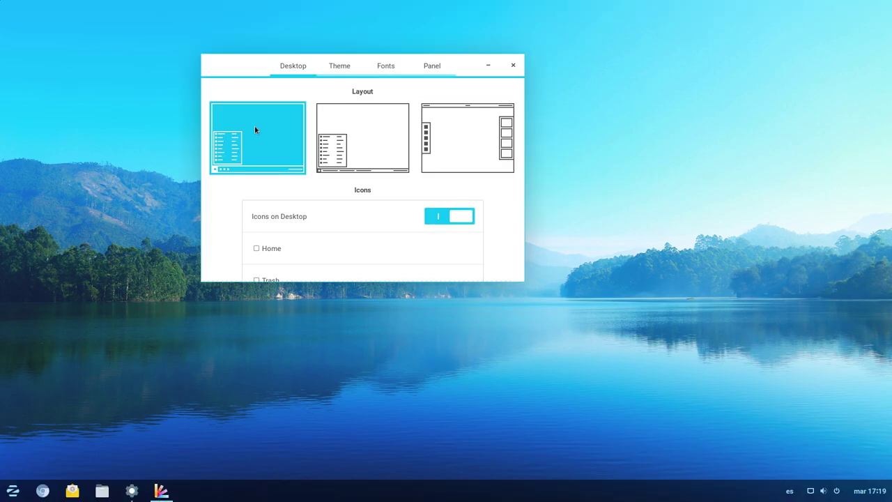
Turn on the Home and Trash desktop icons, turn both off again, and view the Interface options
{"action": "left_click_drag", "start_coordinate": [523, 175], "coordinate": [521, 154]}
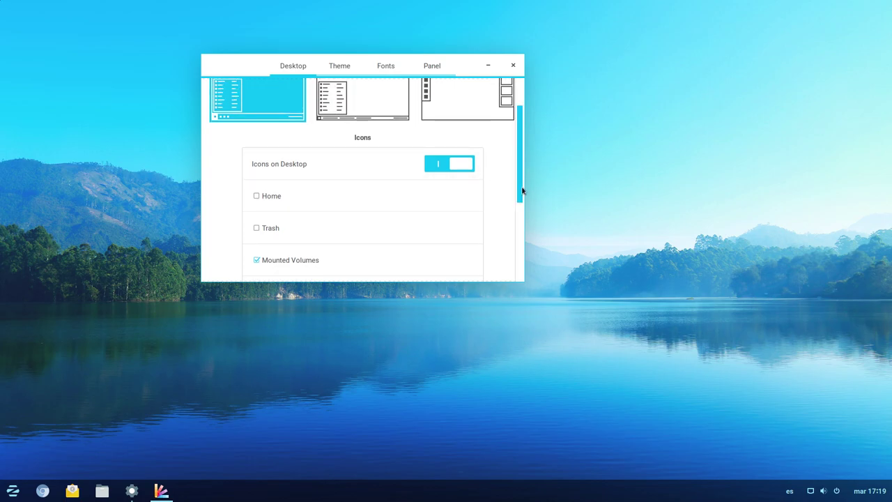
{"action": "mouse_move", "coordinate": [520, 189]}
{"action": "left_mouse_down"}
{"action": "mouse_move", "coordinate": [520, 212]}
{"action": "mouse_move", "coordinate": [519, 196]}
{"action": "left_mouse_up"}
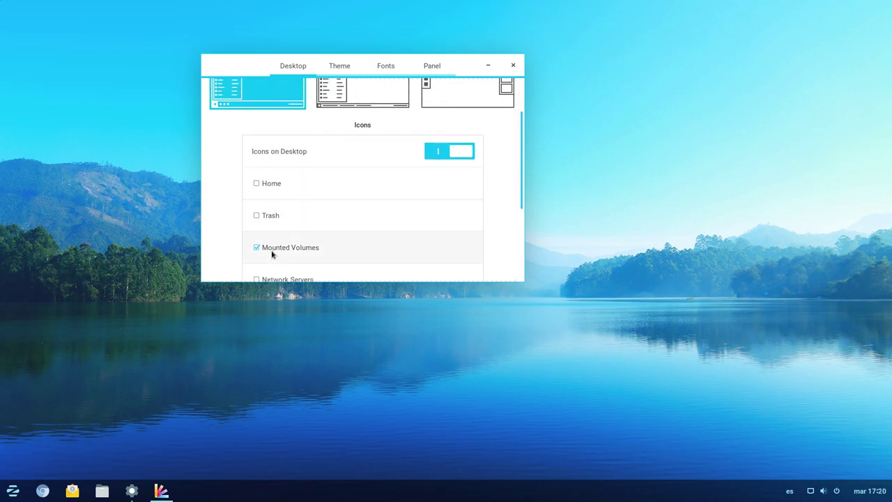
{"action": "mouse_move", "coordinate": [522, 205]}
{"action": "left_mouse_down"}
{"action": "mouse_move", "coordinate": [521, 226]}
{"action": "mouse_move", "coordinate": [521, 213]}
{"action": "left_mouse_up"}
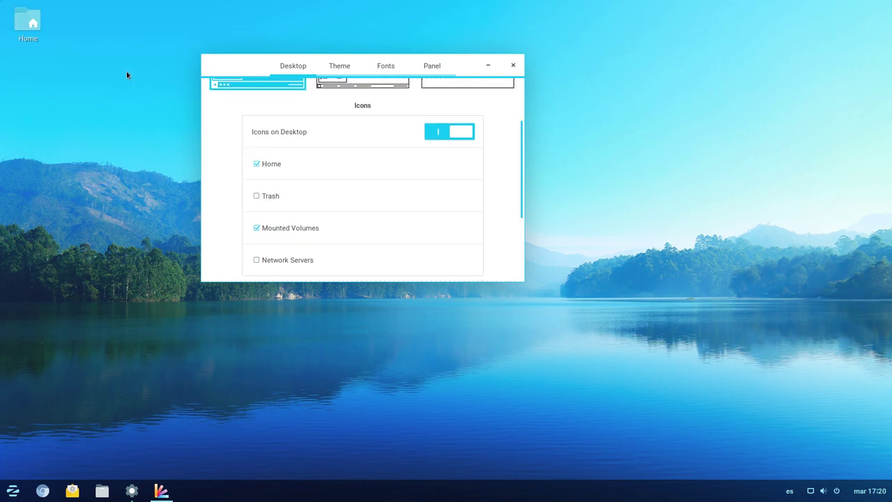
{"action": "left_click", "coordinate": [256, 198]}
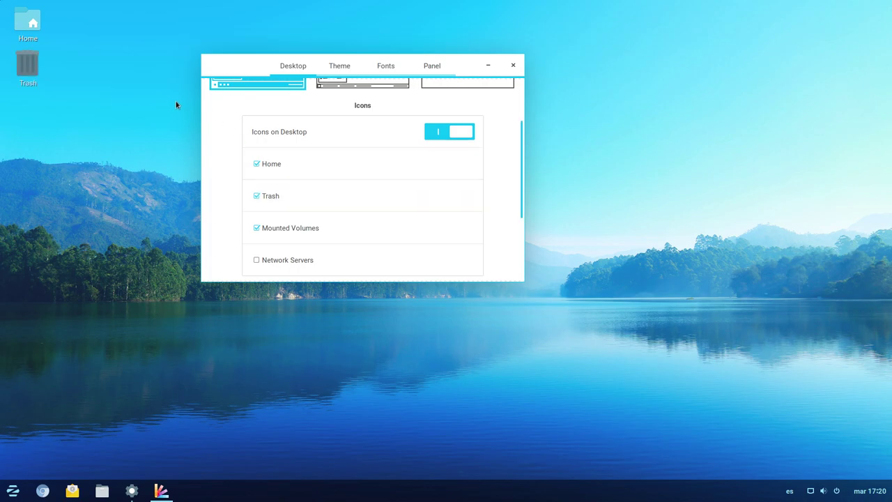
{"action": "left_click", "coordinate": [257, 164]}
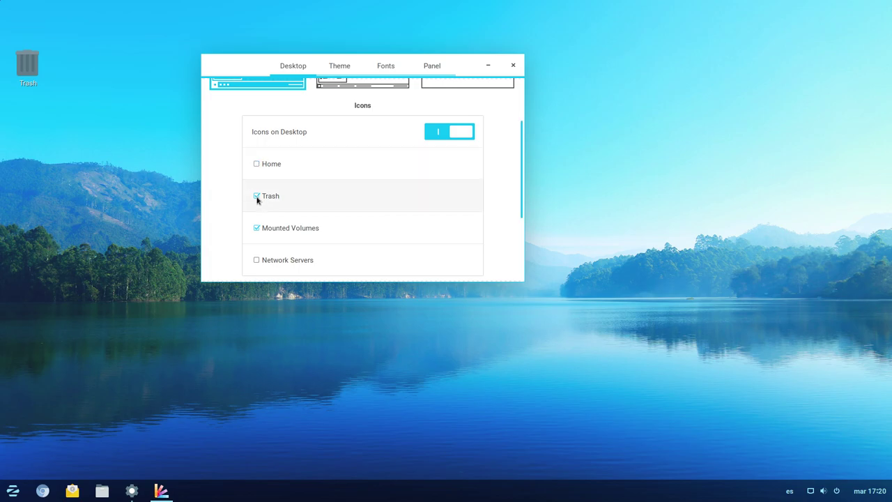
{"action": "left_click", "coordinate": [256, 196]}
{"action": "left_click_drag", "start_coordinate": [521, 174], "coordinate": [522, 238]}
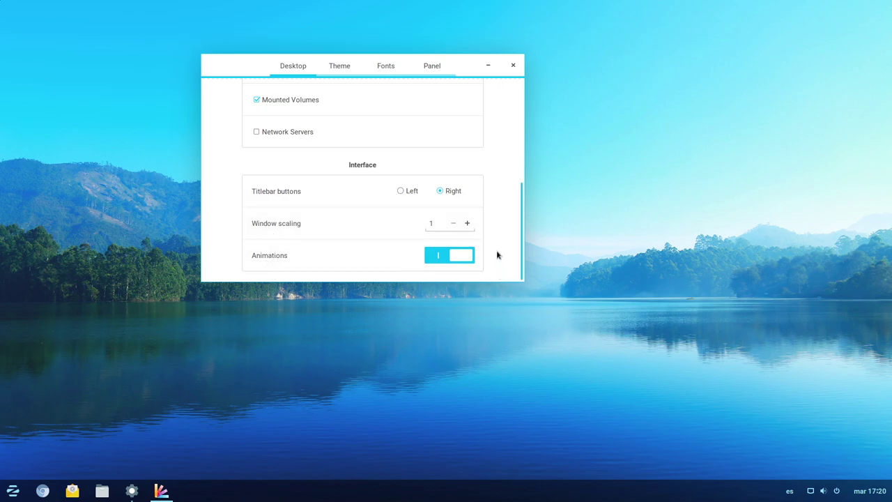
Try the light red, light green and dark purple Zorin themes, returning to the light blue theme
{"action": "left_click", "coordinate": [339, 68]}
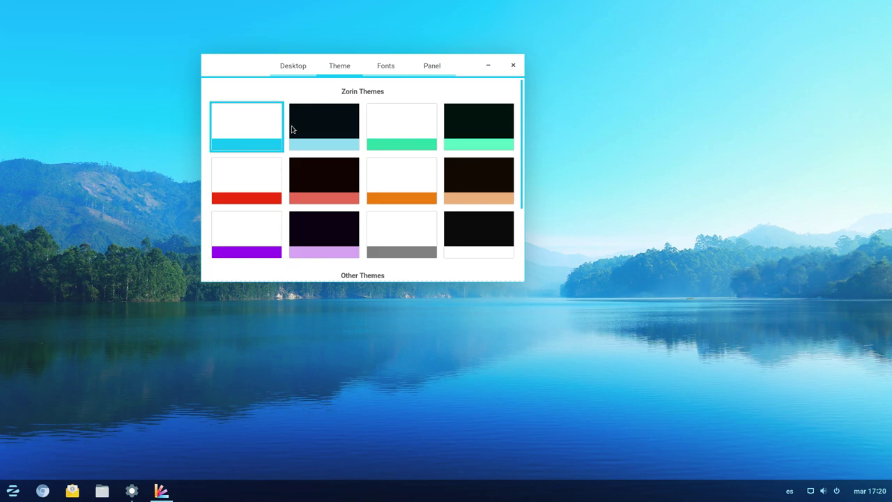
{"action": "left_click", "coordinate": [241, 199]}
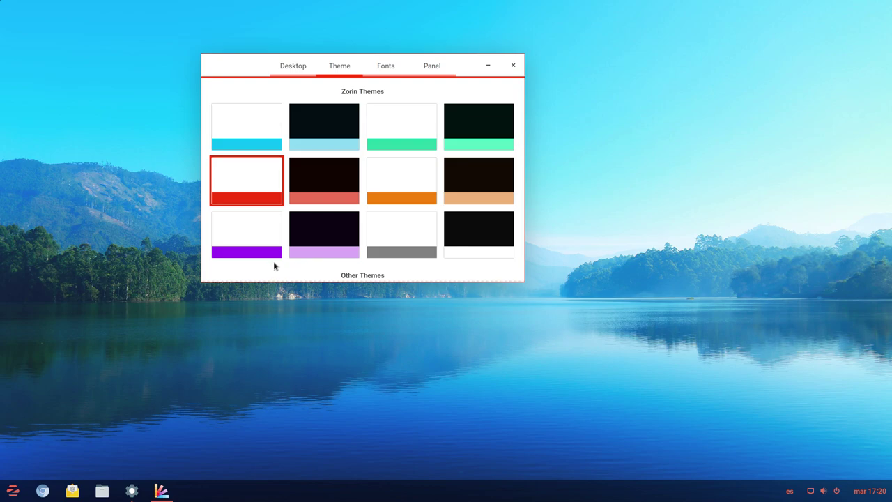
{"action": "left_click", "coordinate": [270, 135]}
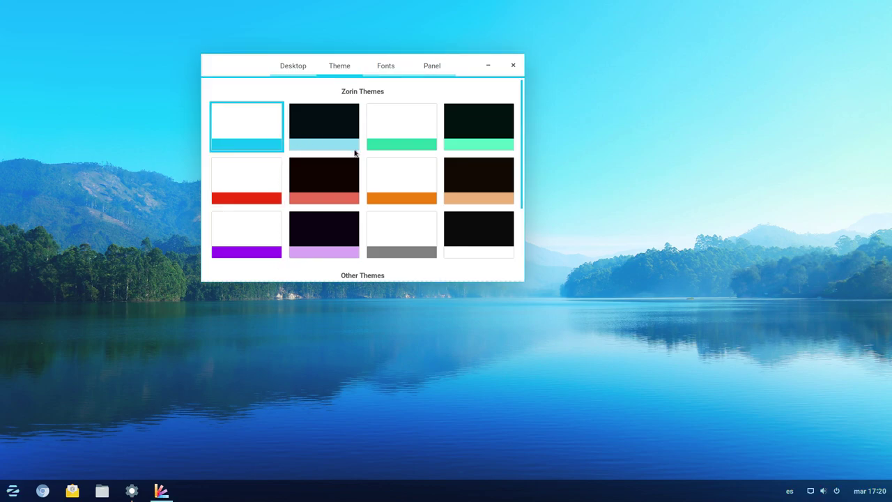
{"action": "left_click", "coordinate": [416, 148]}
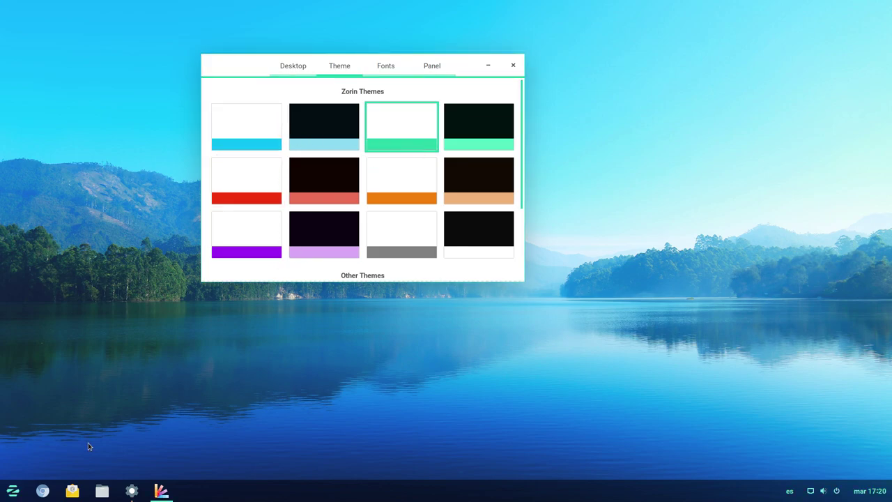
{"action": "left_click", "coordinate": [242, 120]}
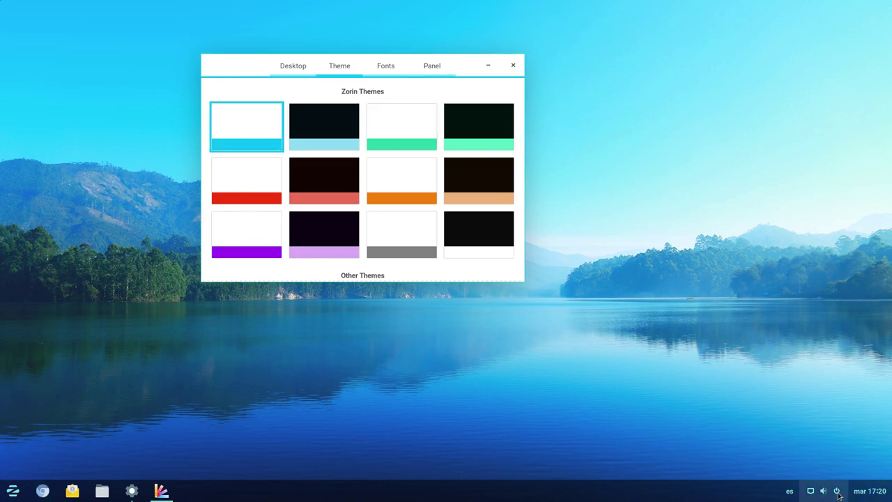
{"action": "left_click", "coordinate": [333, 227]}
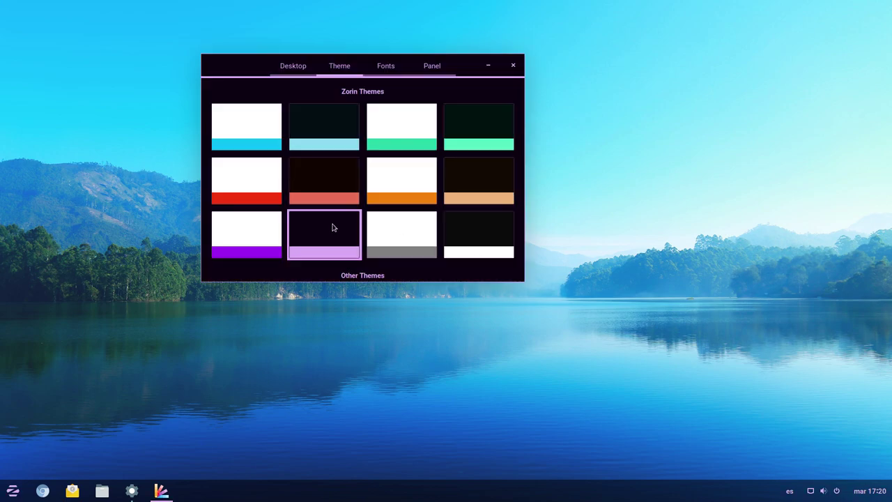
{"action": "left_click", "coordinate": [257, 133]}
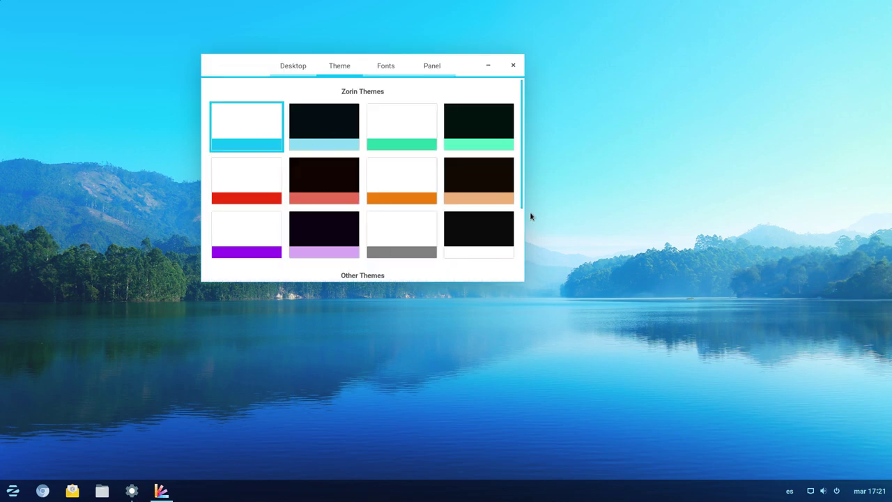
Examine the available Application and Icons themes under Other Themes, and view the font settings
{"action": "left_click_drag", "start_coordinate": [522, 207], "coordinate": [524, 282]}
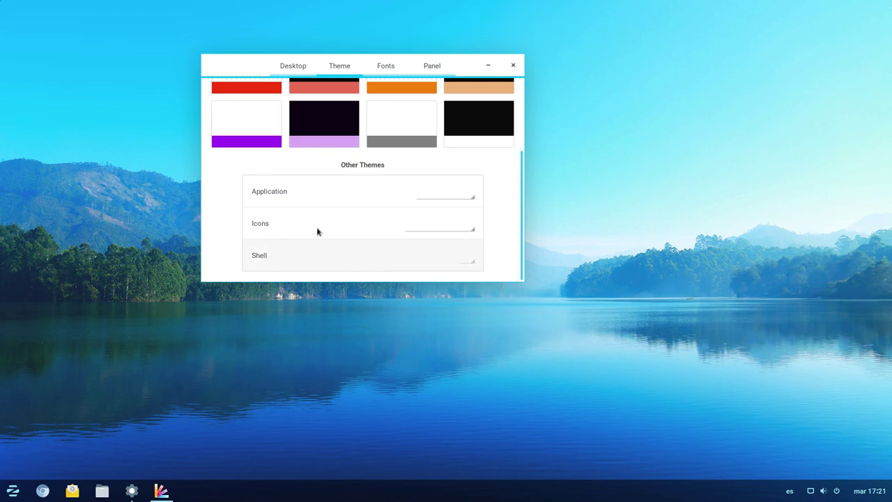
{"action": "left_click", "coordinate": [472, 200]}
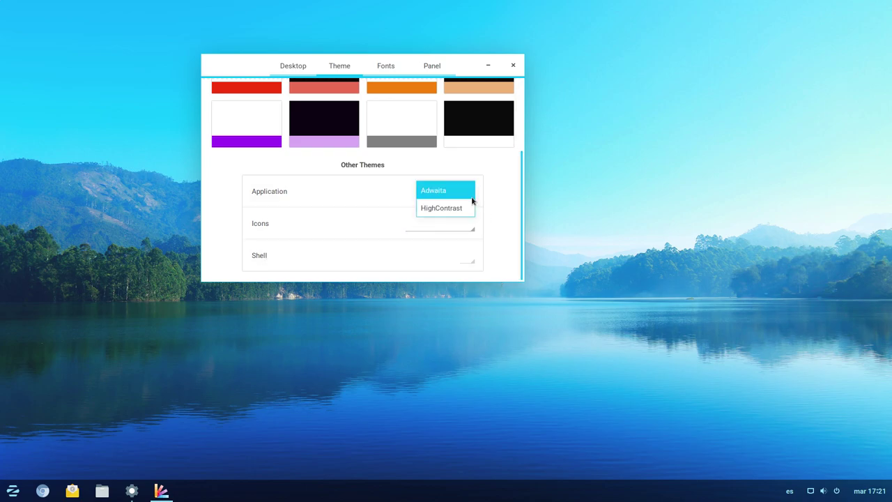
{"action": "left_click", "coordinate": [502, 175]}
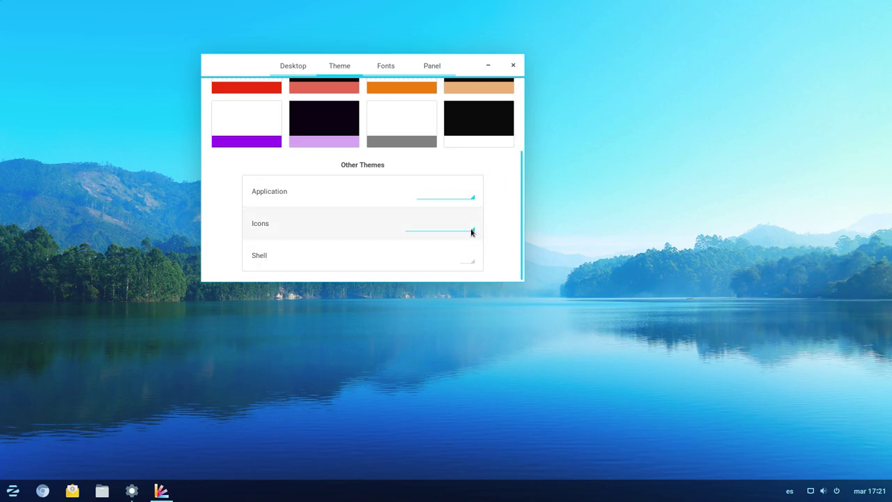
{"action": "left_click", "coordinate": [473, 230]}
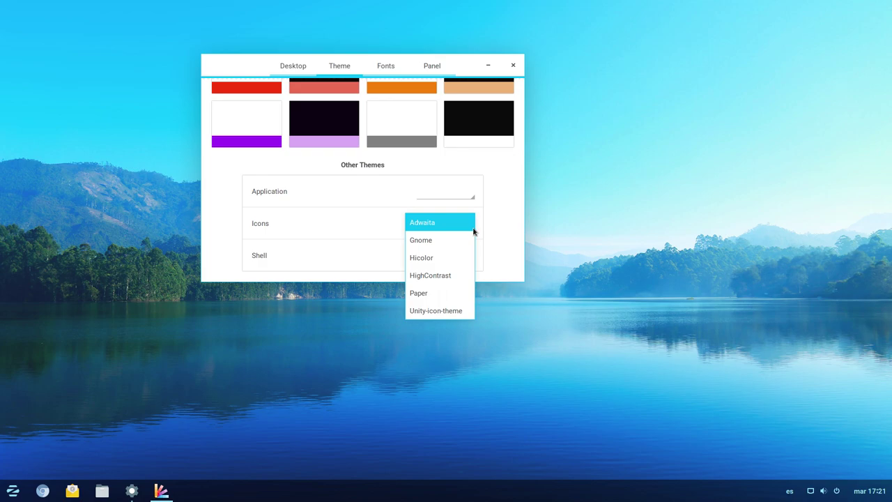
{"action": "left_click", "coordinate": [516, 205]}
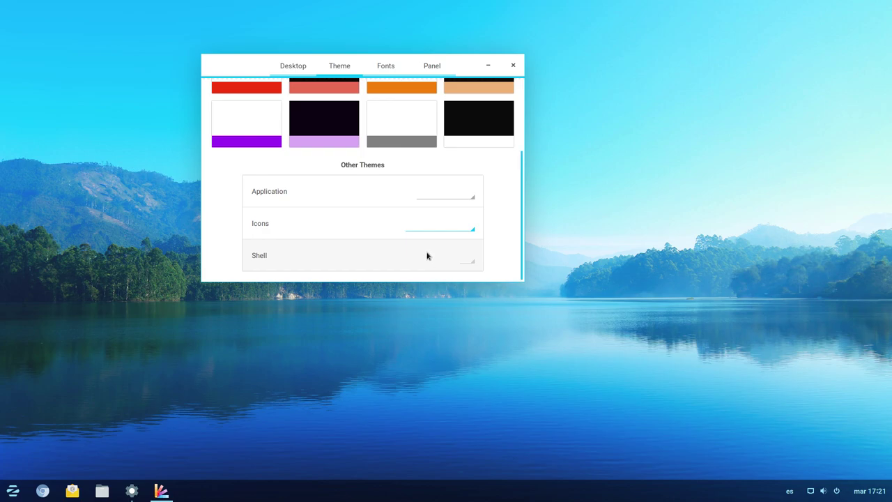
{"action": "left_click_drag", "start_coordinate": [522, 245], "coordinate": [525, 96]}
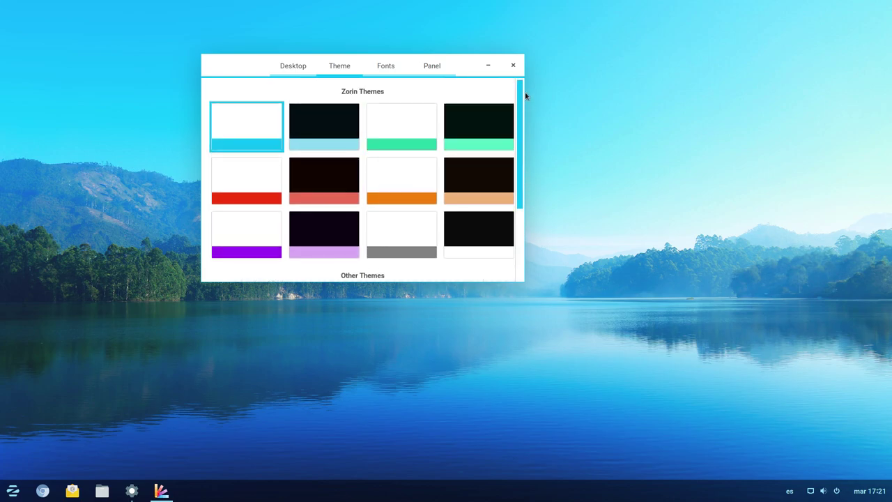
{"action": "left_click", "coordinate": [391, 71]}
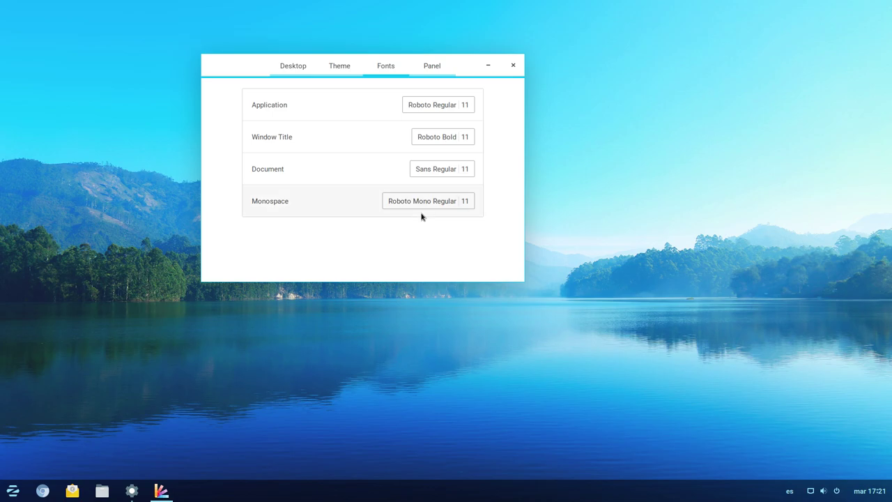
Set the panel position to Top, and check the start menu by opening and closing it
{"action": "left_click", "coordinate": [425, 69]}
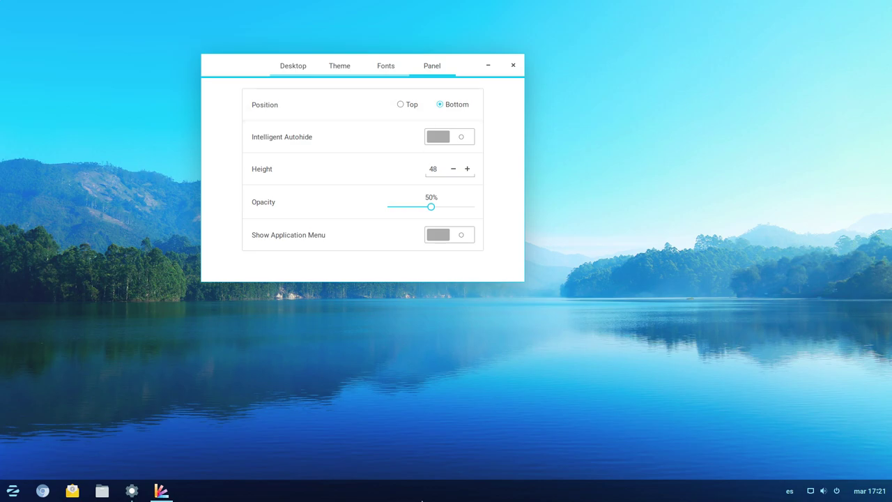
{"action": "left_click", "coordinate": [402, 105]}
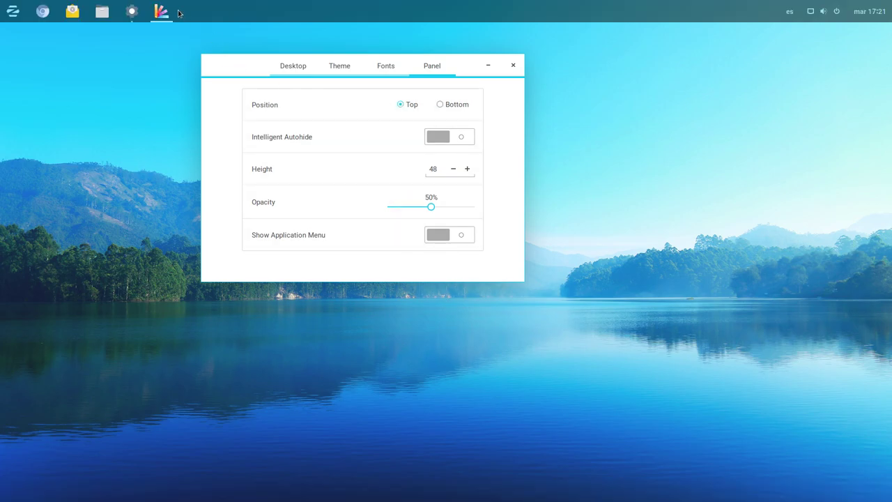
{"action": "left_click", "coordinate": [18, 15]}
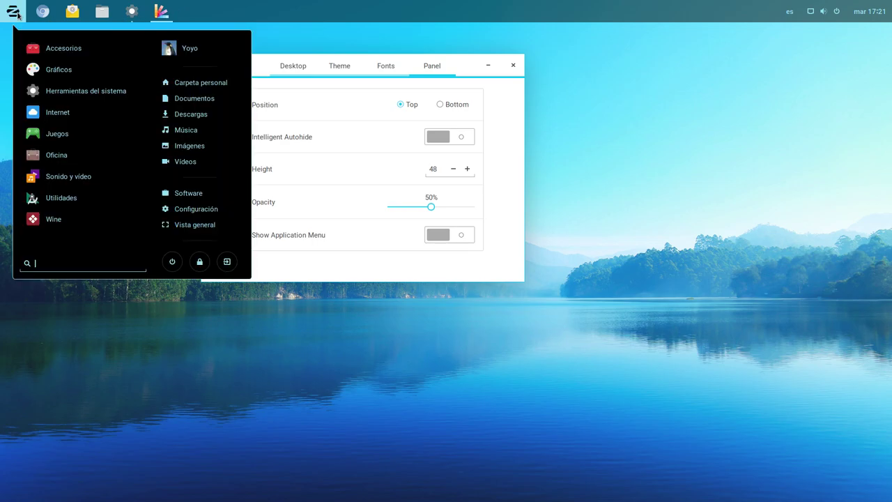
{"action": "left_click", "coordinate": [554, 104]}
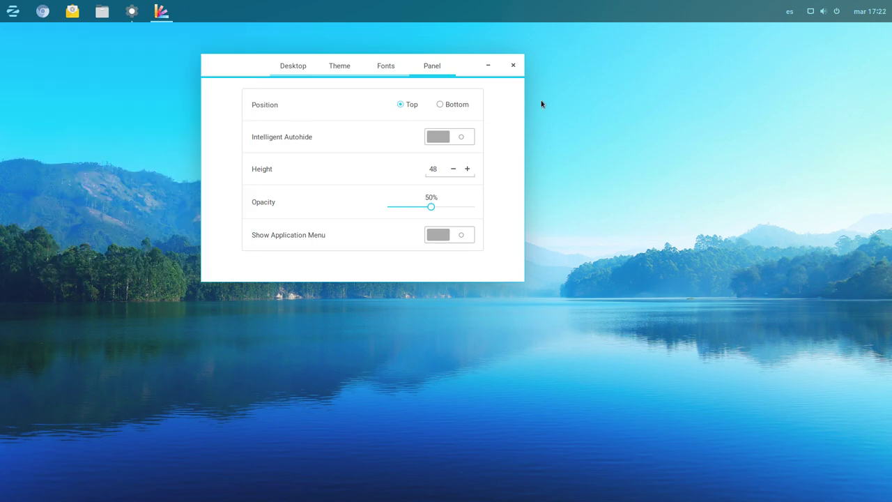
Set the panel position to Bottom, and review the Layout options in the Desktop section
{"action": "left_click", "coordinate": [440, 105]}
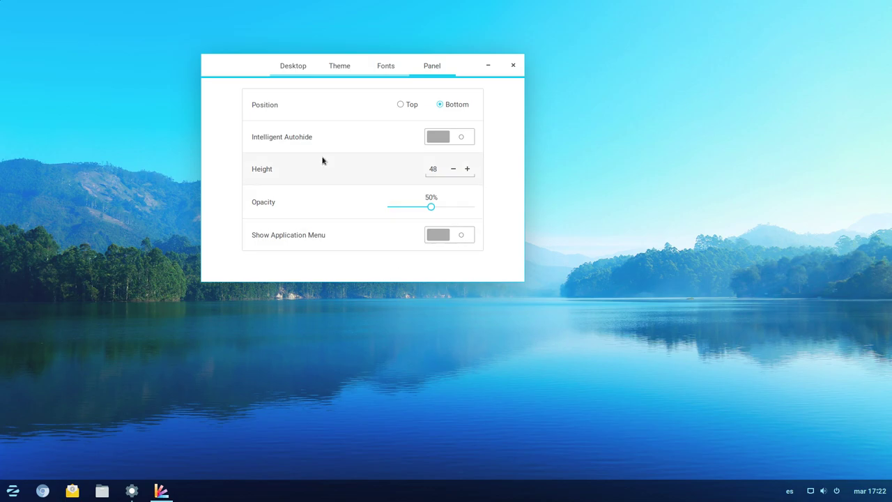
{"action": "left_click", "coordinate": [293, 68]}
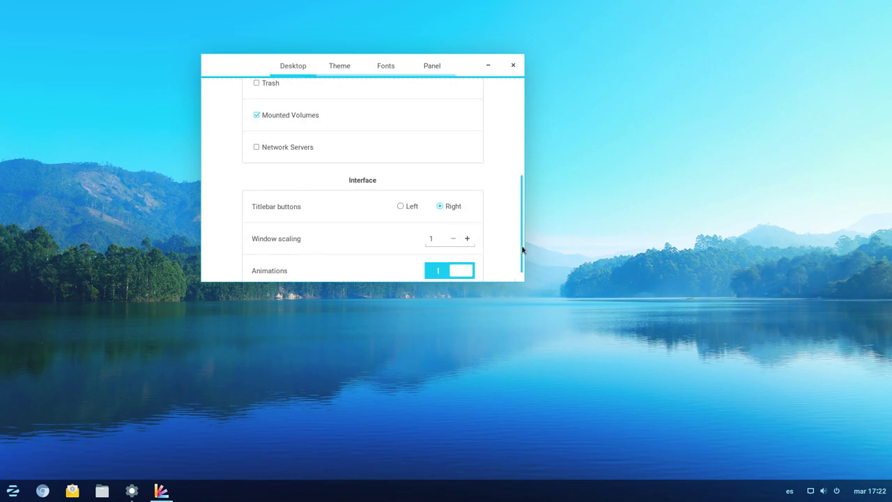
{"action": "left_click_drag", "start_coordinate": [520, 239], "coordinate": [521, 103]}
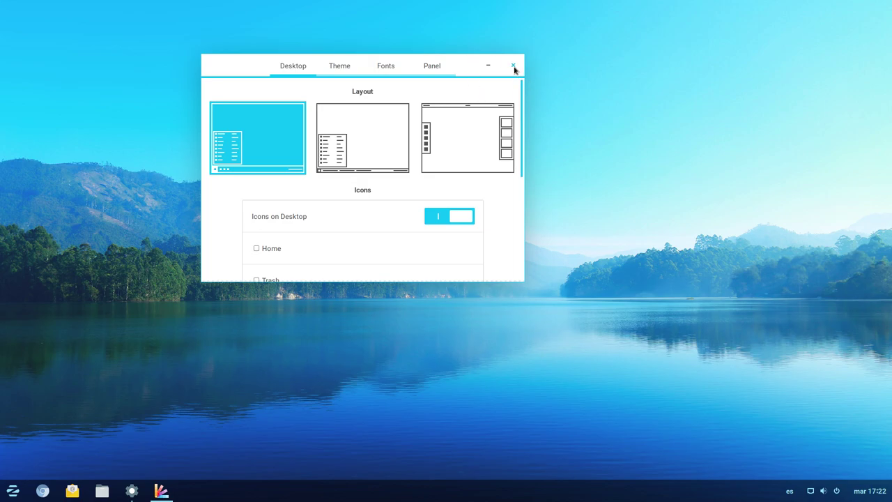
Bring up the Configuración overview, review its Personal, Hardware and Sistema categories, and close it
{"action": "left_click", "coordinate": [131, 491]}
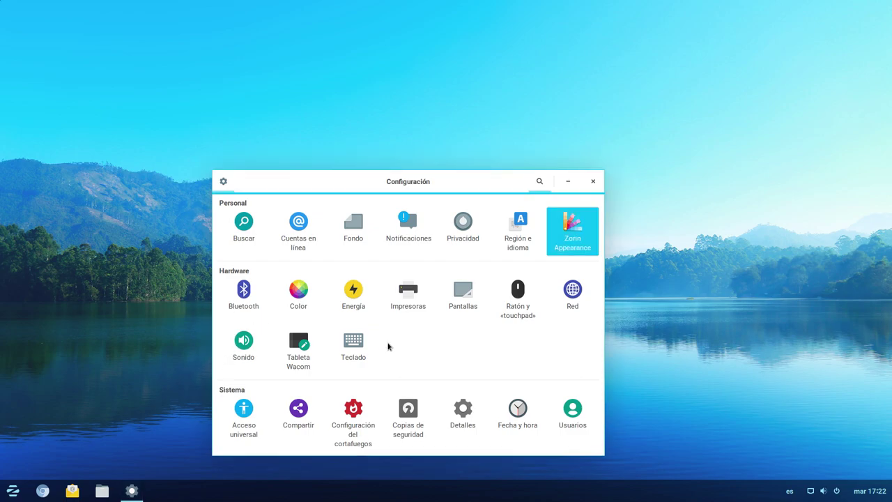
{"action": "left_click_drag", "start_coordinate": [413, 179], "coordinate": [394, 120]}
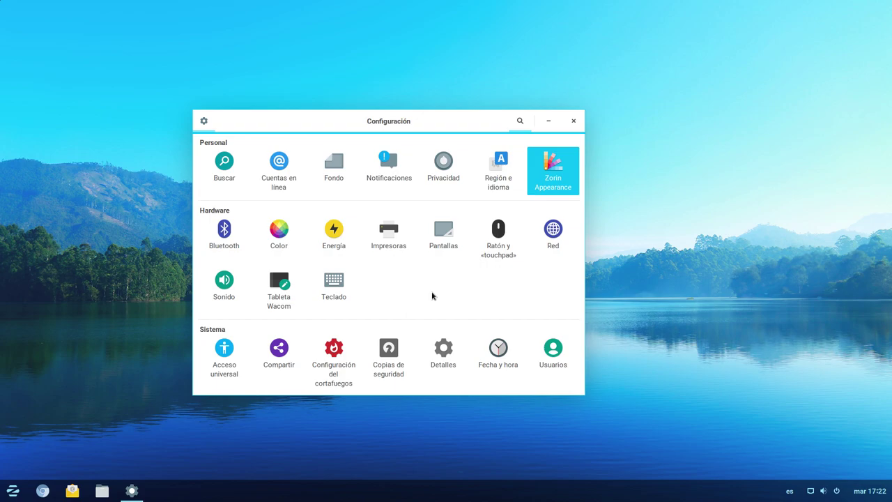
{"action": "left_click", "coordinate": [573, 122]}
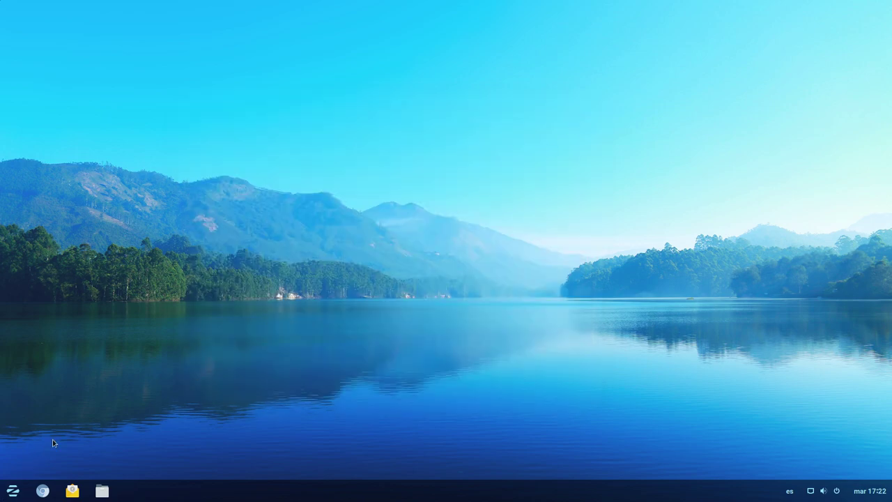
View the personal folder in the file manager, move its window higher on the desktop, and close it
{"action": "left_click", "coordinate": [103, 488]}
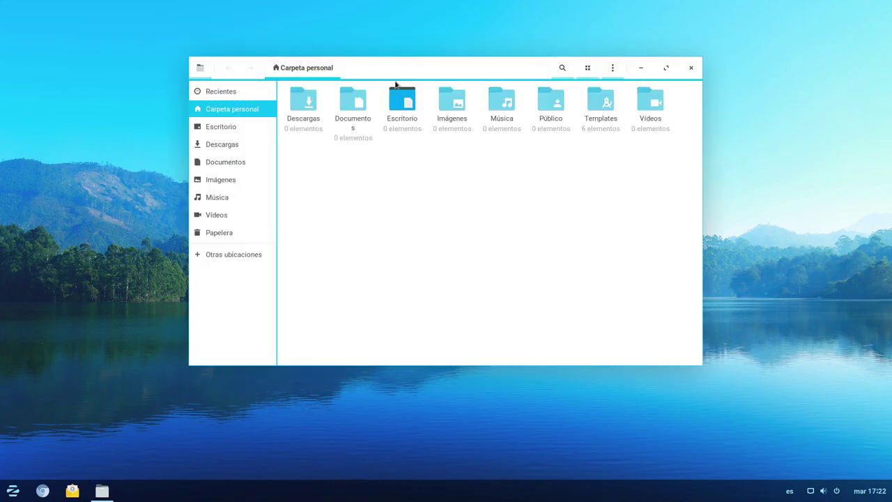
{"action": "left_click_drag", "start_coordinate": [408, 66], "coordinate": [363, 53]}
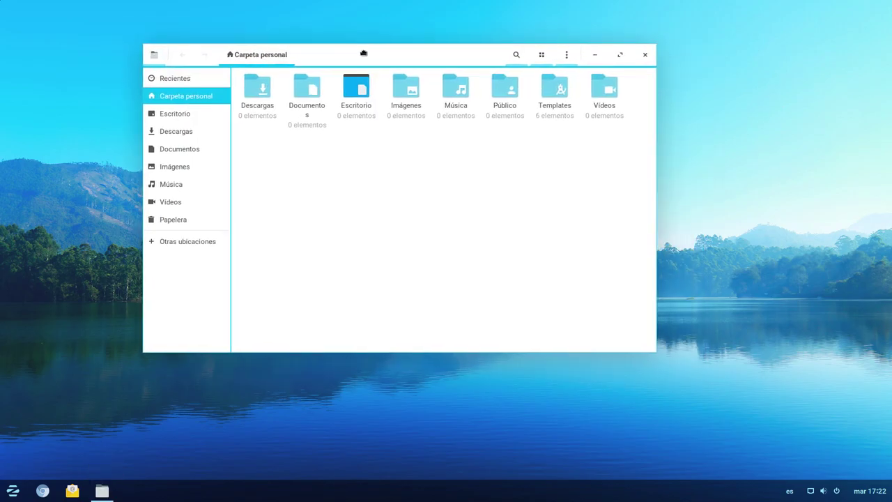
{"action": "left_click", "coordinate": [645, 54]}
Open the additional drivers tool (Controladores adicionales) from the system tools category, Herramientas del sistema
{"action": "left_click", "coordinate": [13, 491]}
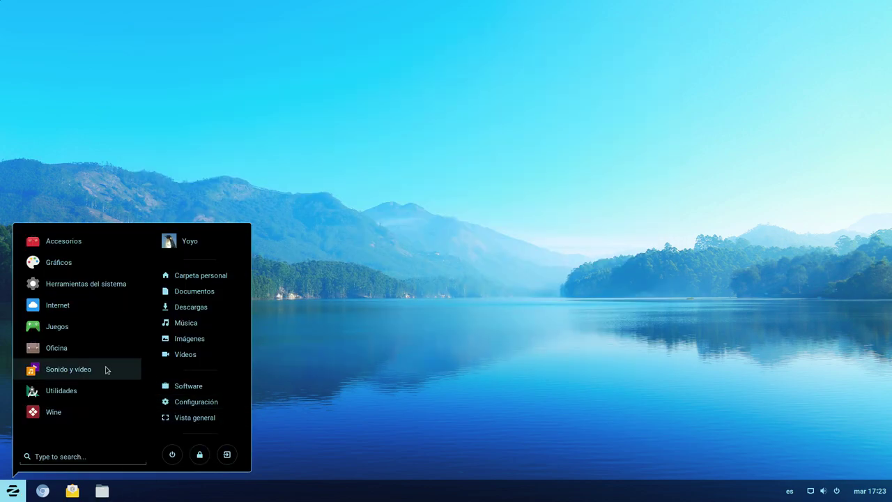
{"action": "left_click", "coordinate": [99, 291]}
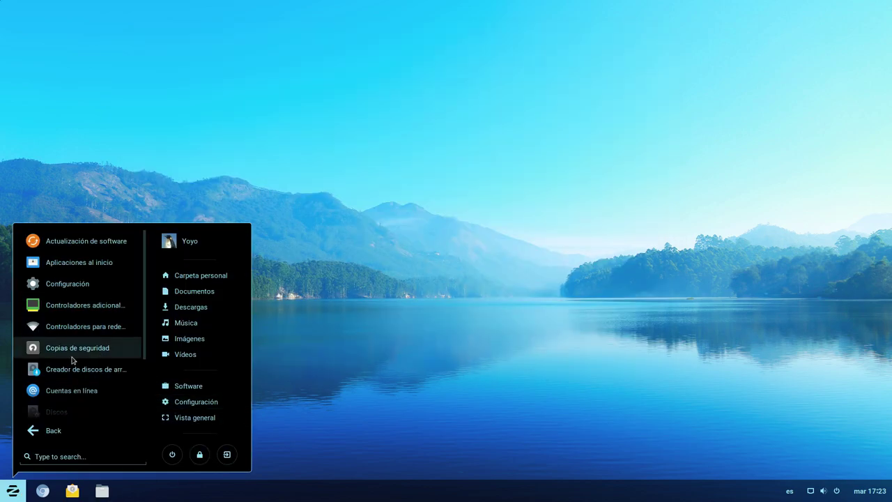
{"action": "scroll", "coordinate": [74, 356], "scroll_direction": "down", "scroll_amount": 2}
{"action": "scroll", "coordinate": [76, 348], "scroll_direction": "up", "scroll_amount": 1}
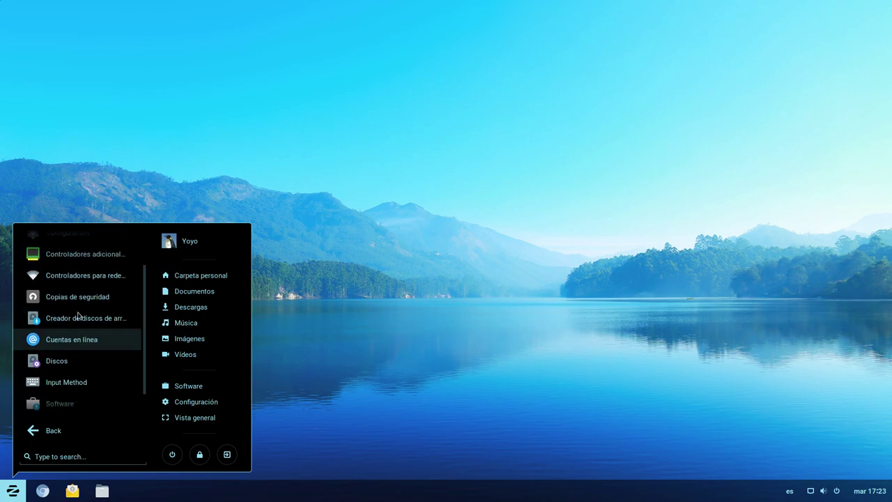
{"action": "left_click", "coordinate": [56, 254]}
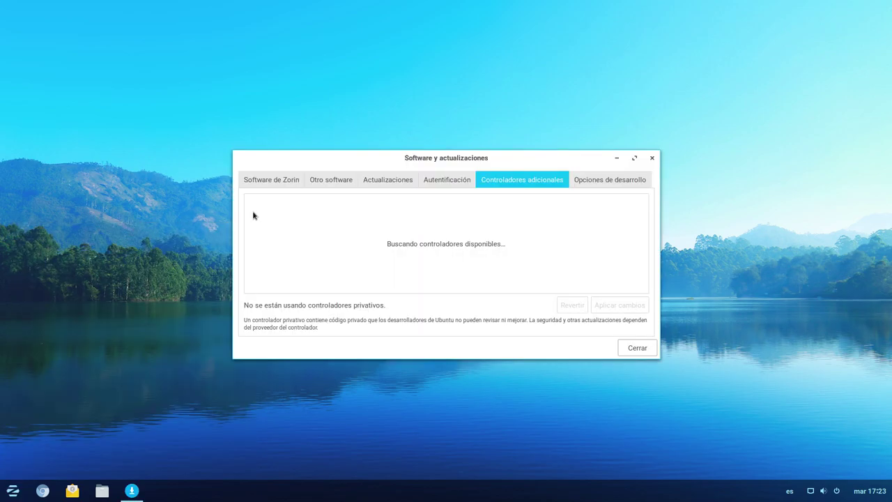
View the Otro software sources, and enlarge and reposition the Software y actualizaciones window to show more of the list
{"action": "left_click", "coordinate": [328, 186]}
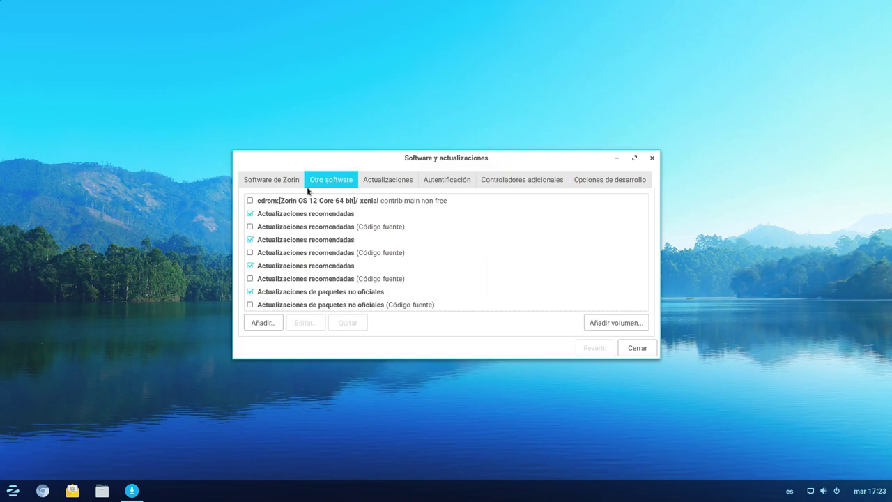
{"action": "left_click_drag", "start_coordinate": [352, 159], "coordinate": [317, 118]}
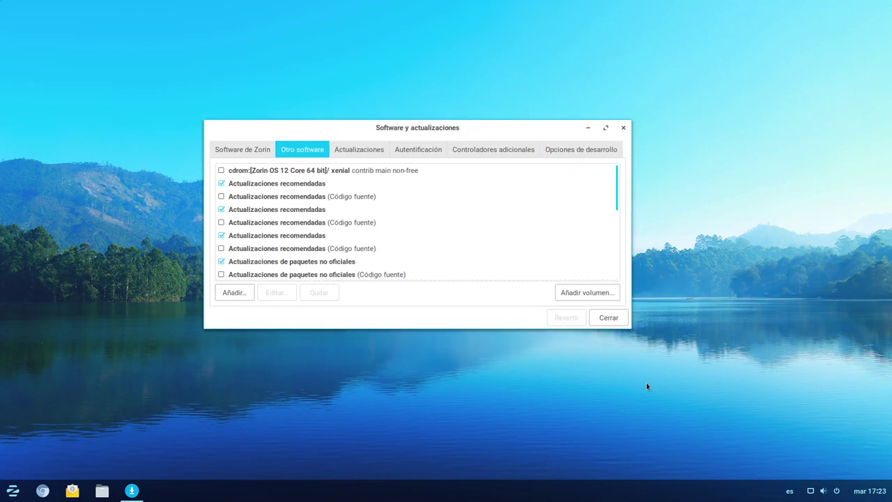
{"action": "left_click_drag", "start_coordinate": [629, 331], "coordinate": [764, 458]}
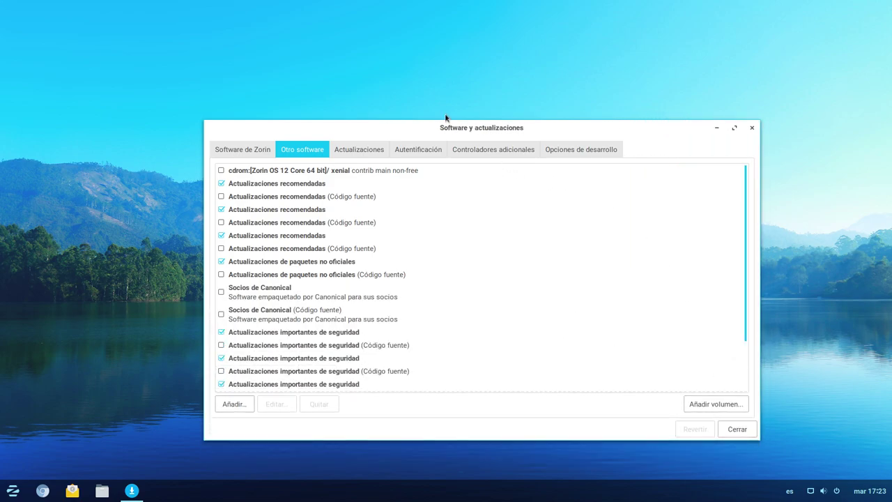
{"action": "left_click_drag", "start_coordinate": [444, 130], "coordinate": [358, 62]}
{"action": "left_click_drag", "start_coordinate": [661, 268], "coordinate": [661, 160]}
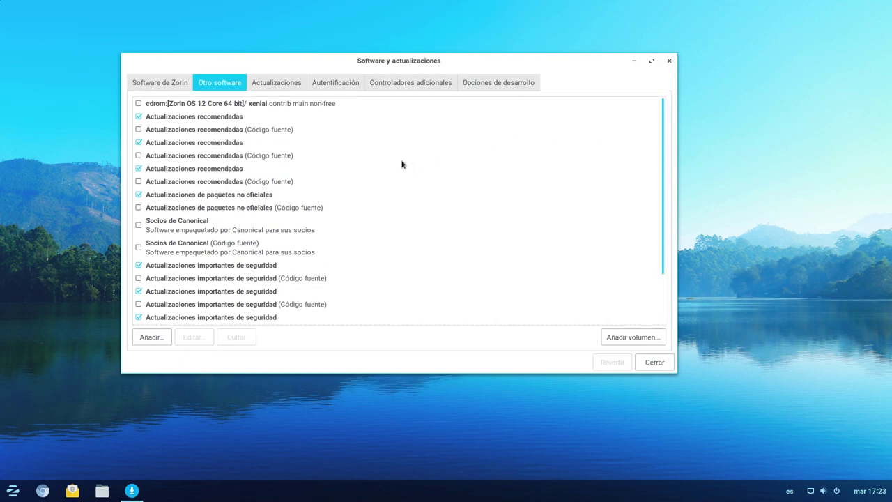
Check the Software de Zorin sources, and enable the Socios de Canonical source under Otro software, authenticating with the account password
{"action": "left_click", "coordinate": [170, 81]}
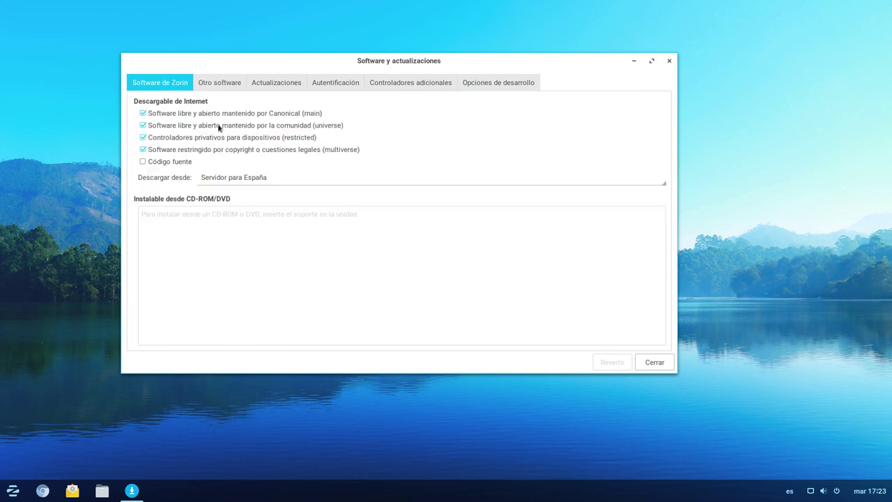
{"action": "left_click", "coordinate": [218, 84]}
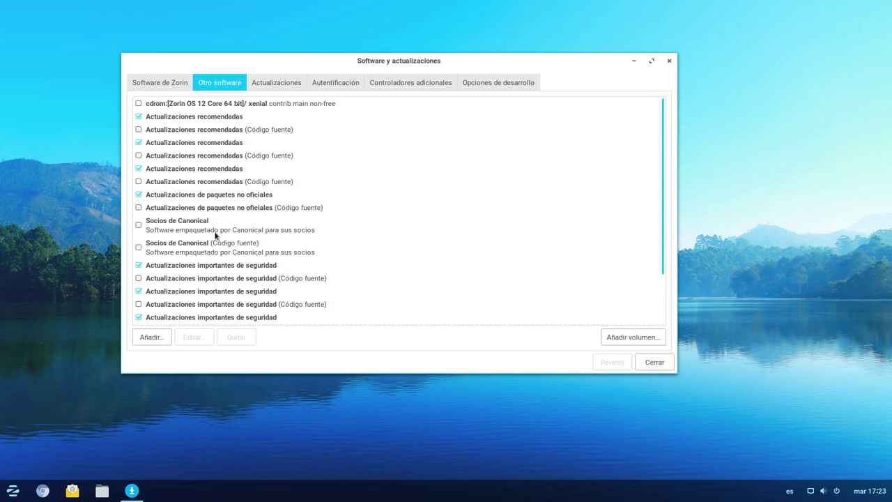
{"action": "left_click", "coordinate": [138, 225]}
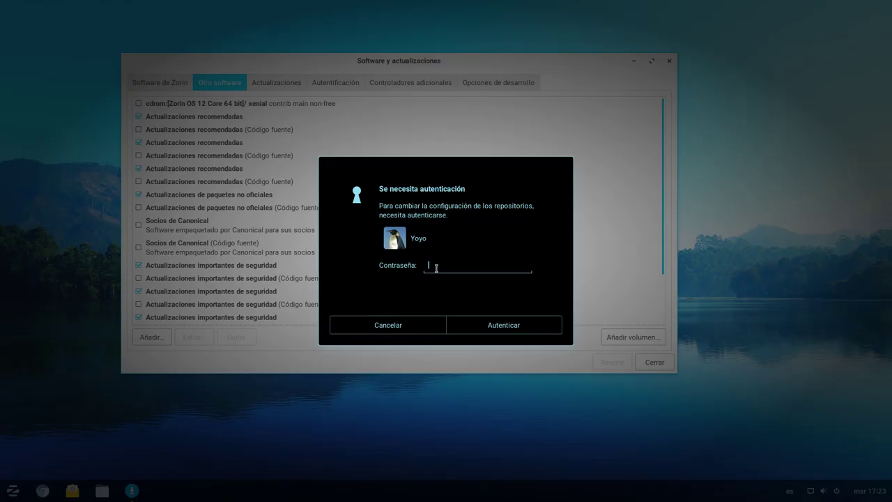
{"action": "type", "text": "*********"}
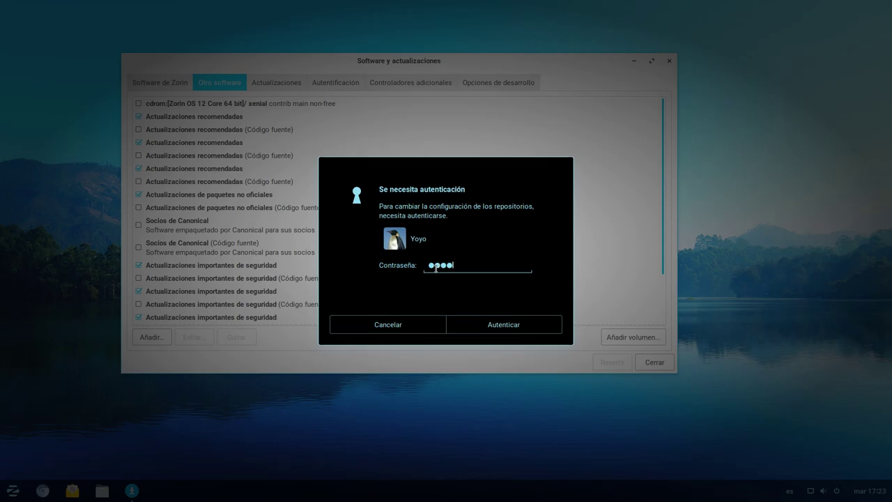
{"action": "key", "text": "Return"}
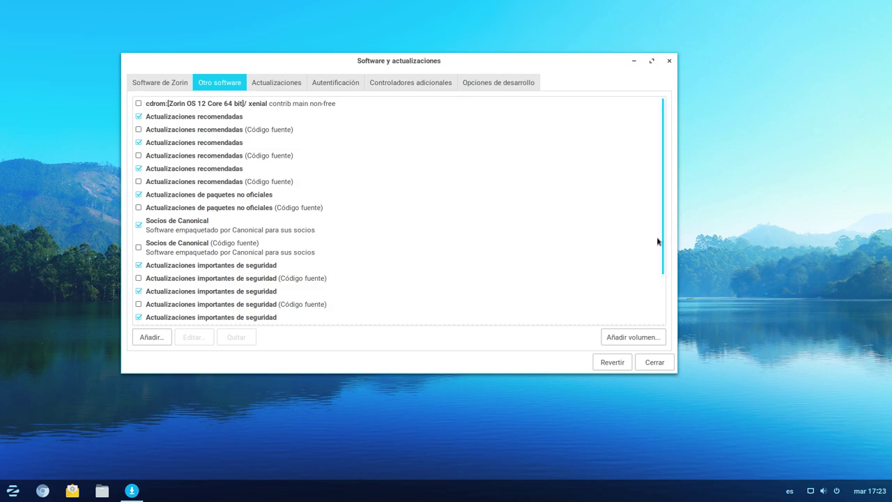
Review the remaining sources, update settings, trusted providers and additional drivers, and close Software y actualizaciones
{"action": "left_click_drag", "start_coordinate": [660, 248], "coordinate": [659, 271]}
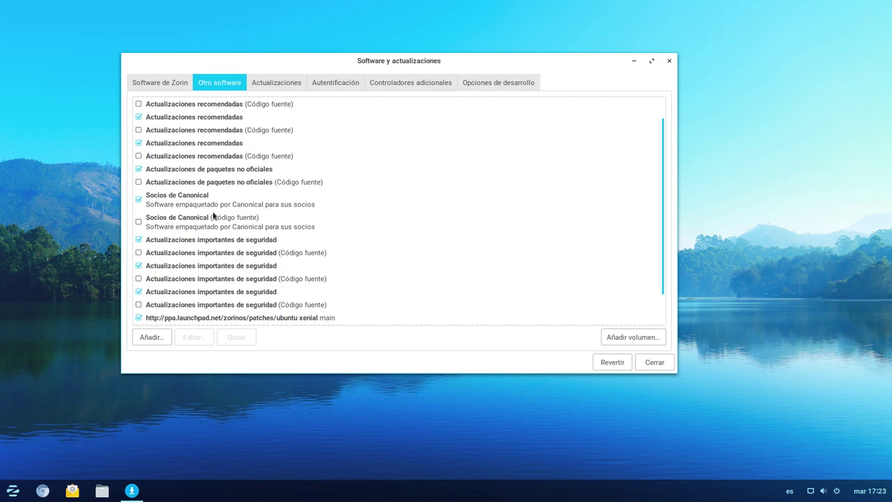
{"action": "left_click_drag", "start_coordinate": [663, 279], "coordinate": [662, 245]}
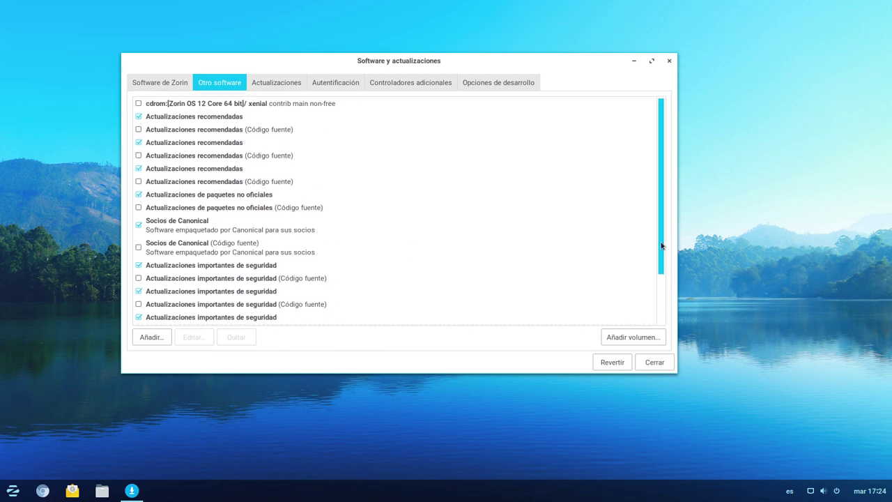
{"action": "left_click", "coordinate": [272, 83]}
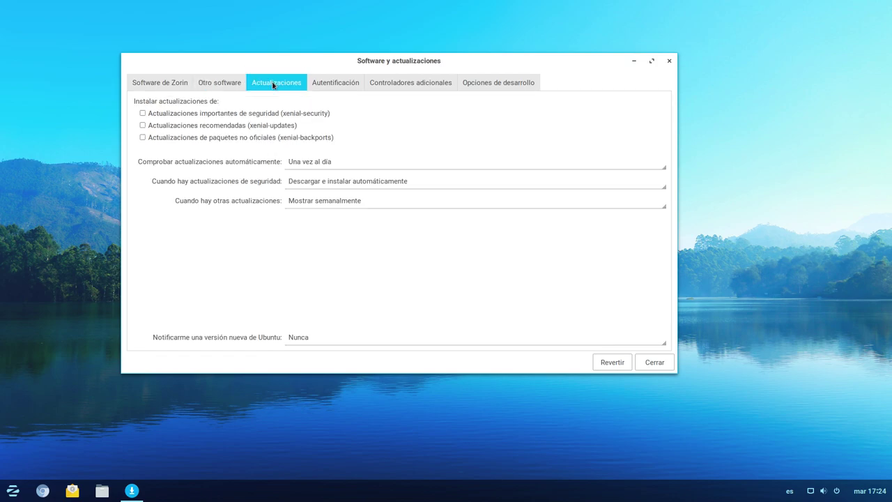
{"action": "left_click", "coordinate": [330, 87]}
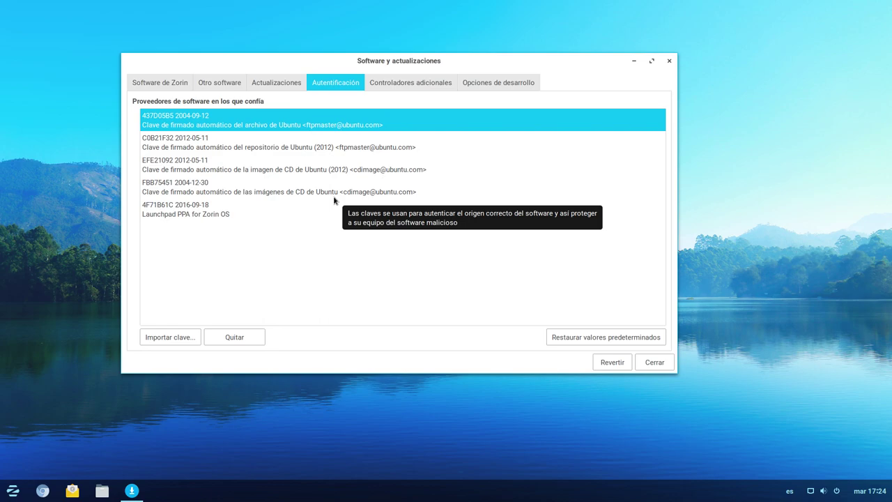
{"action": "left_click", "coordinate": [409, 82]}
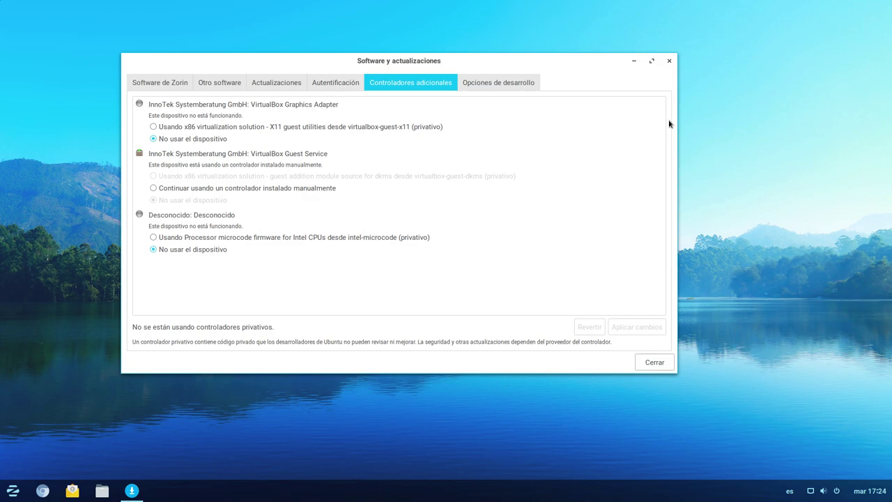
{"action": "left_click", "coordinate": [653, 364]}
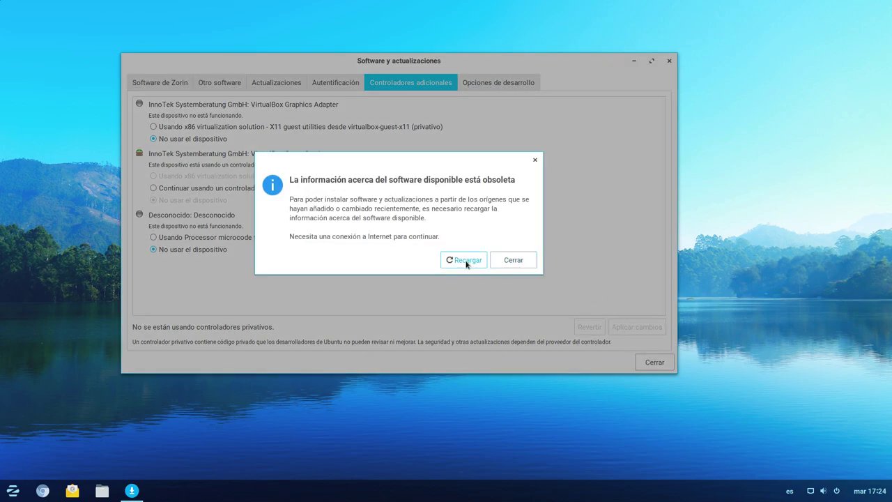
{"action": "left_click", "coordinate": [489, 260]}
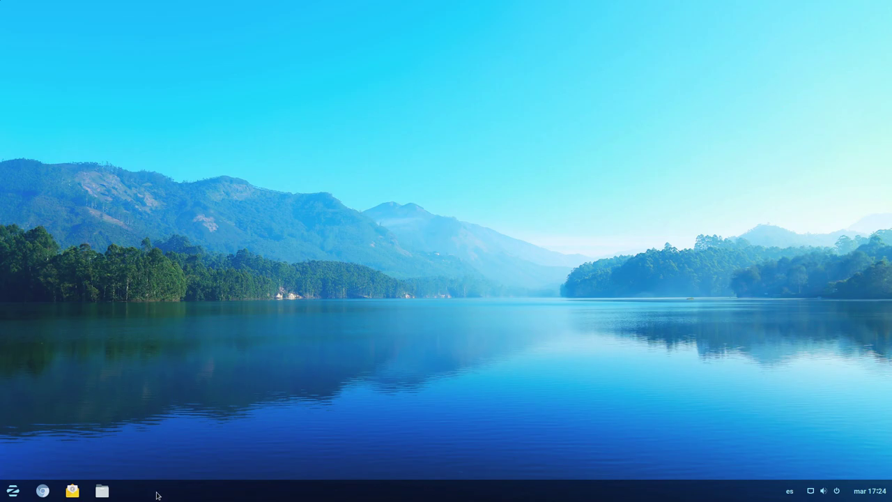
Open the personal folder in the file manager again, move its window, and minimise it
{"action": "left_click", "coordinate": [102, 491]}
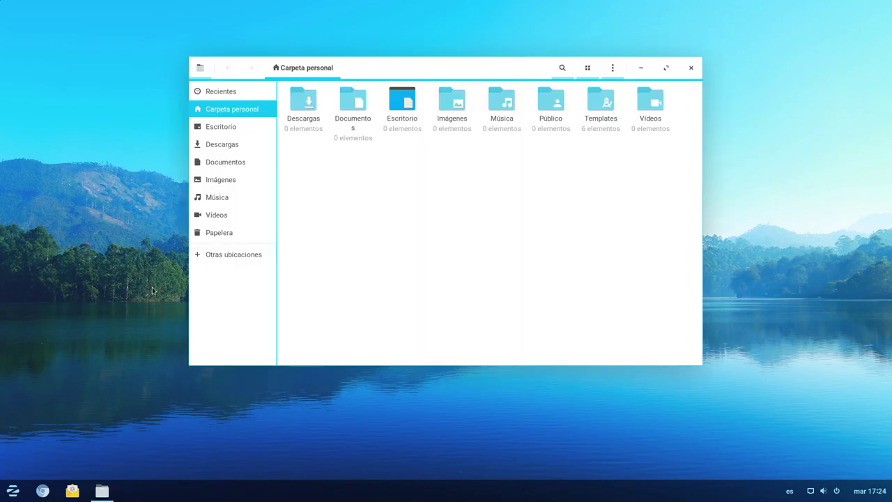
{"action": "left_click_drag", "start_coordinate": [454, 70], "coordinate": [377, 47]}
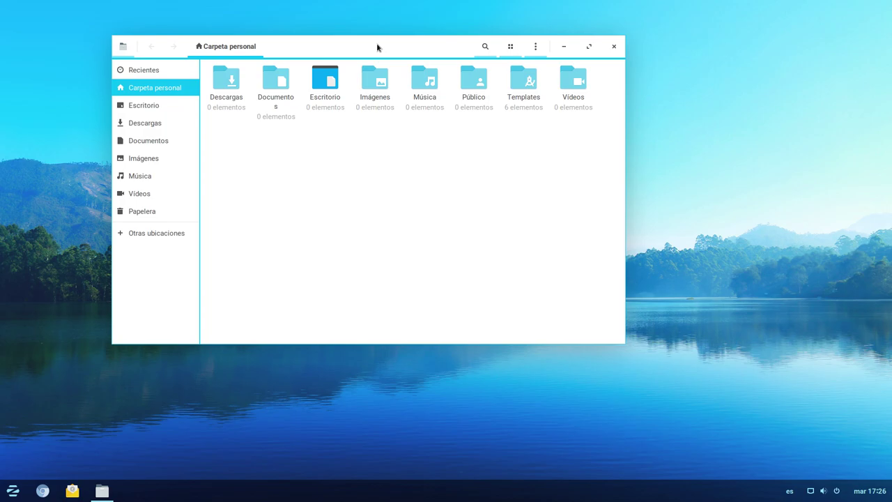
{"action": "left_click", "coordinate": [565, 47]}
Switch to Chromium, search Google for lamiradadelreplicante, and open the La mirada del replicante website
{"action": "left_click", "coordinate": [42, 490]}
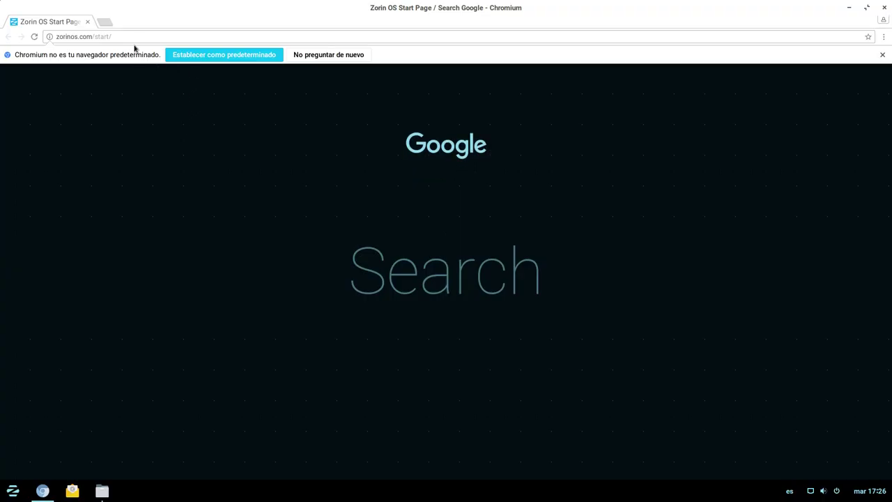
{"action": "left_click", "coordinate": [132, 36]}
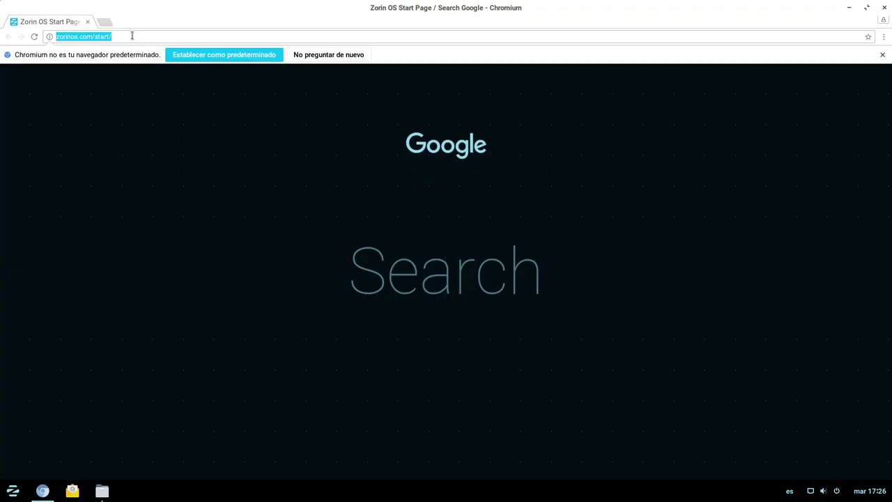
{"action": "type", "text": "lamirada"}
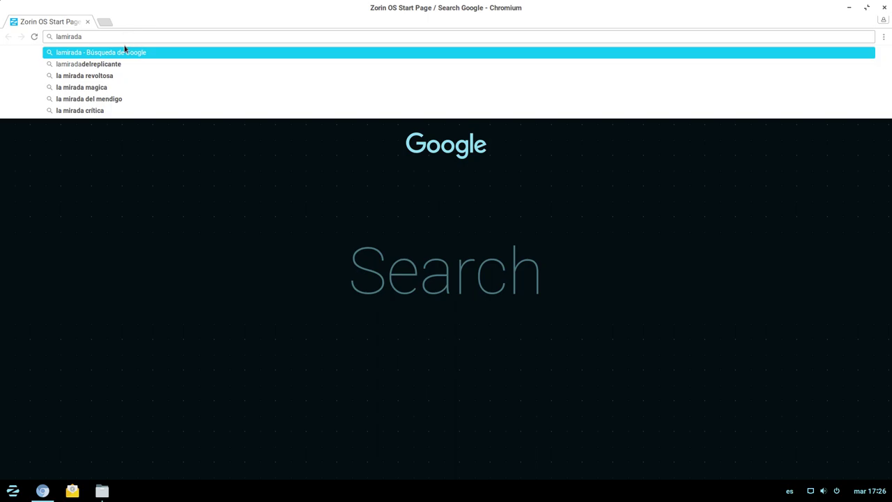
{"action": "left_click", "coordinate": [119, 63]}
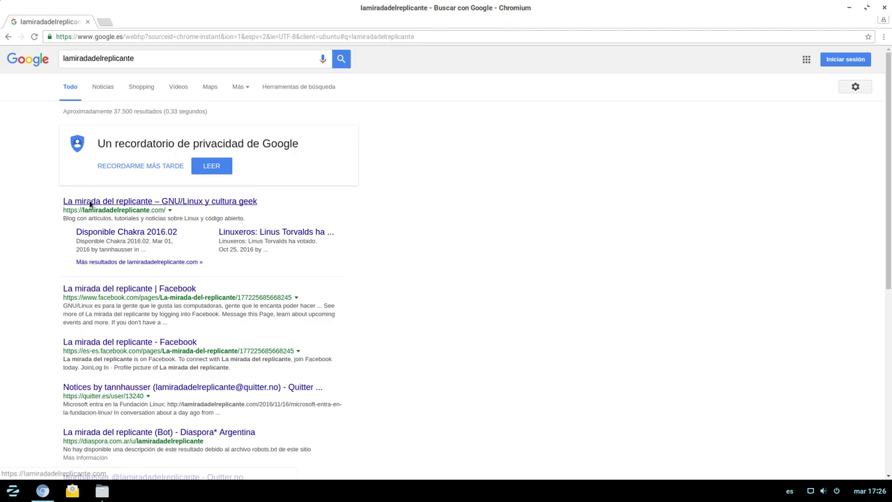
{"action": "left_click", "coordinate": [70, 201]}
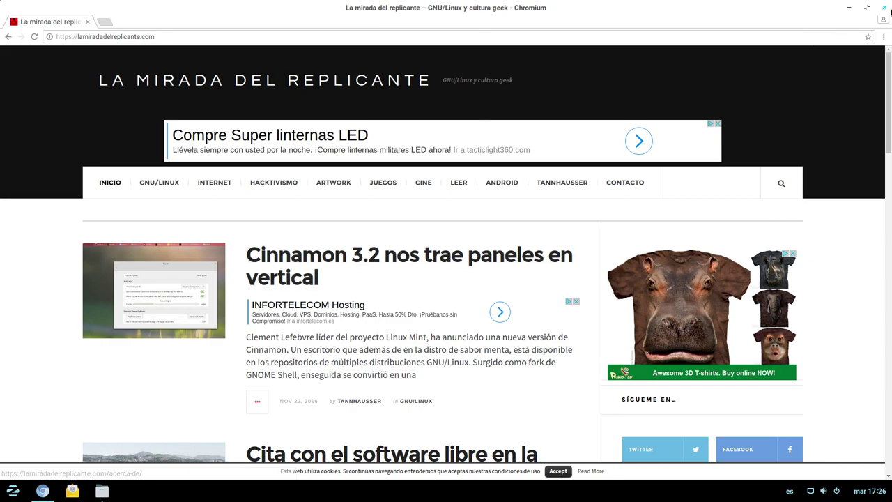
Close Chromium, close the personal folder window from the Vista general overview, and return to the empty desktop
{"action": "left_click", "coordinate": [849, 8]}
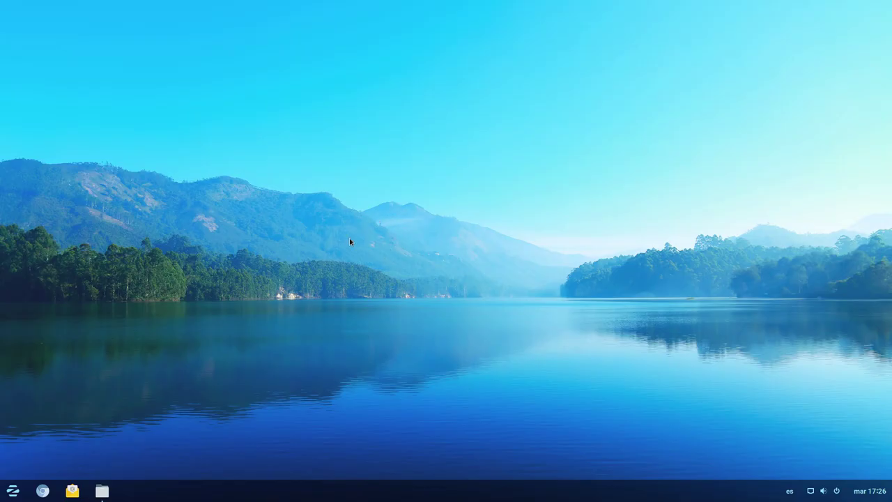
{"action": "left_click", "coordinate": [14, 497]}
{"action": "left_click", "coordinate": [196, 418]}
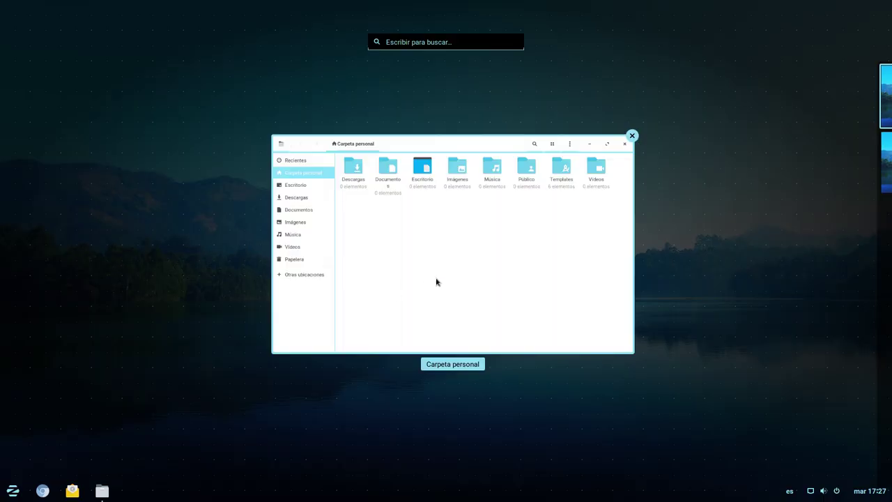
{"action": "mouse_move", "coordinate": [890, 158]}
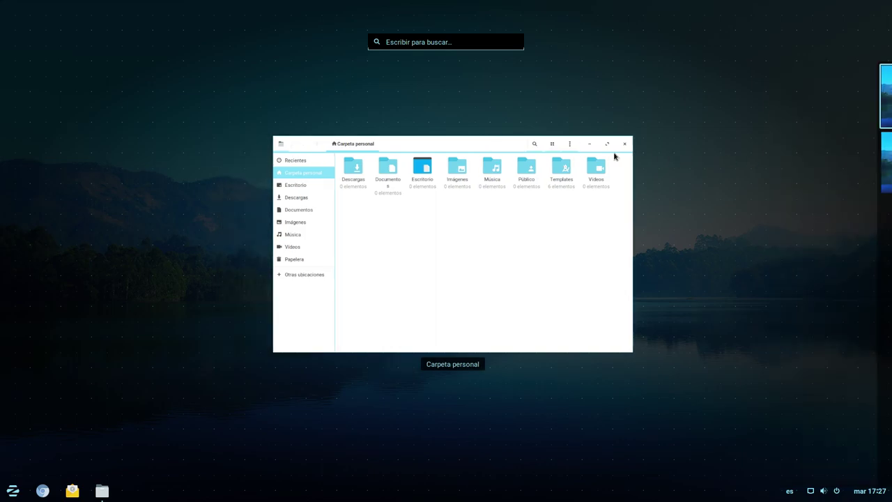
{"action": "left_click", "coordinate": [631, 136]}
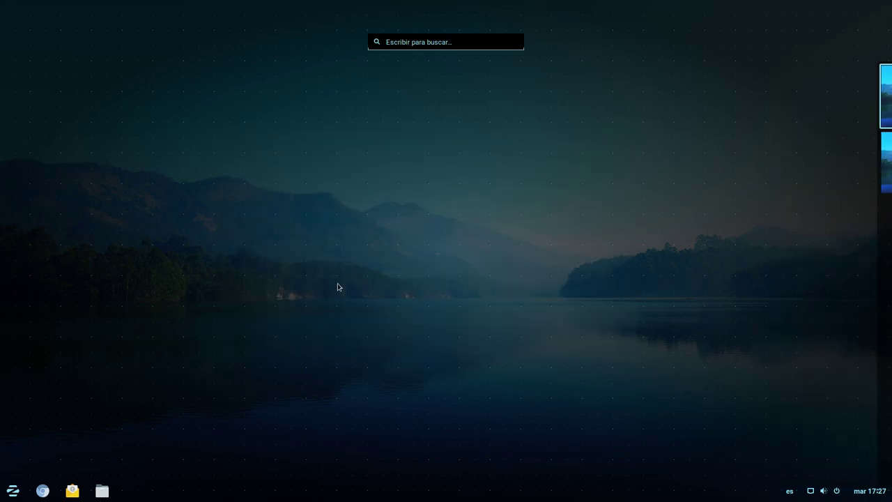
{"action": "left_click", "coordinate": [264, 315]}
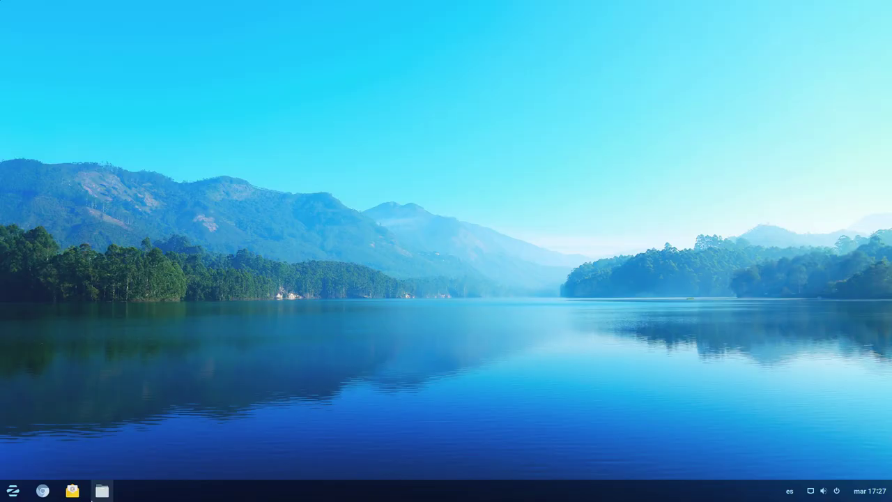
Show the Detalles overview in the system Configuración and move its window to the lower-right area of the desktop
{"action": "left_click", "coordinate": [13, 490]}
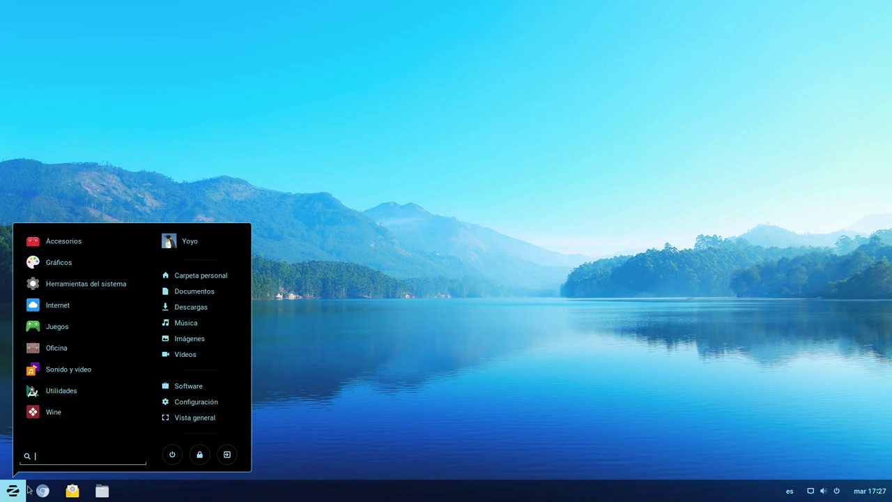
{"action": "left_click", "coordinate": [182, 401]}
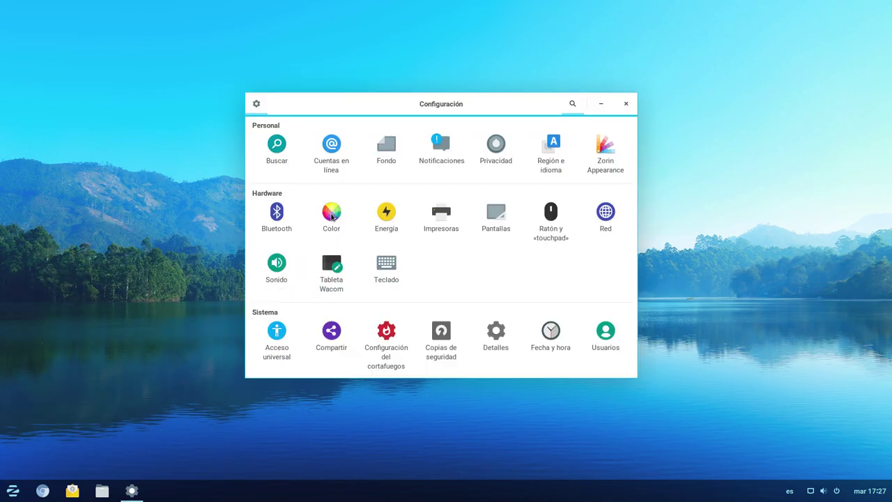
{"action": "left_click", "coordinate": [499, 333]}
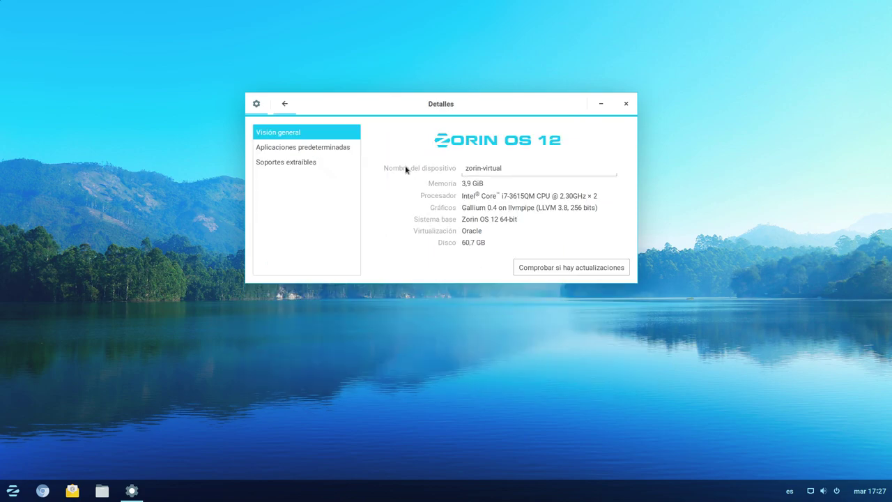
{"action": "left_click_drag", "start_coordinate": [422, 93], "coordinate": [380, 59]}
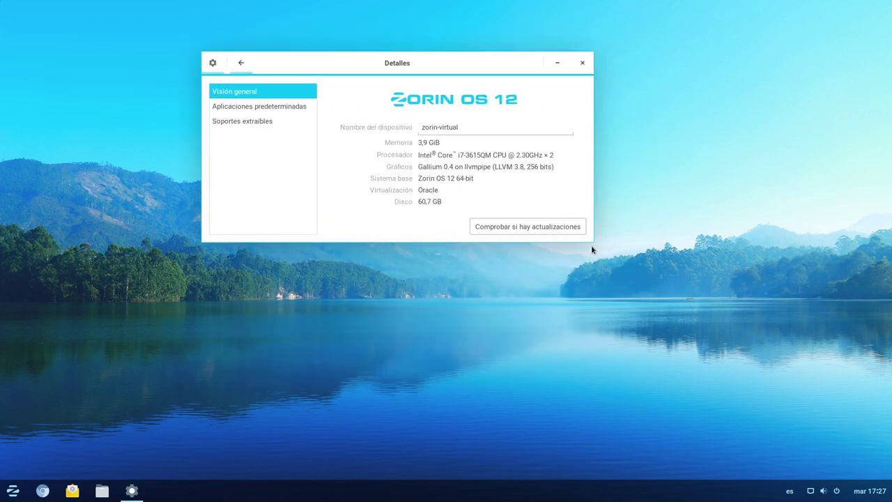
{"action": "left_click_drag", "start_coordinate": [453, 64], "coordinate": [713, 259]}
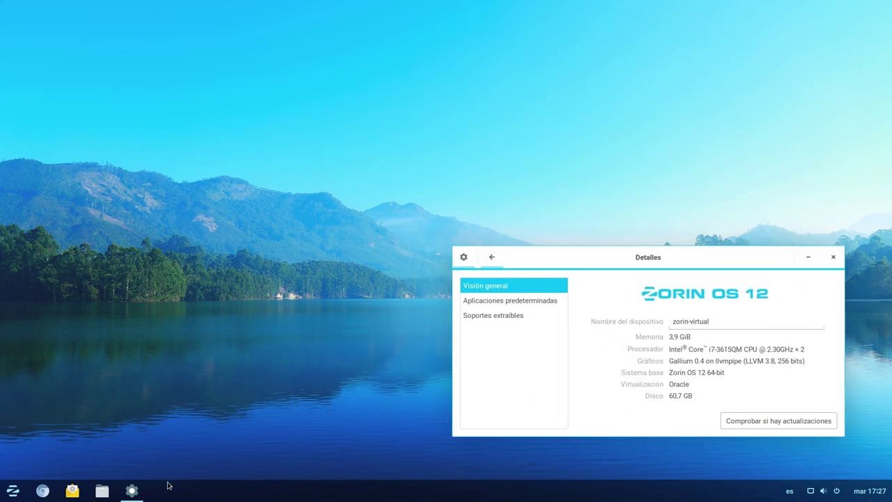
Open the personal folder, shrink its window, and arrange it and the Detalles window so they do not overlap, declining the mouse capture
{"action": "left_click", "coordinate": [103, 491]}
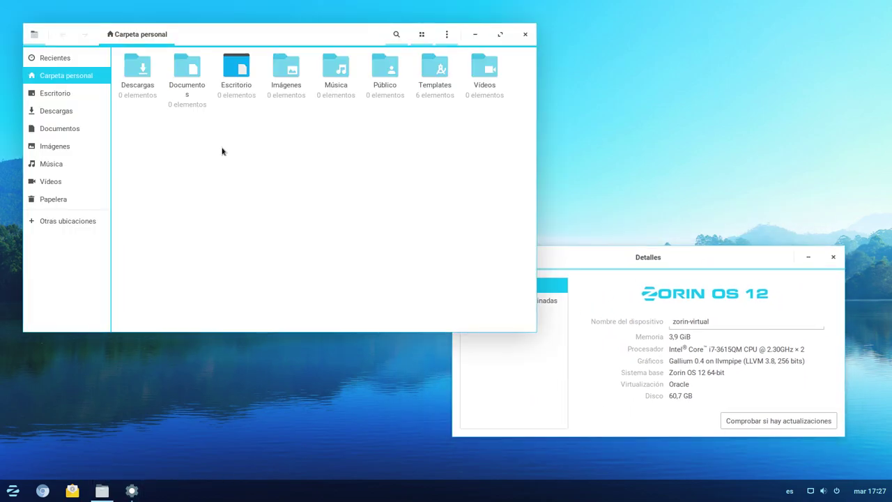
{"action": "left_click_drag", "start_coordinate": [534, 330], "coordinate": [419, 273]}
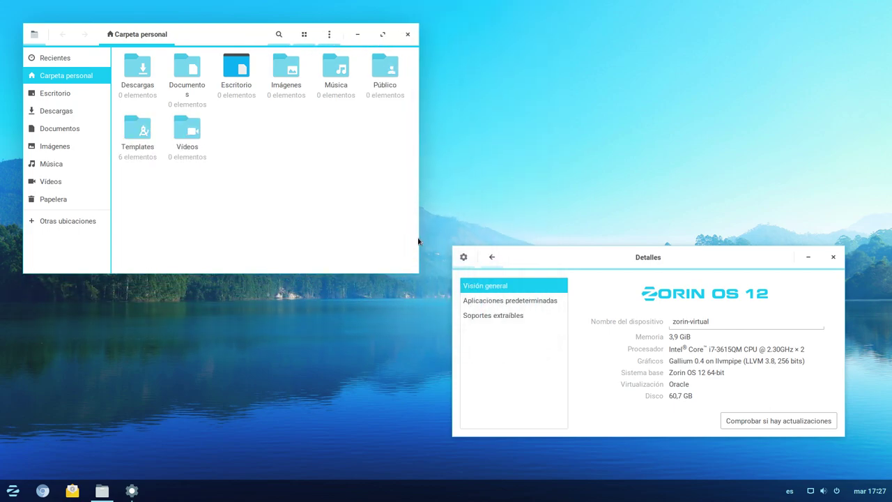
{"action": "left_click_drag", "start_coordinate": [579, 252], "coordinate": [597, 267]}
{"action": "left_click_drag", "start_coordinate": [208, 36], "coordinate": [210, 39]}
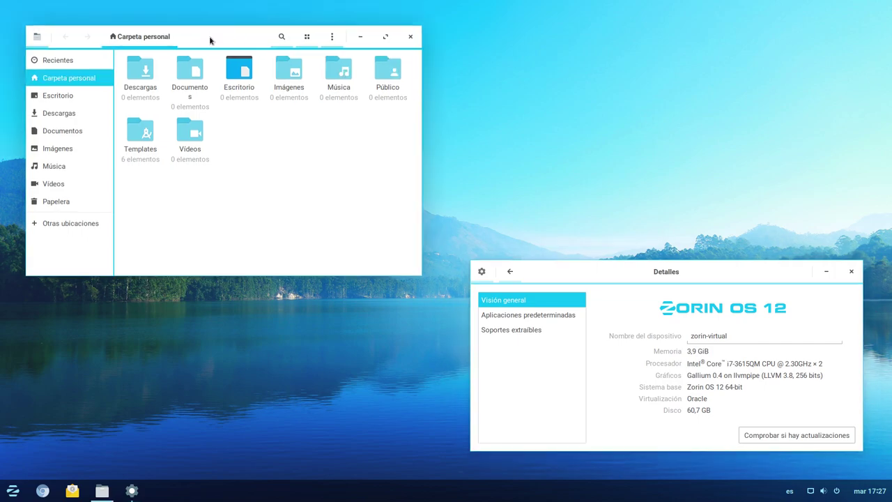
{"action": "left_click", "coordinate": [210, 39]}
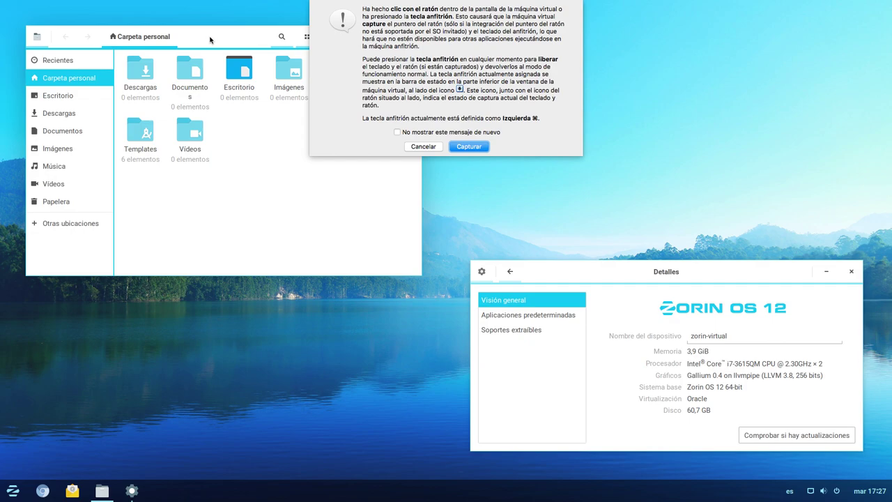
{"action": "left_click", "coordinate": [424, 147]}
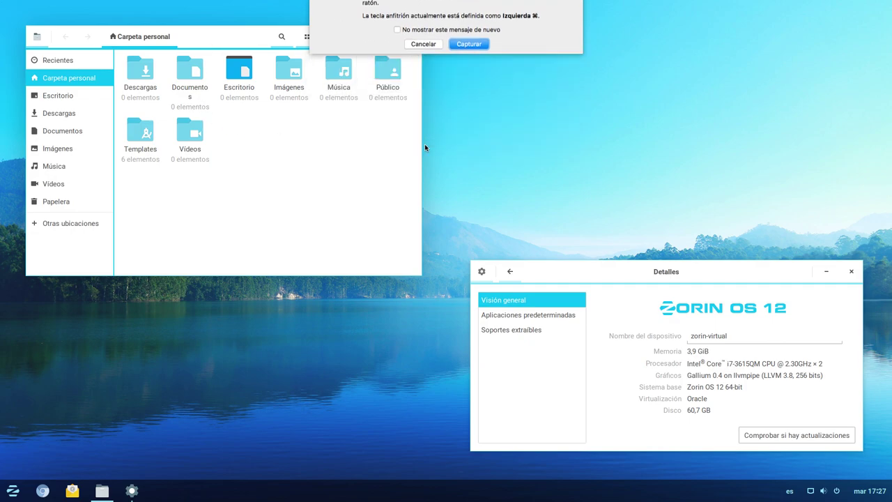